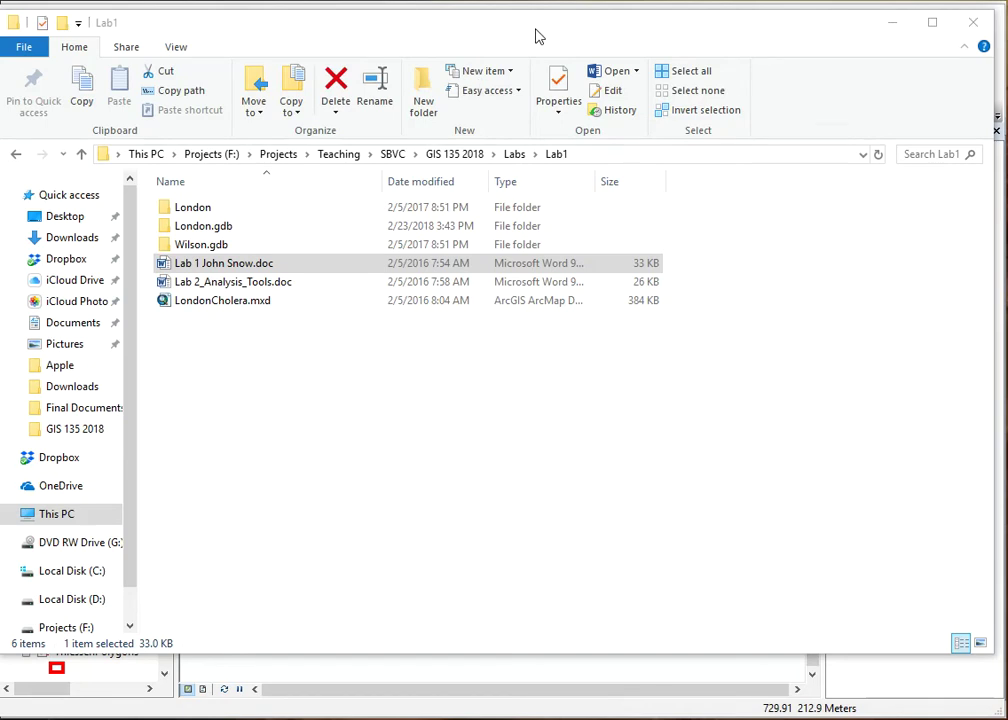
Step: Widen the table of contents and remove the broken Join_Pumps_Deaths layer from the London cholera map
drag(535, 34, 1007, 34)
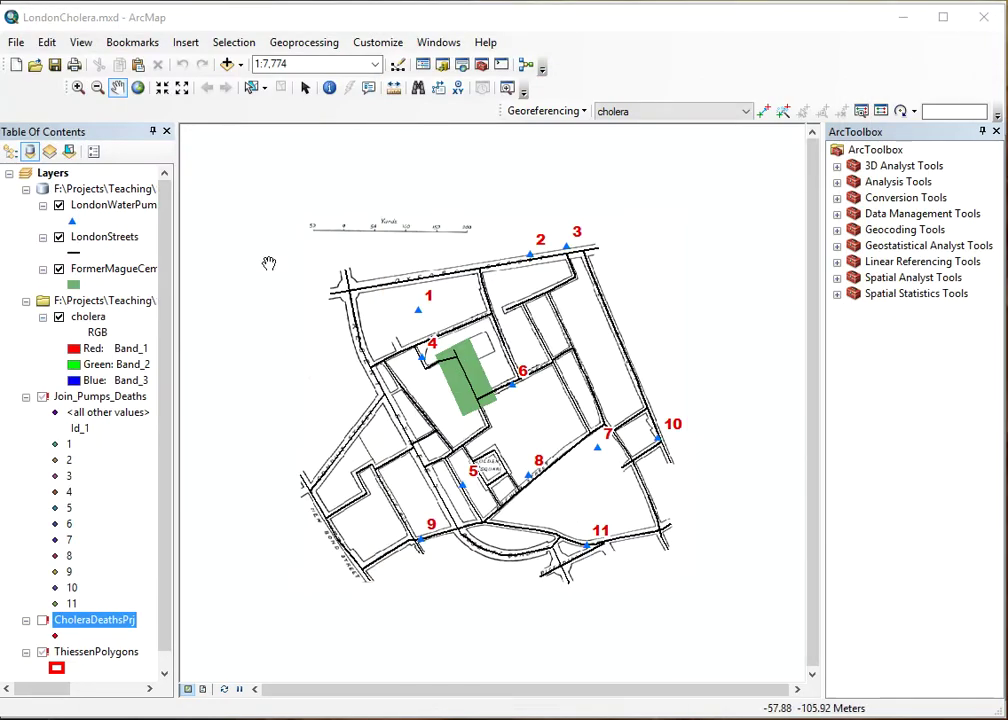
drag(176, 279, 206, 272)
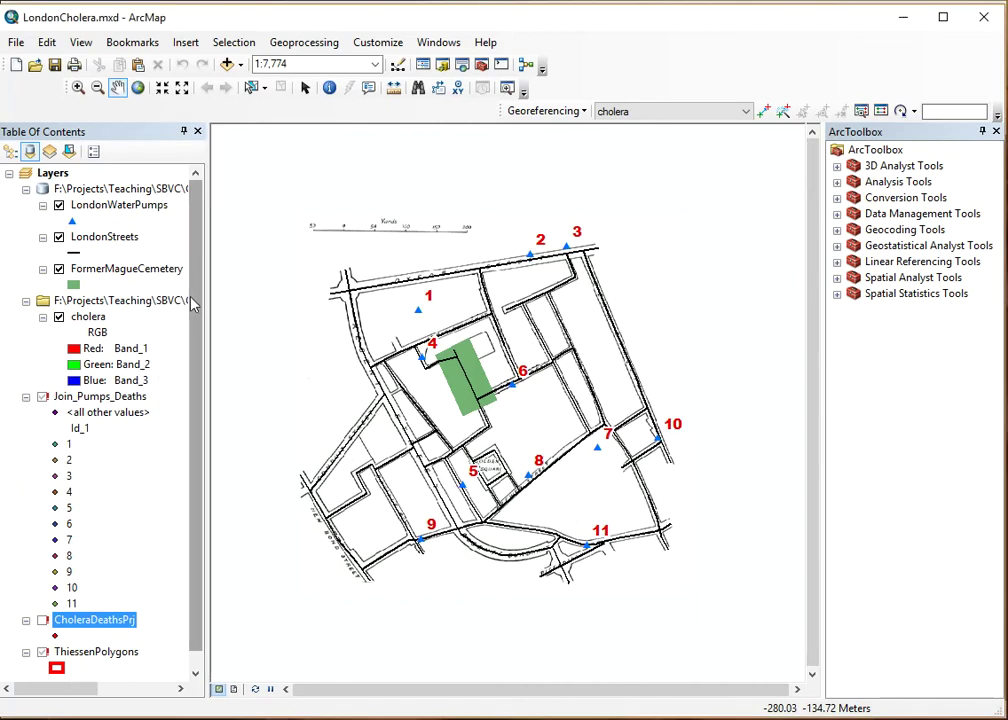
scroll(196, 328, down, 1)
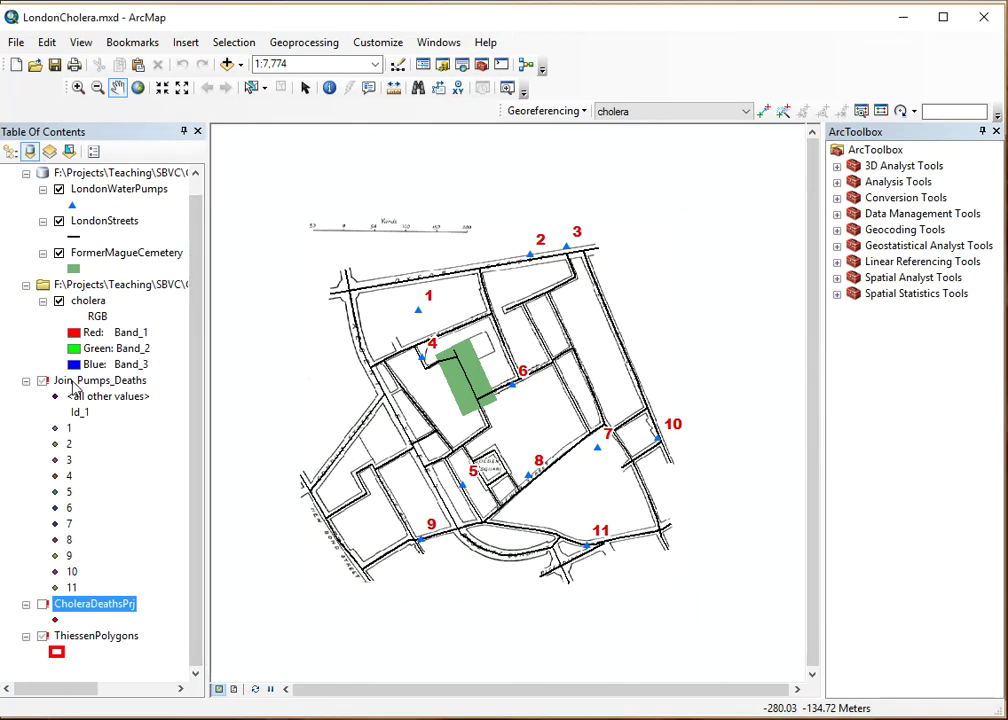
click(66, 384)
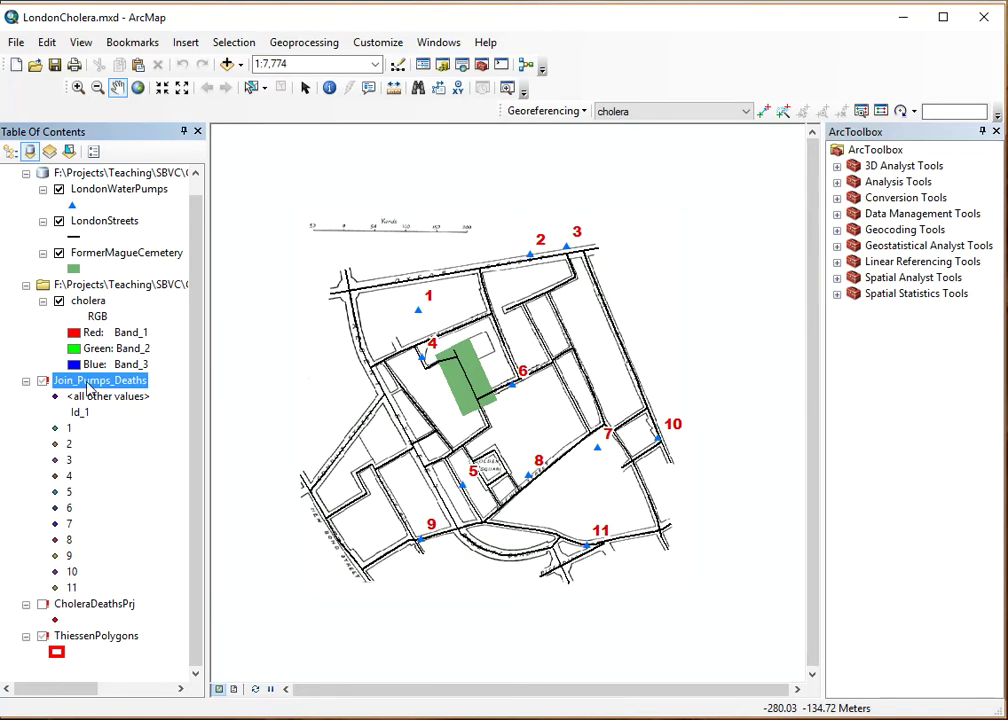
right_click(83, 390)
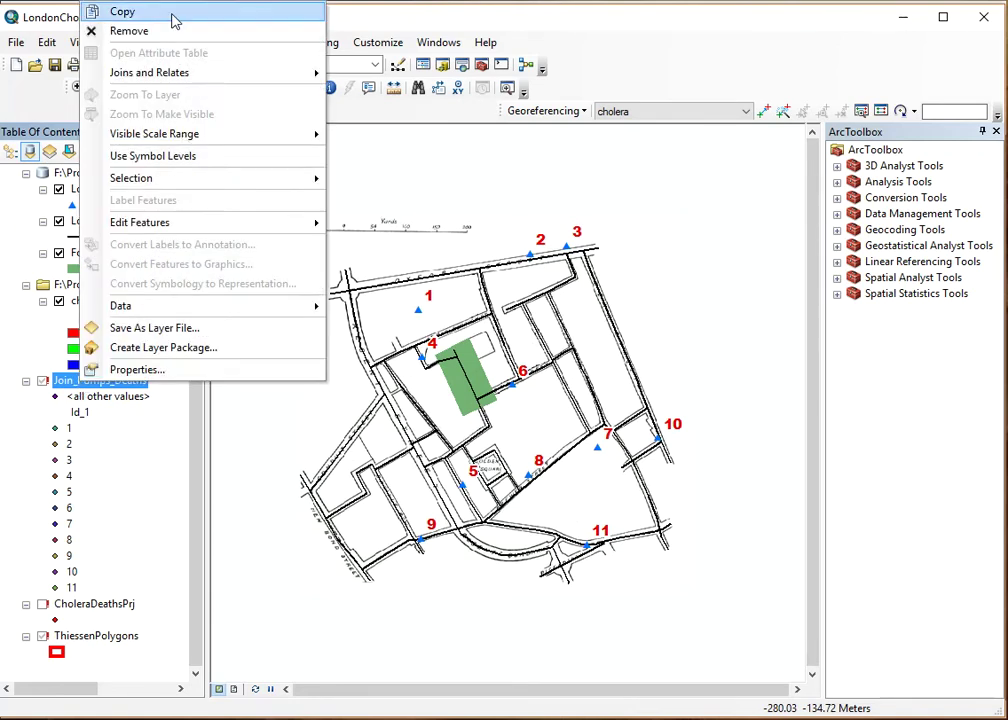
click(120, 31)
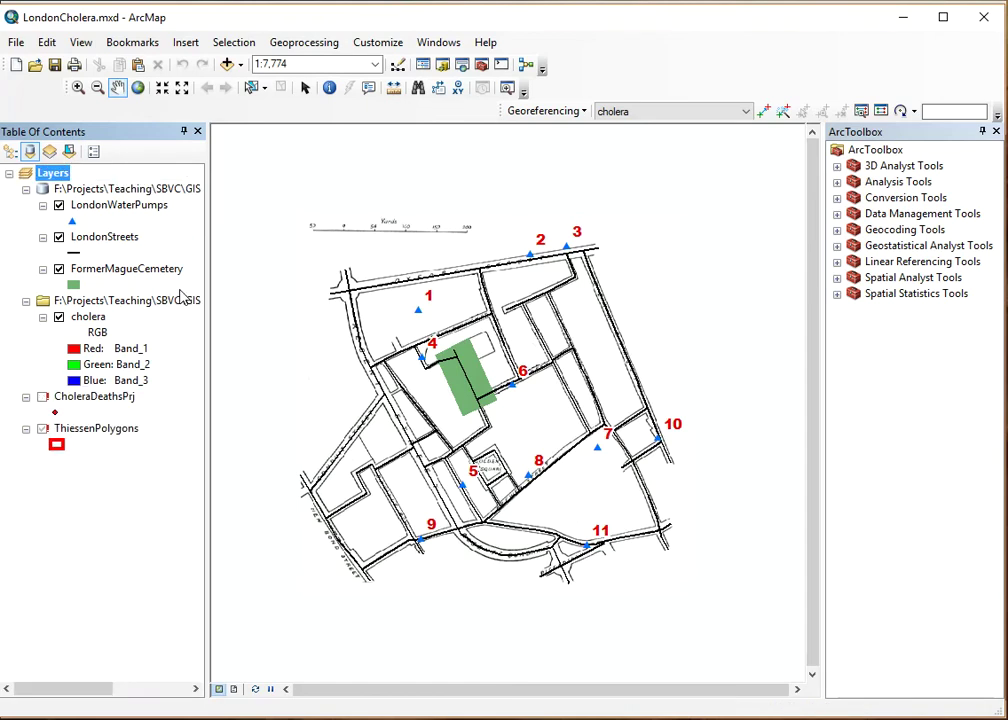
Step: Locate the London.gdb geodatabase in the Lab1 folder as the source for the CholeraDeathsPrj layer
click(70, 398)
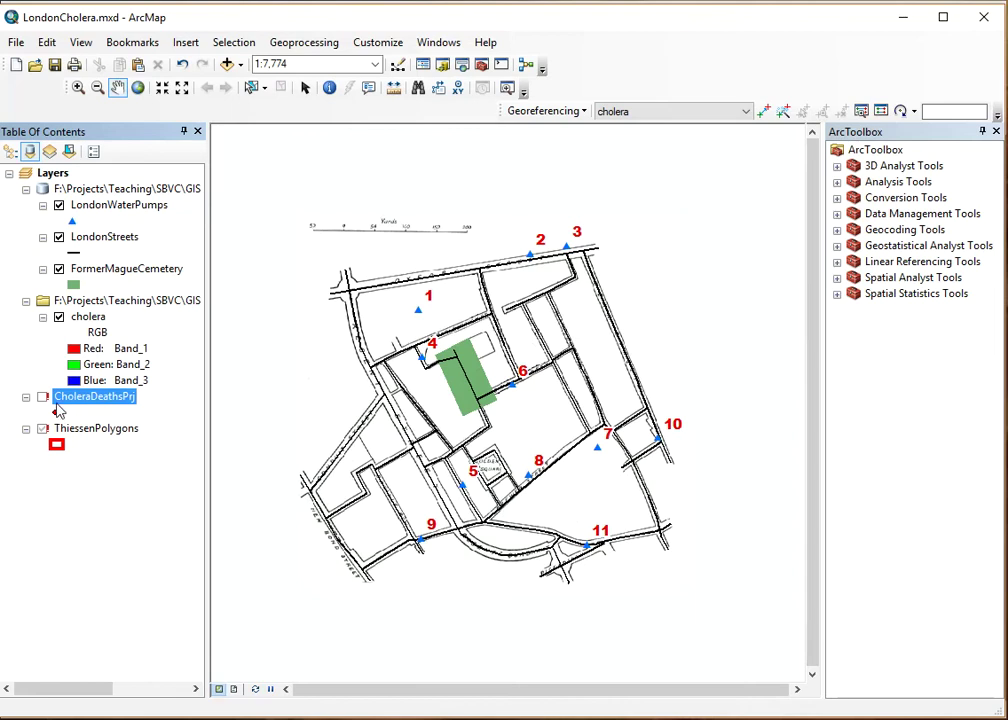
click(122, 398)
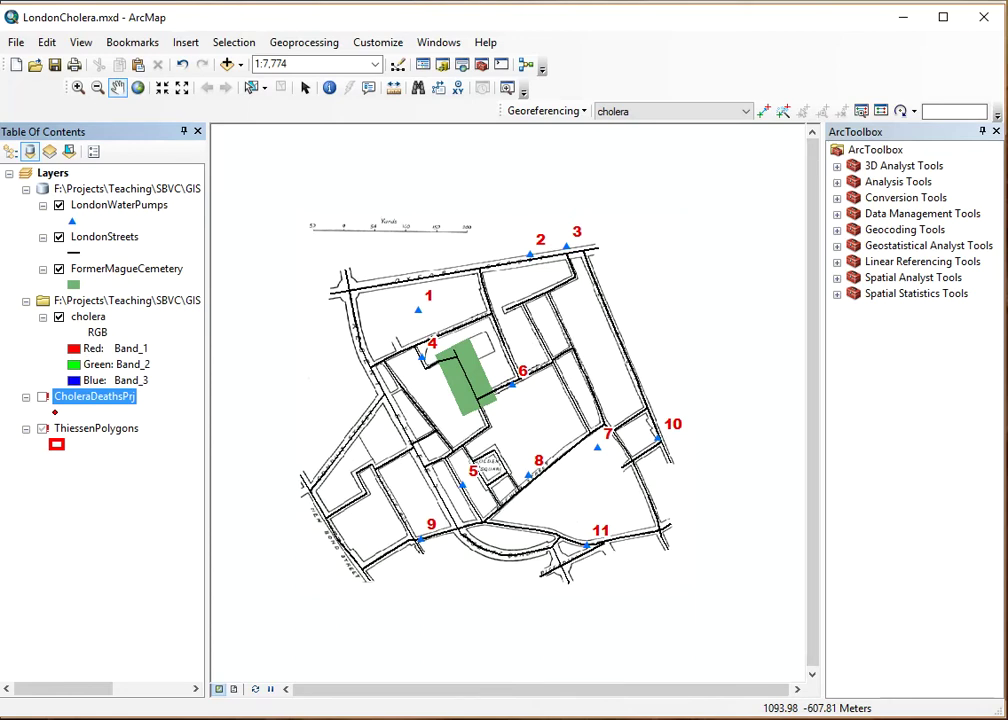
key(alt+Tab)
drag(435, 161, 398, 112)
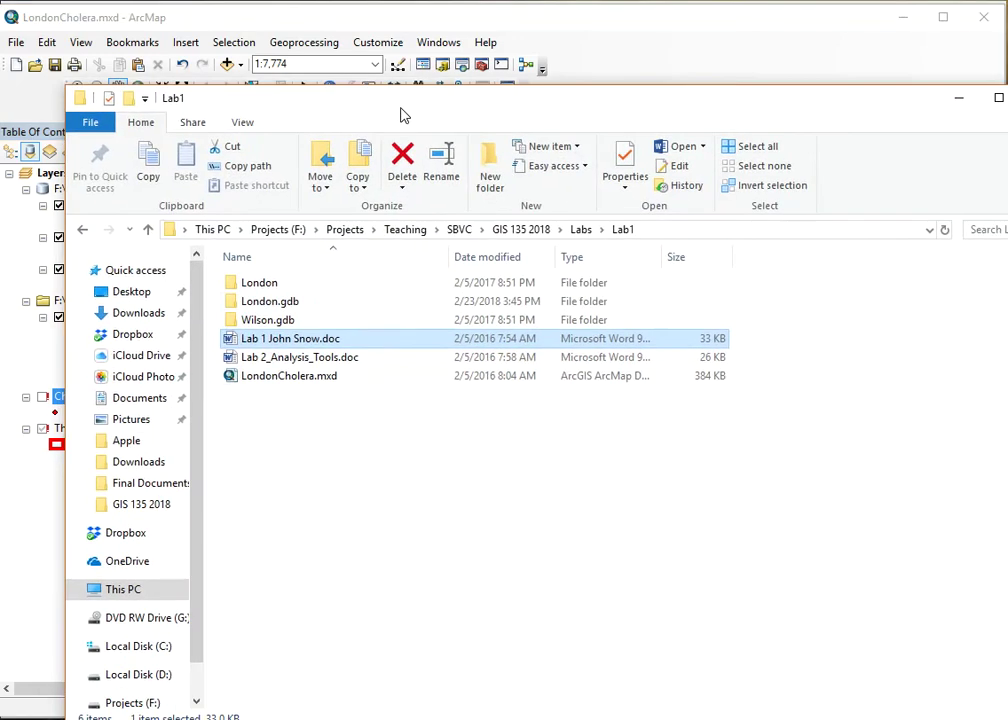
click(257, 306)
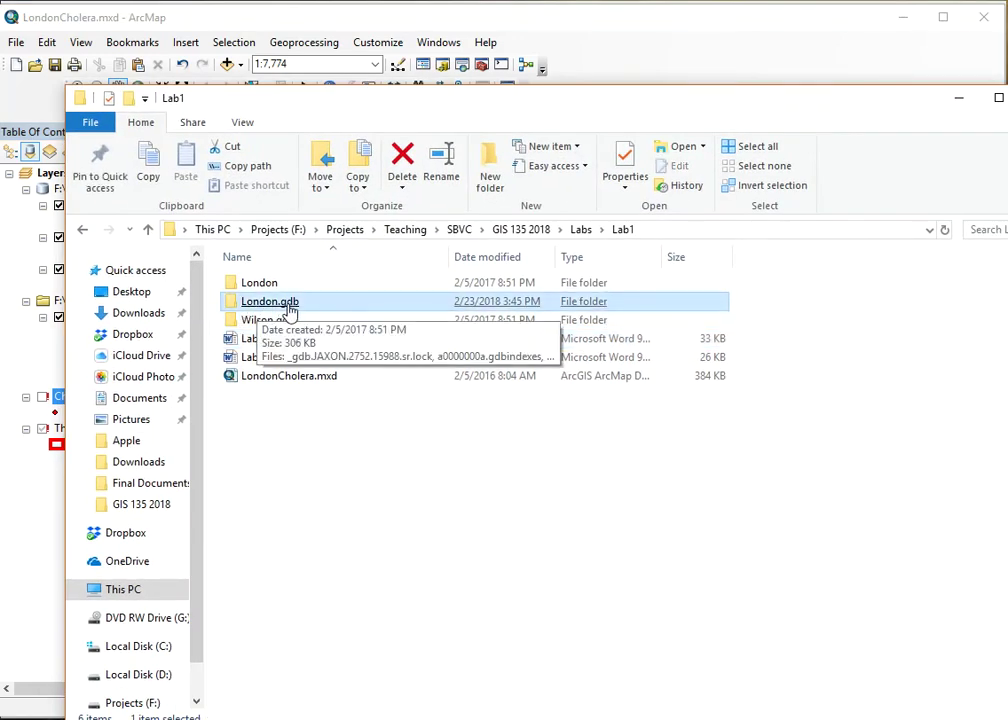
drag(670, 112, 1007, 112)
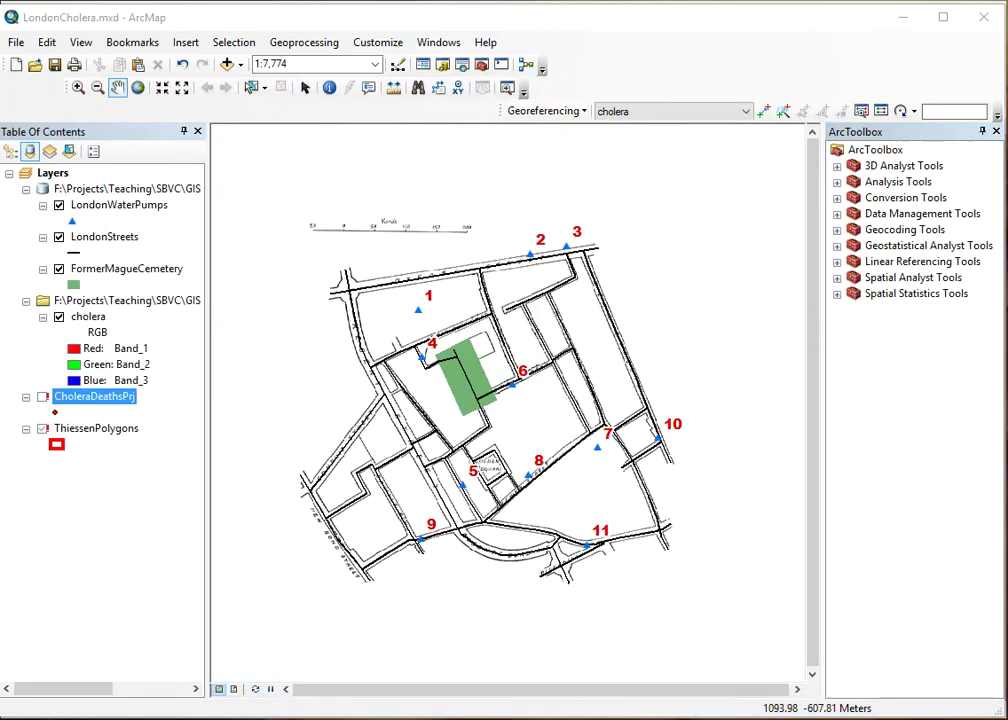
Step: Repair the CholeraDeathsPrj layer's data source by pointing it to Cholera_Deaths_Proj in London.gdb
right_click(93, 404)
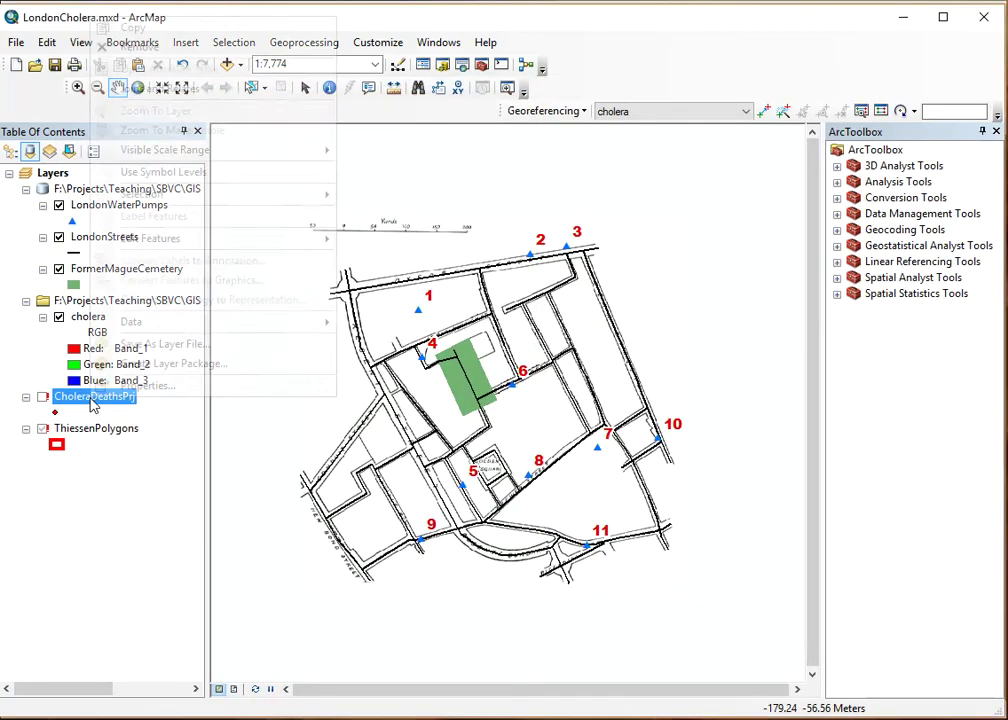
mouse_move(177, 326)
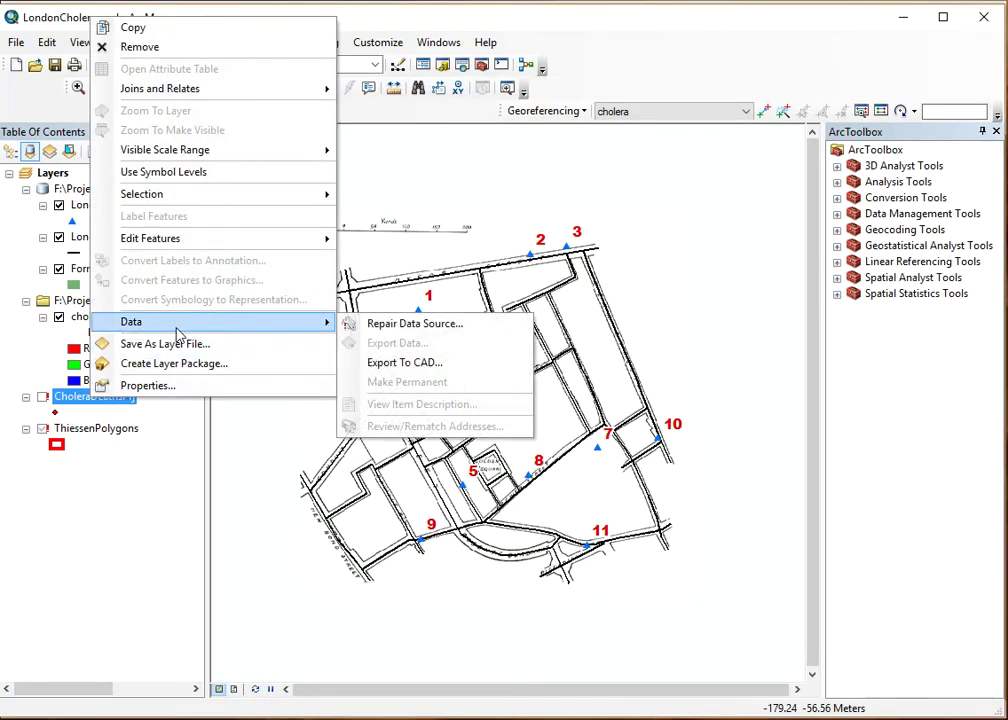
click(397, 323)
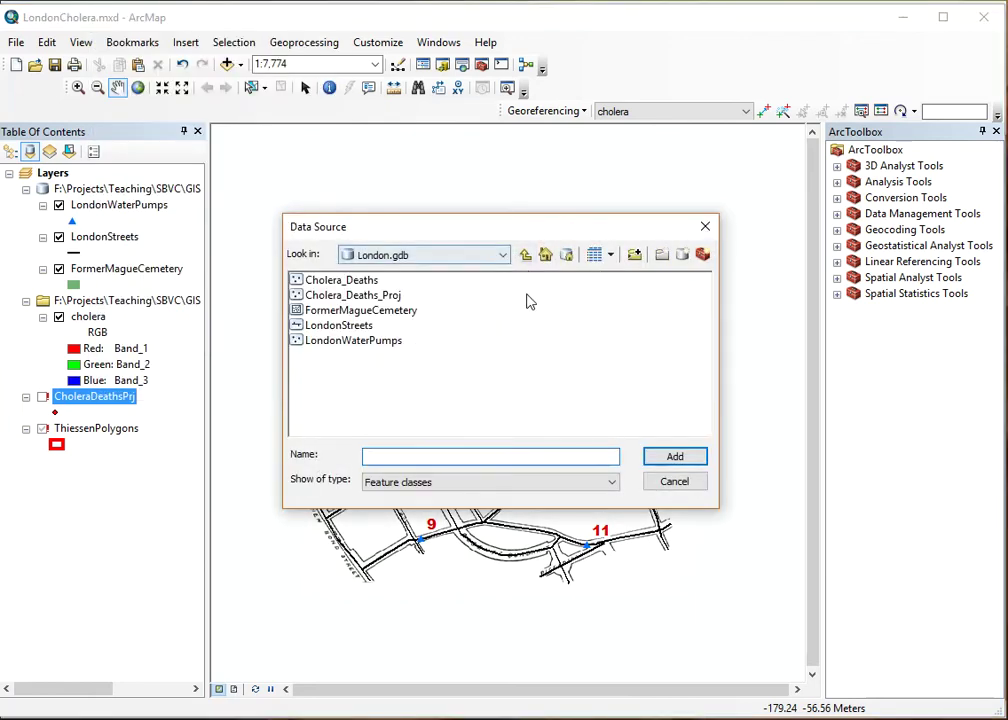
click(503, 256)
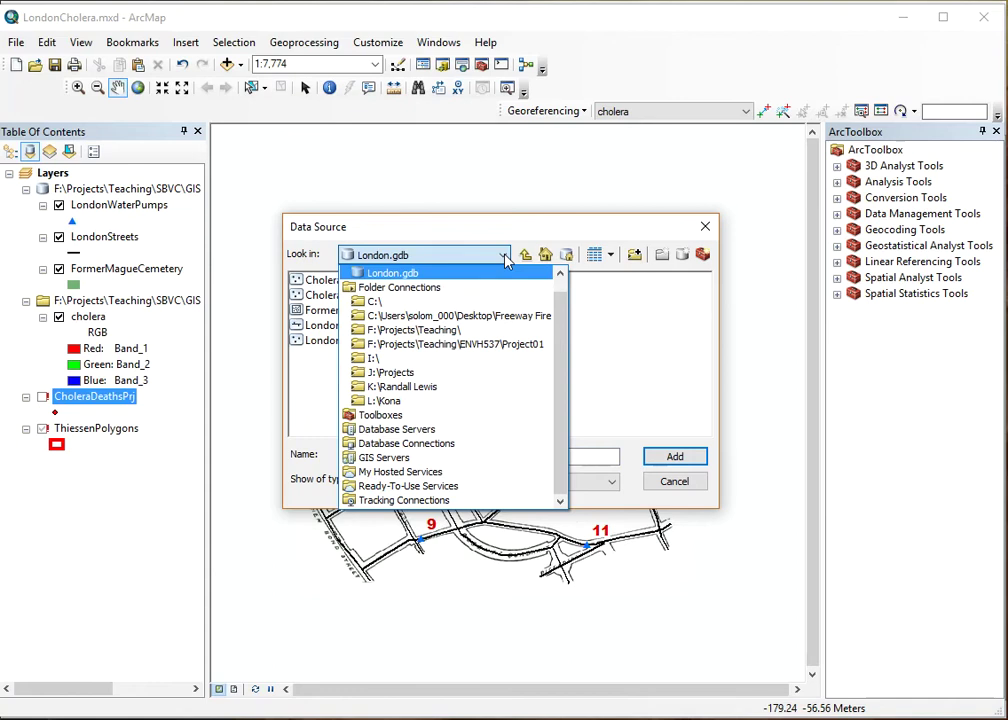
click(505, 257)
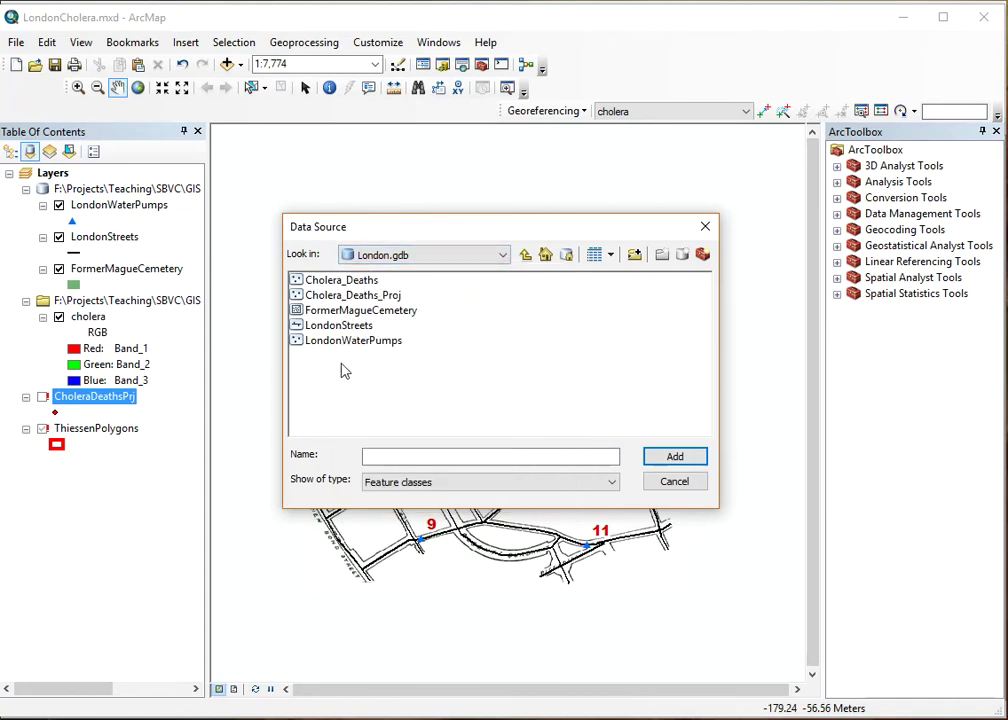
click(350, 296)
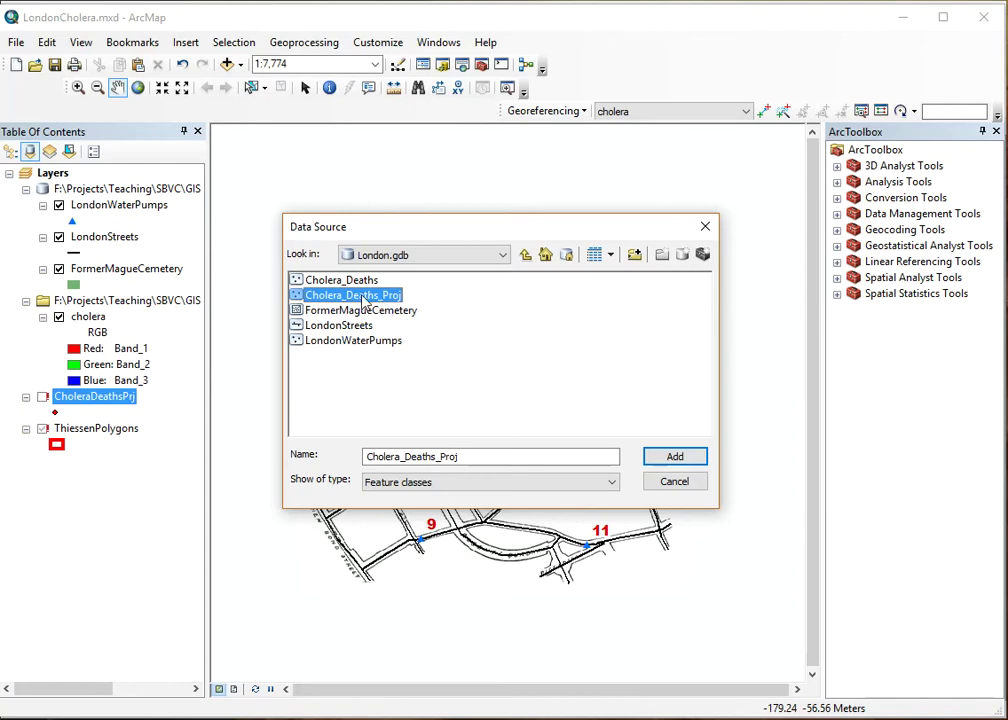
click(672, 459)
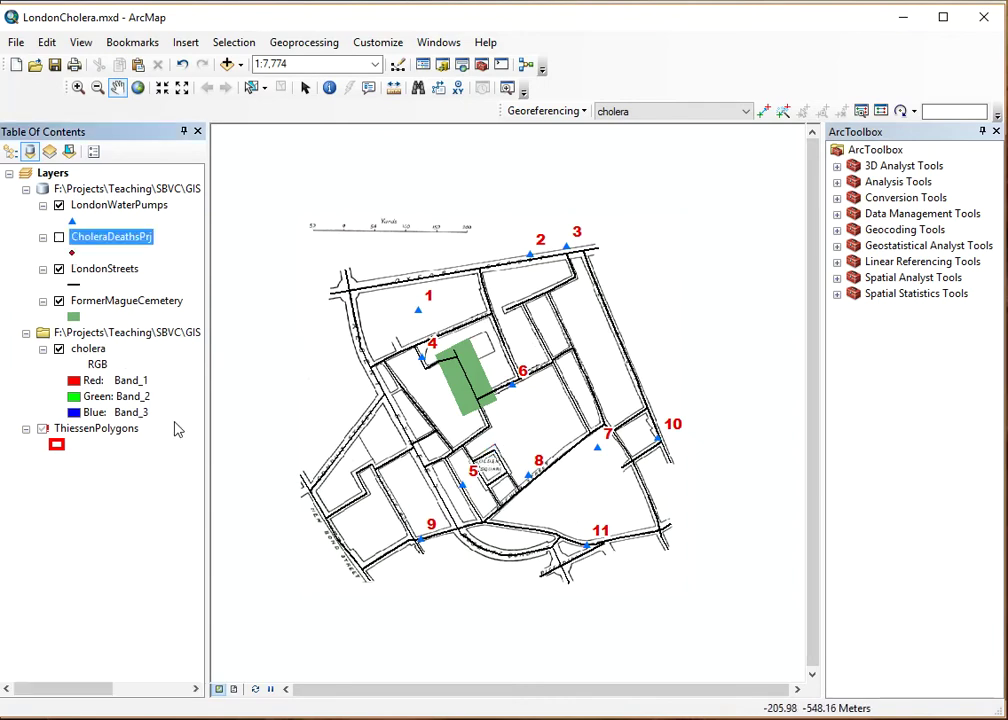
Step: Turn on the CholeraDeathsPrj layer and zoom in on the mapped street area
click(59, 238)
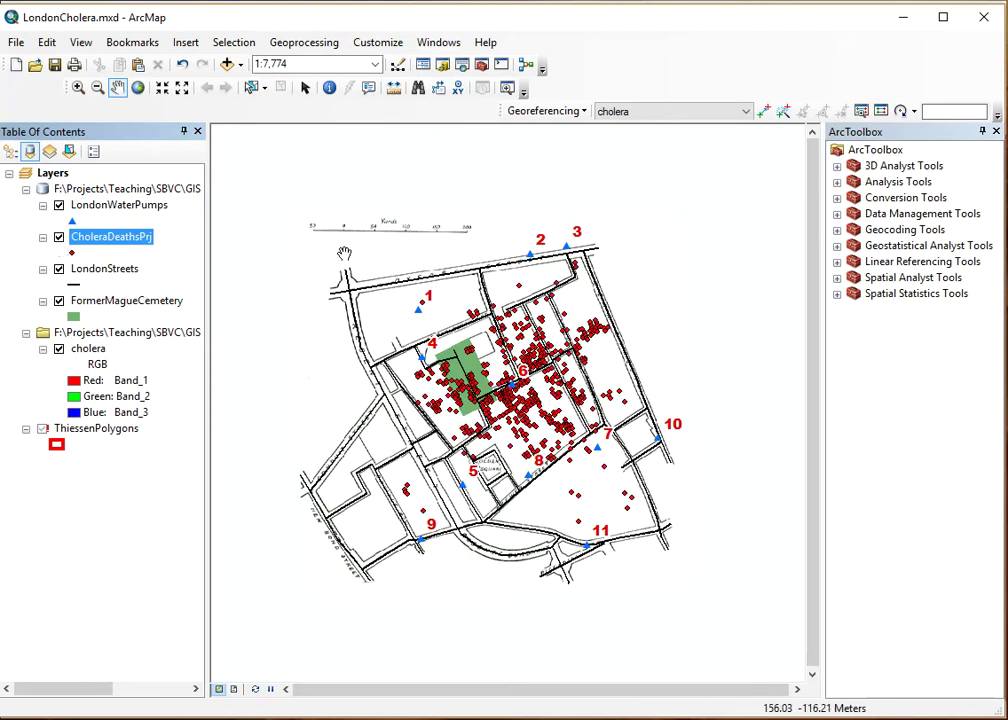
click(78, 88)
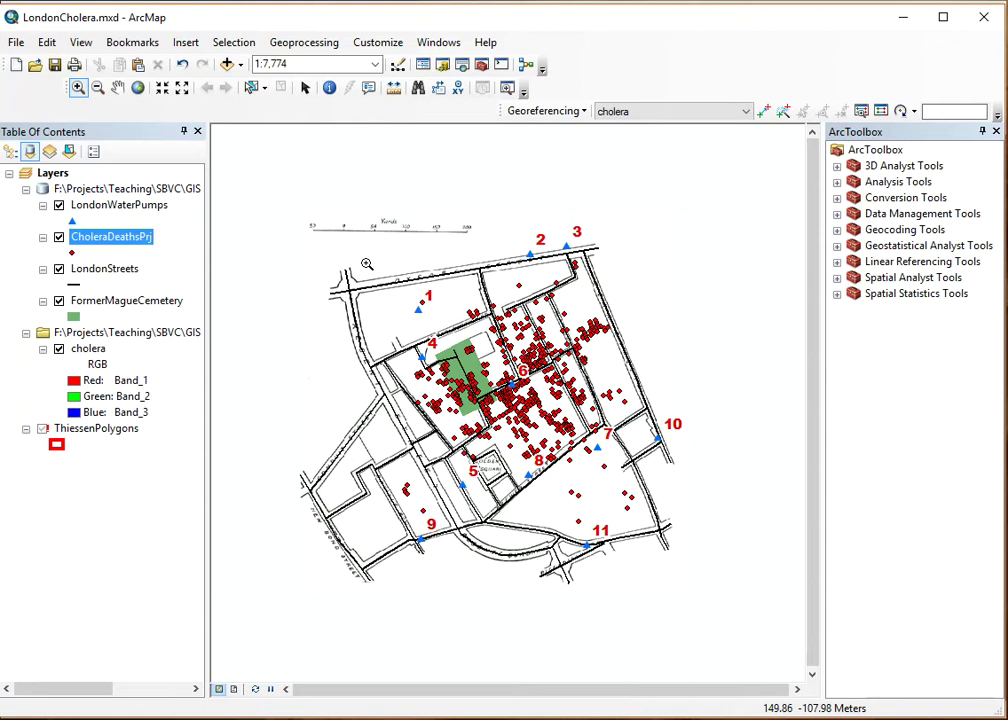
drag(290, 218, 698, 604)
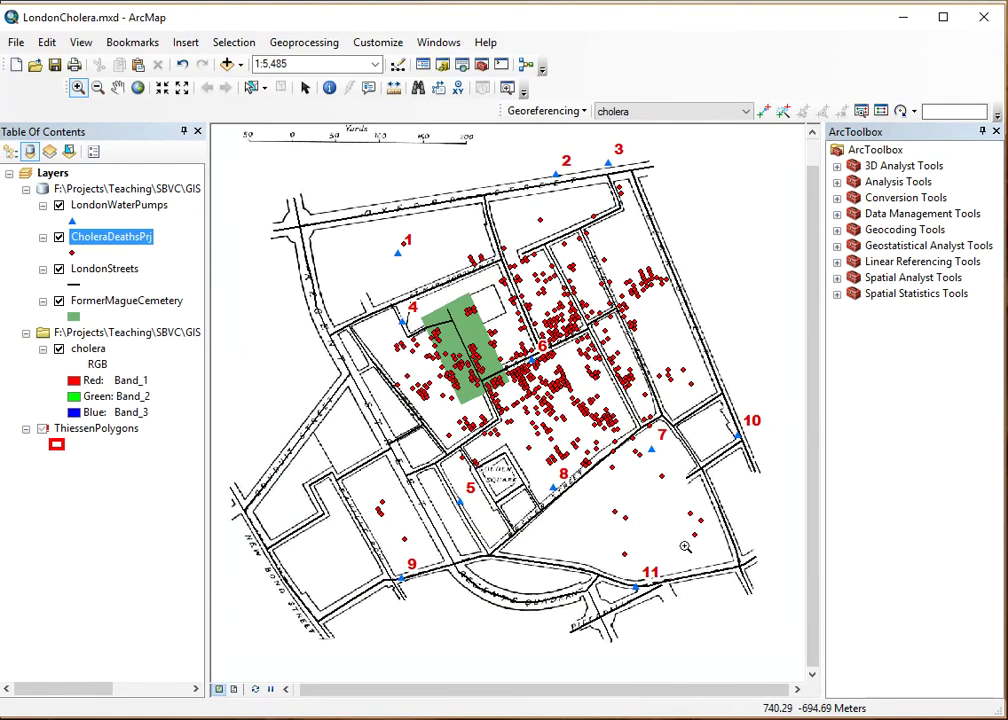
Step: Remove the broken ThiessenPolygons layer from the map
click(100, 430)
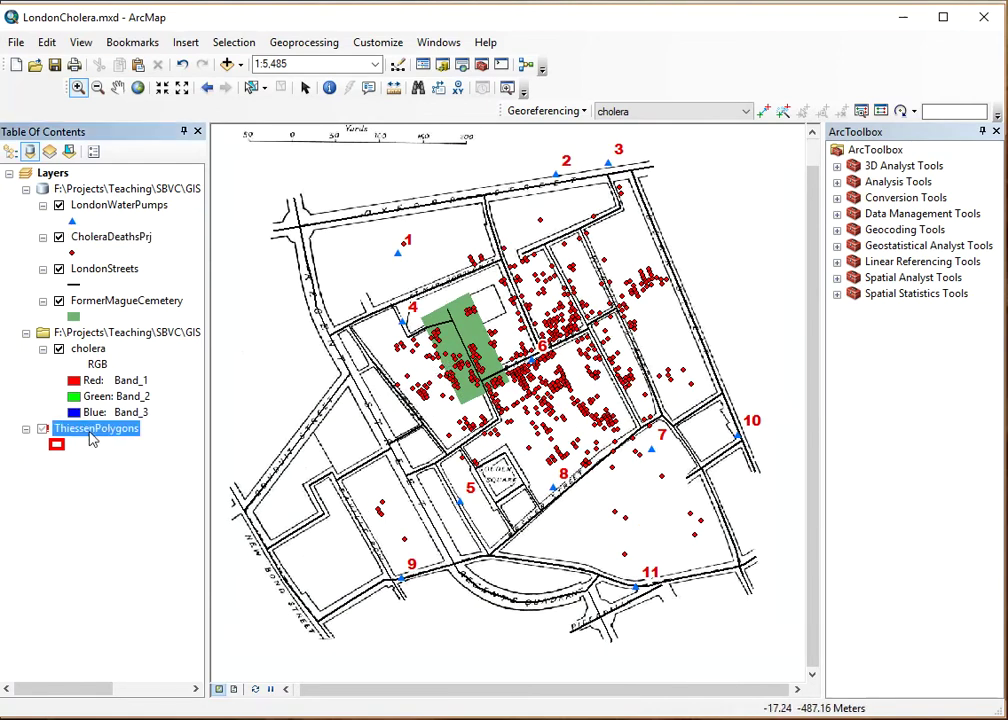
right_click(86, 438)
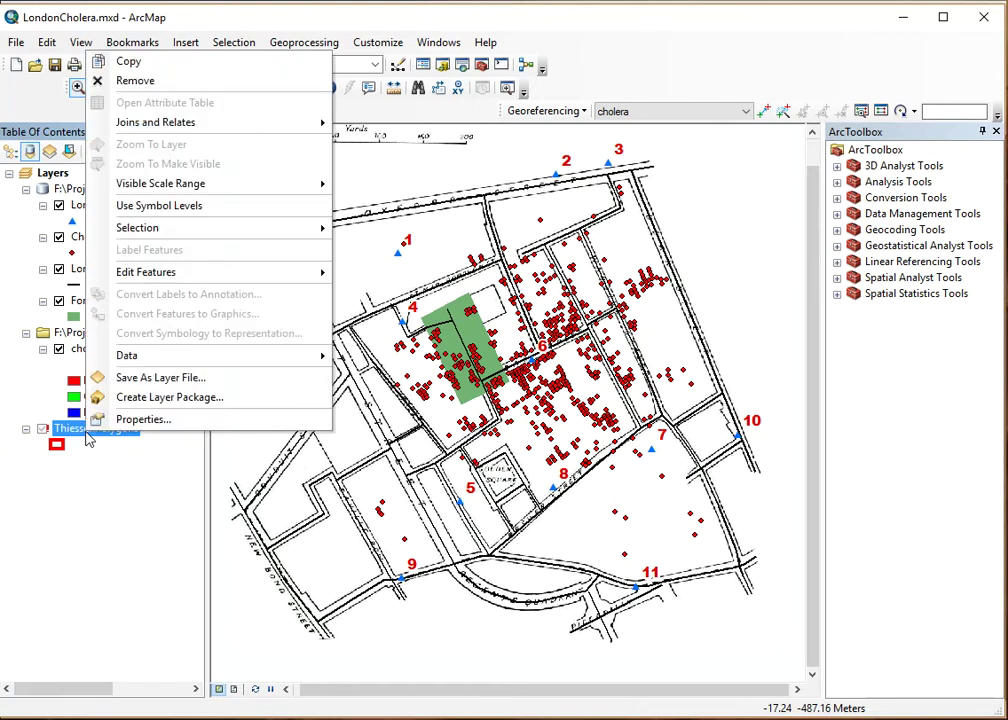
click(152, 82)
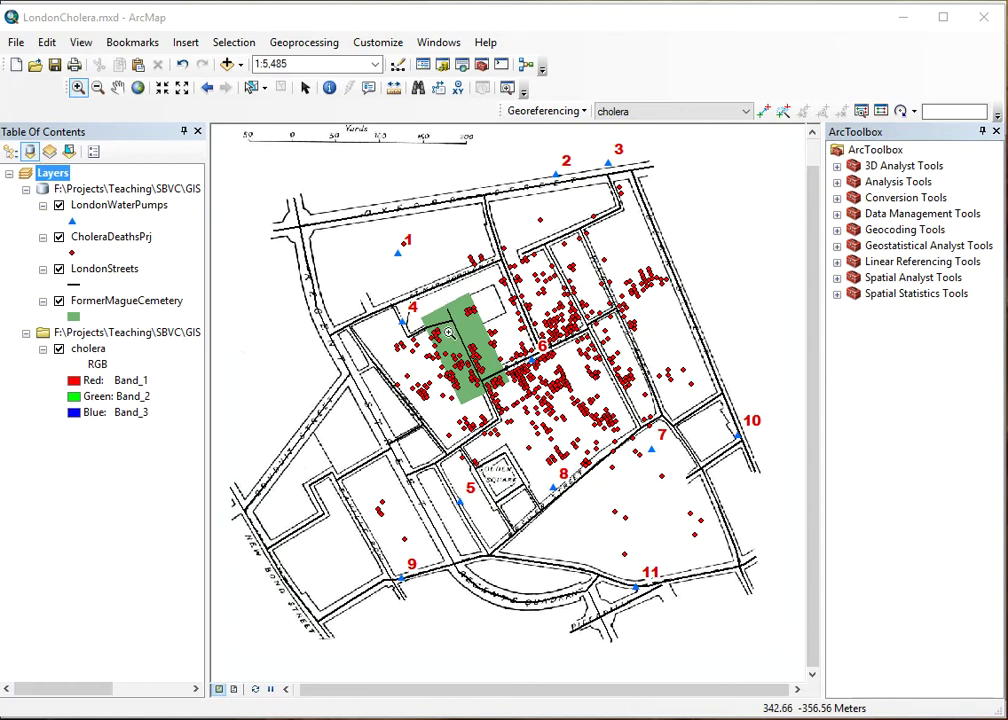
Step: Check the number of records in the CholeraDeathsPrj attribute table, and close the table
right_click(104, 241)
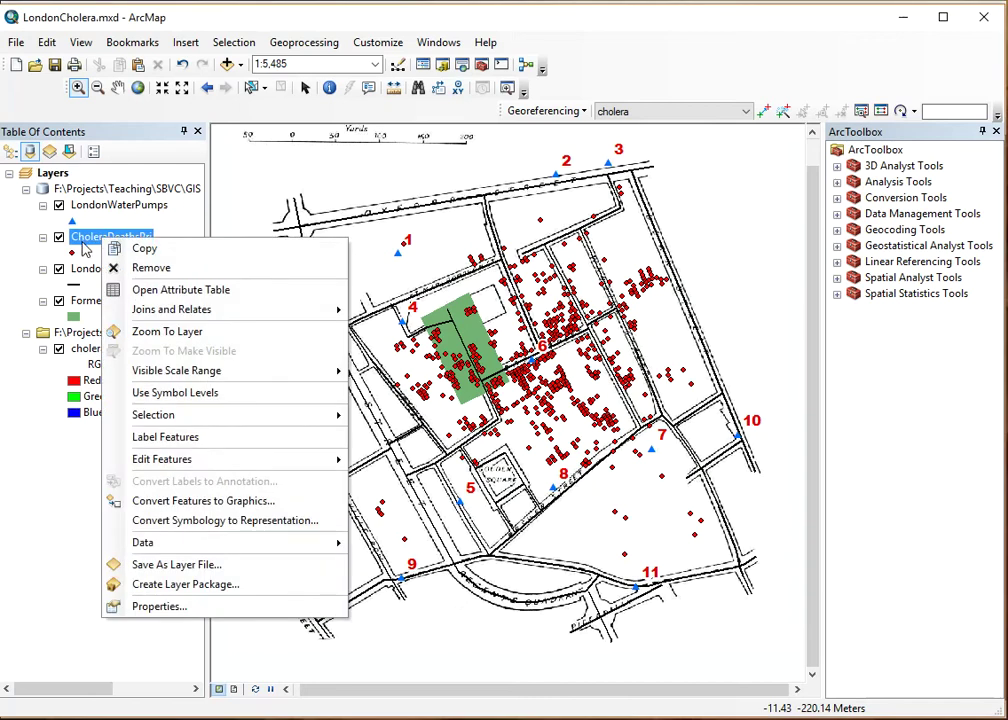
click(163, 290)
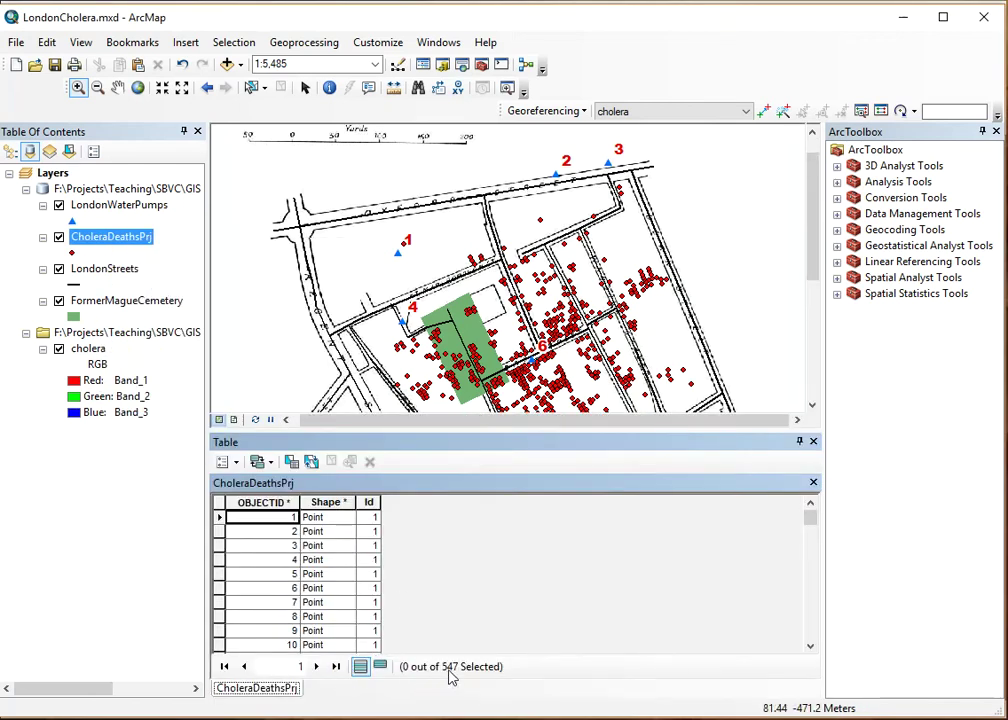
click(814, 442)
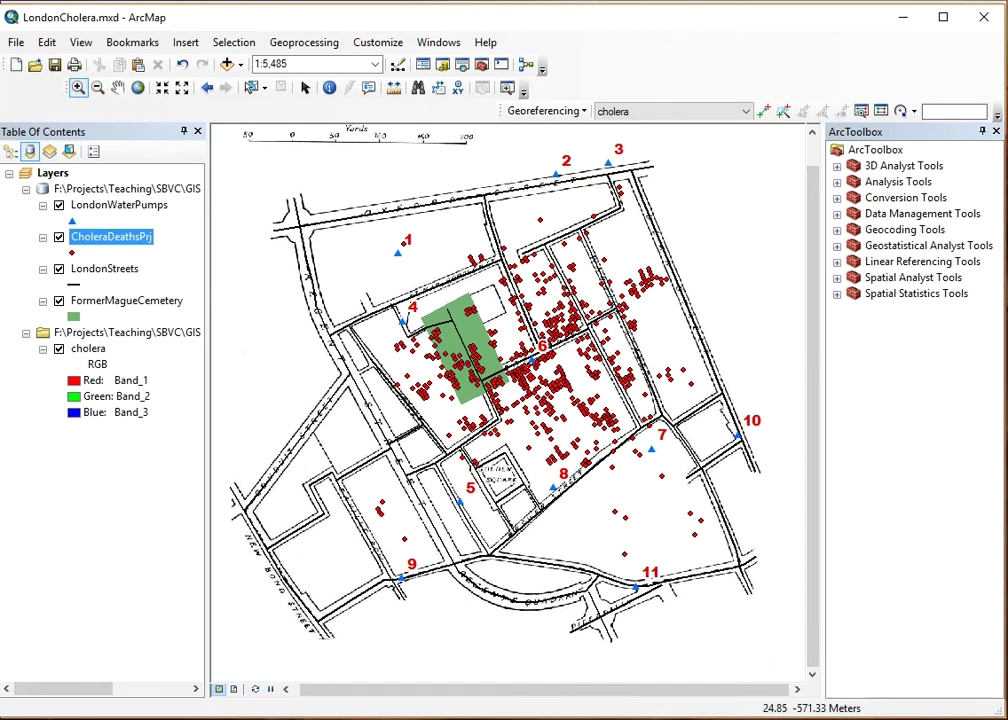
Step: Check the projected coordinate system of the LondonWaterPumps layer in its source properties, and close them
right_click(122, 207)
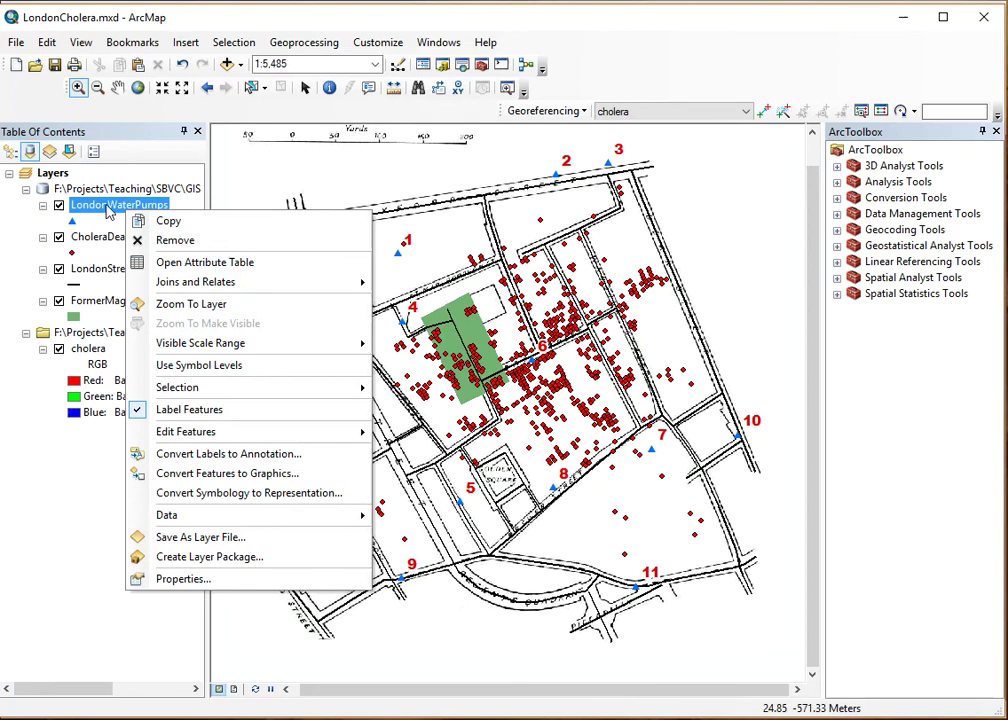
click(175, 578)
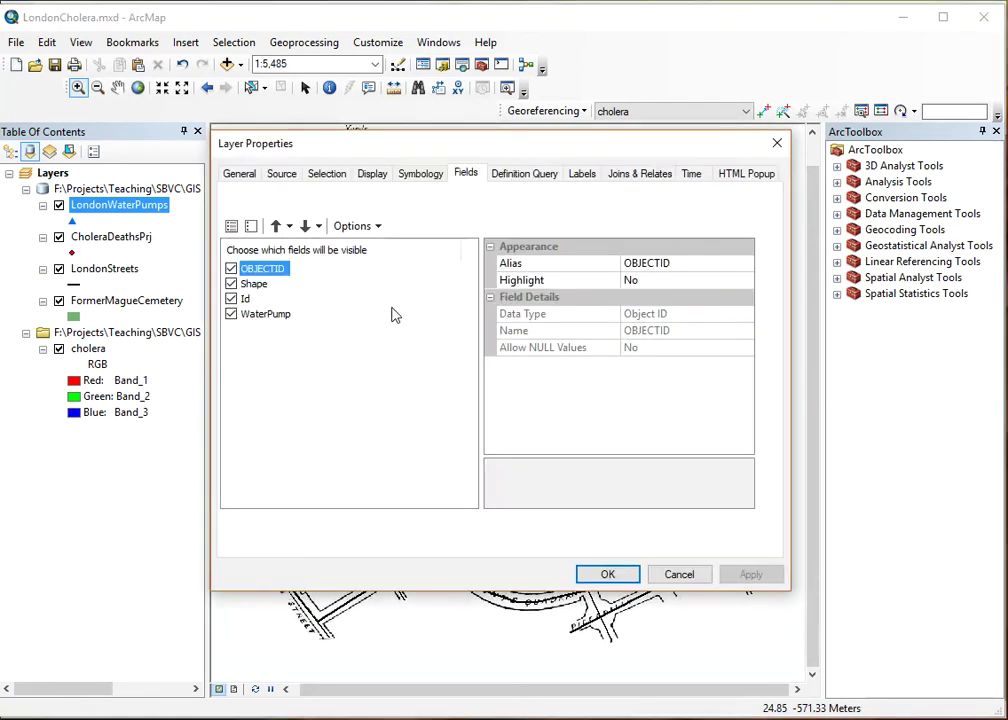
click(288, 178)
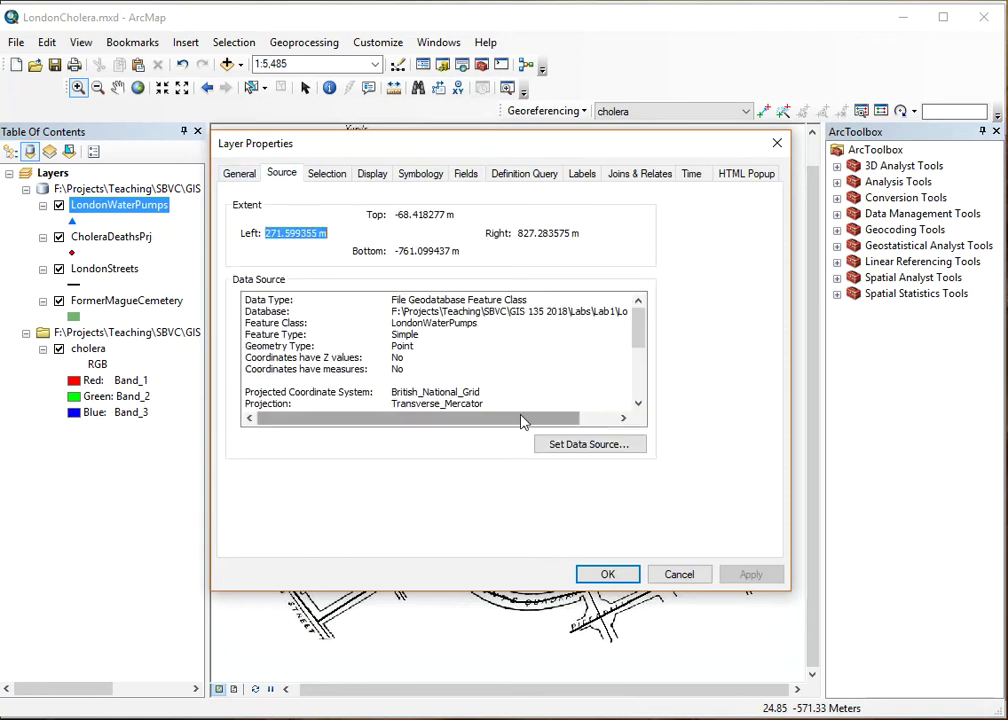
drag(639, 333, 645, 355)
drag(391, 369, 485, 371)
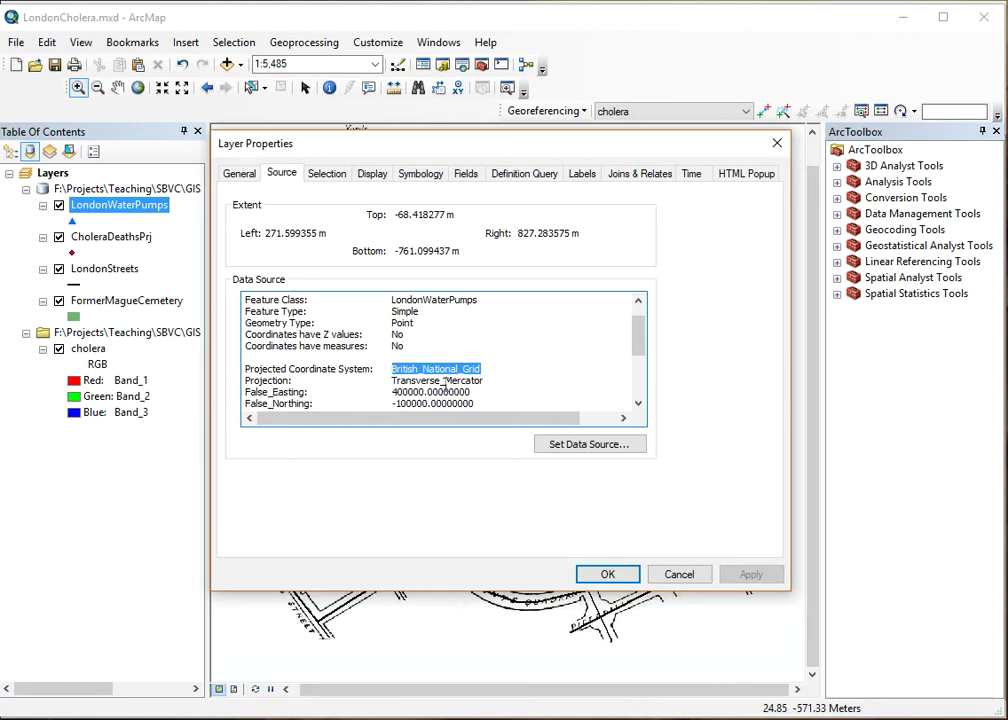
click(777, 143)
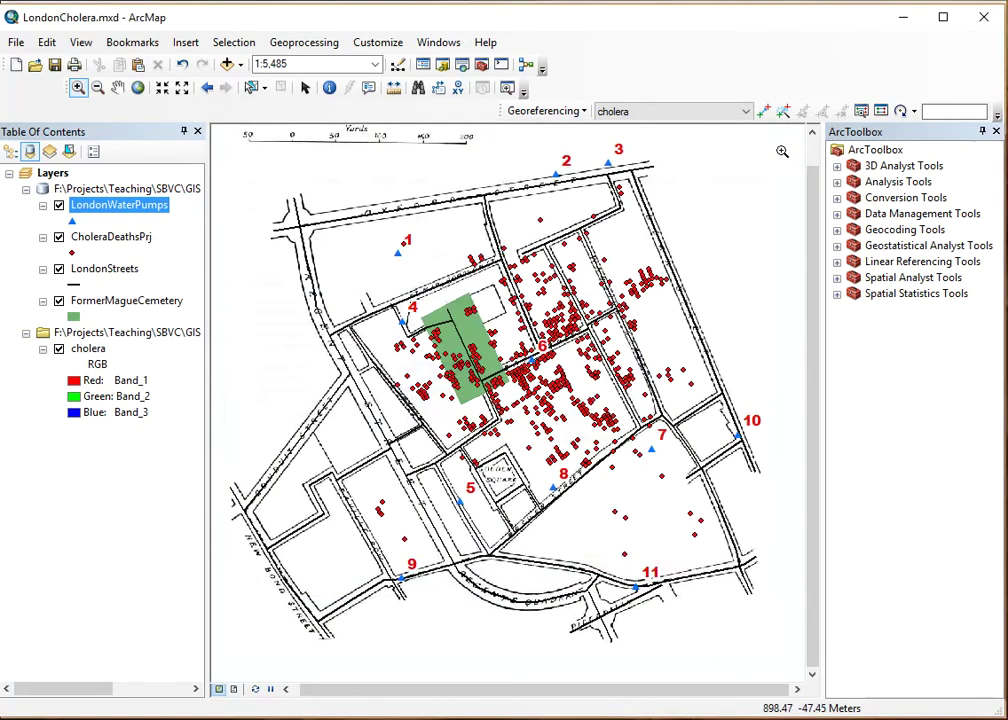
Step: Check the projected coordinate system of the FormerMagueCemetery layer in its source properties, and close them
right_click(124, 301)
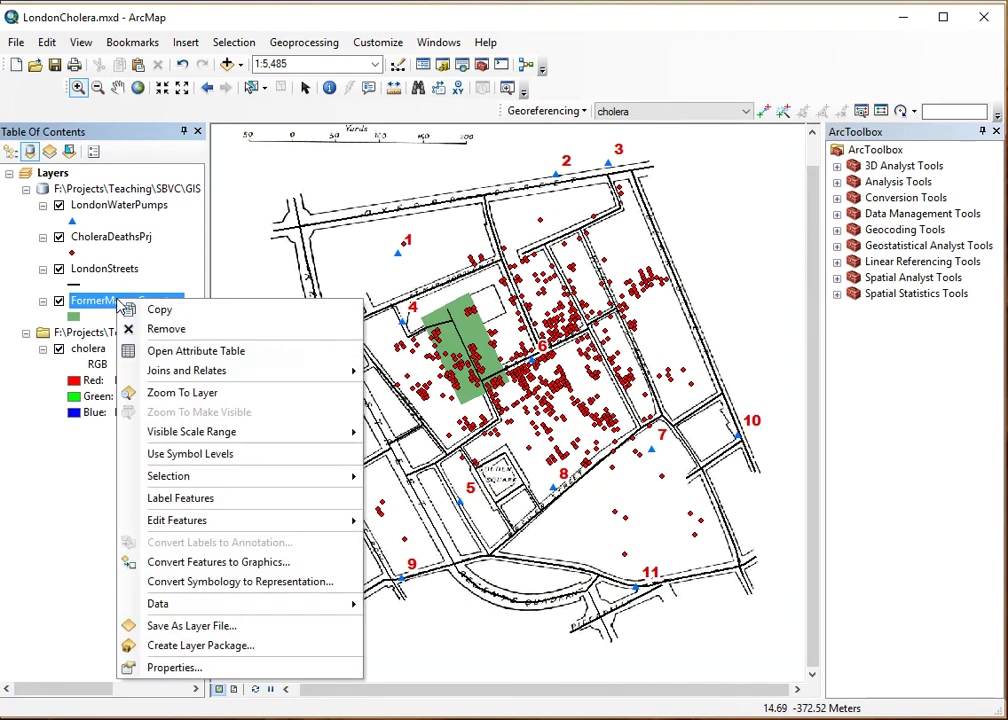
click(192, 667)
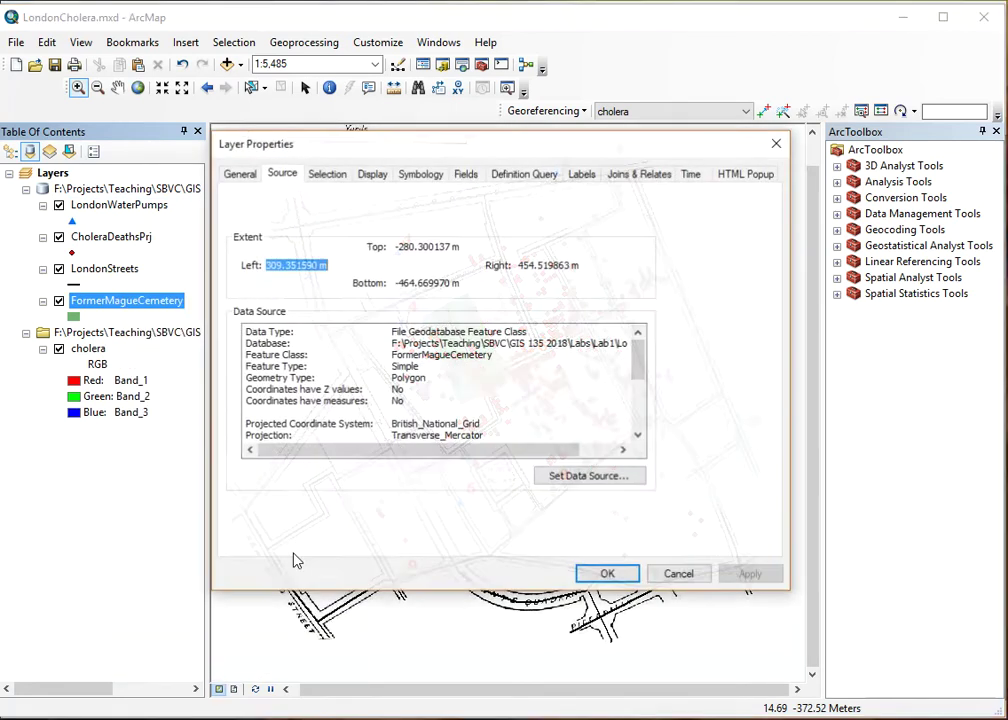
double_click(452, 424)
click(776, 143)
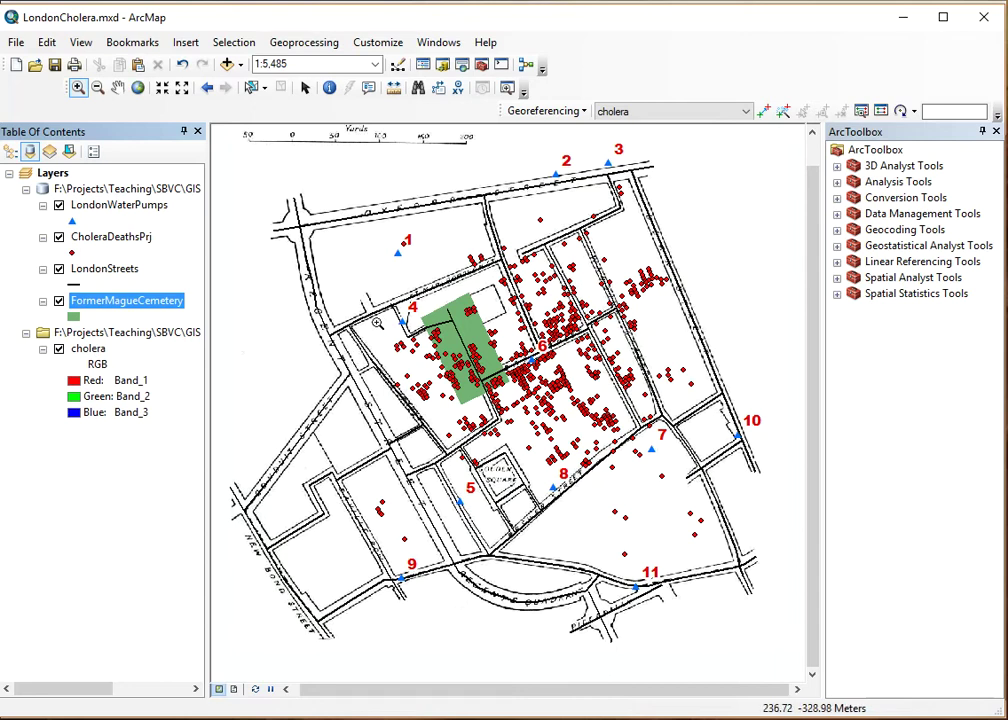
Step: Change the CholeraDeathsPrj layer's point symbol to the green Triangle 3 style
click(71, 253)
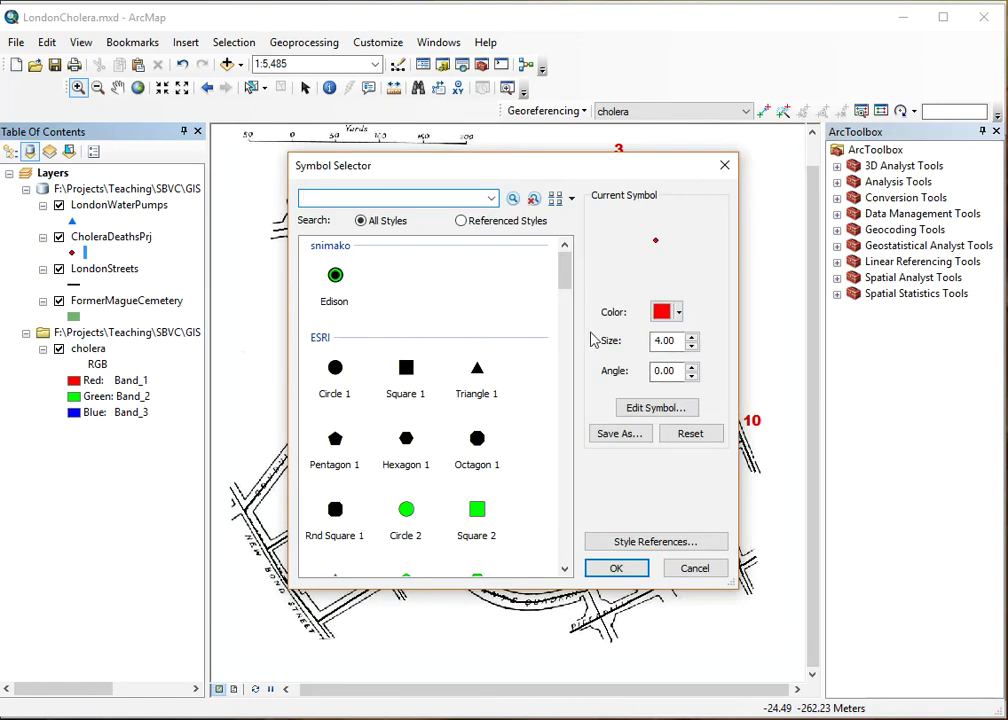
drag(565, 272, 565, 315)
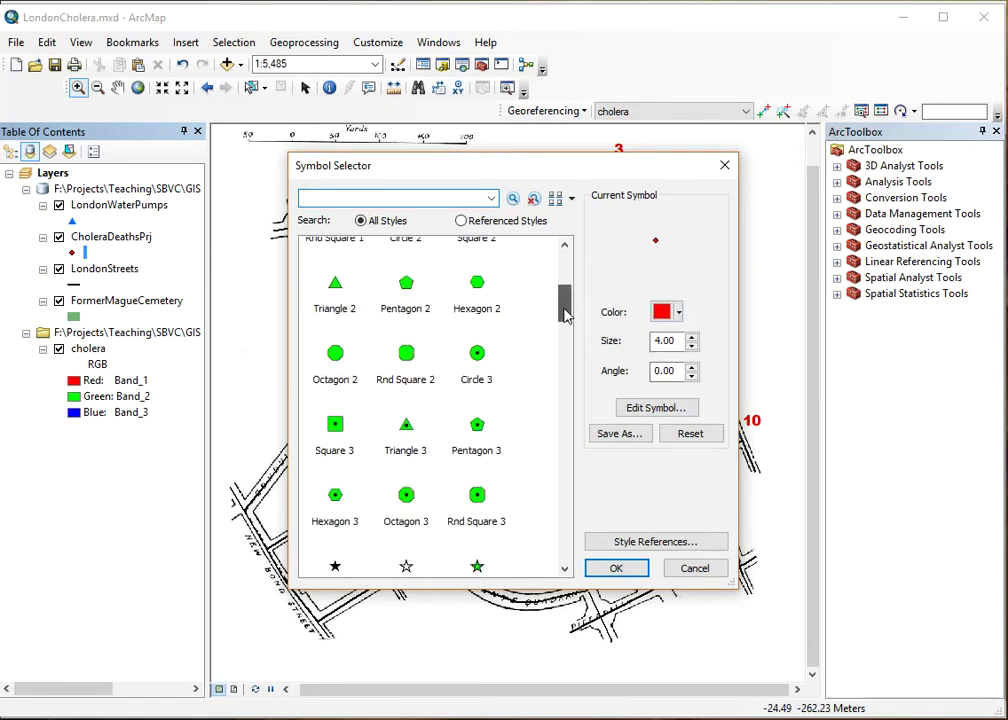
click(408, 430)
click(630, 568)
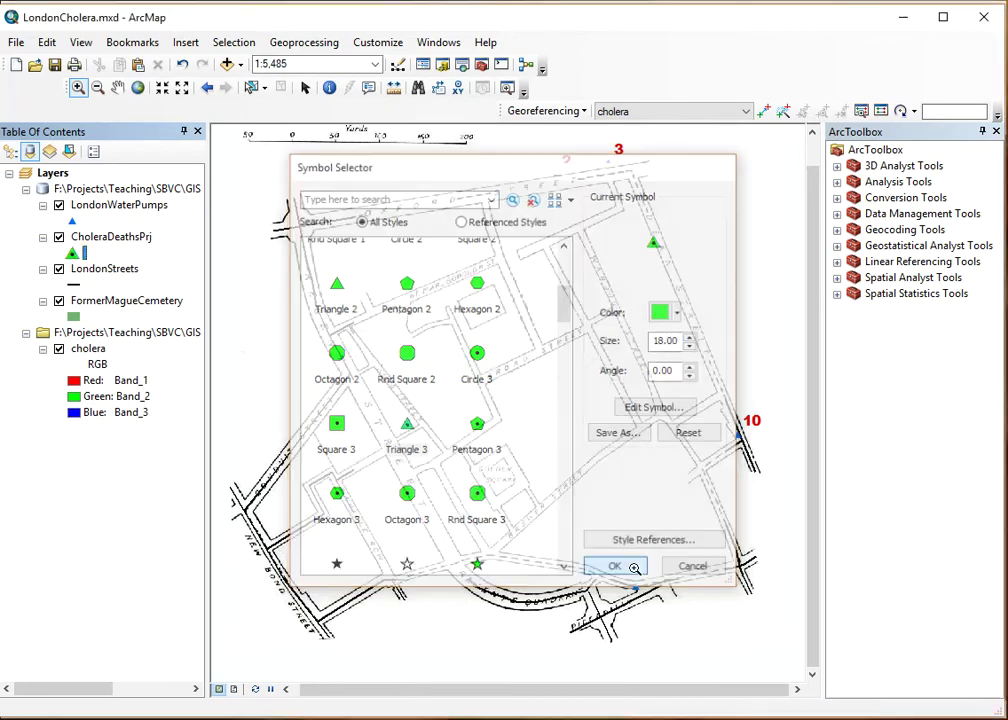
scroll(549, 371, up, 1)
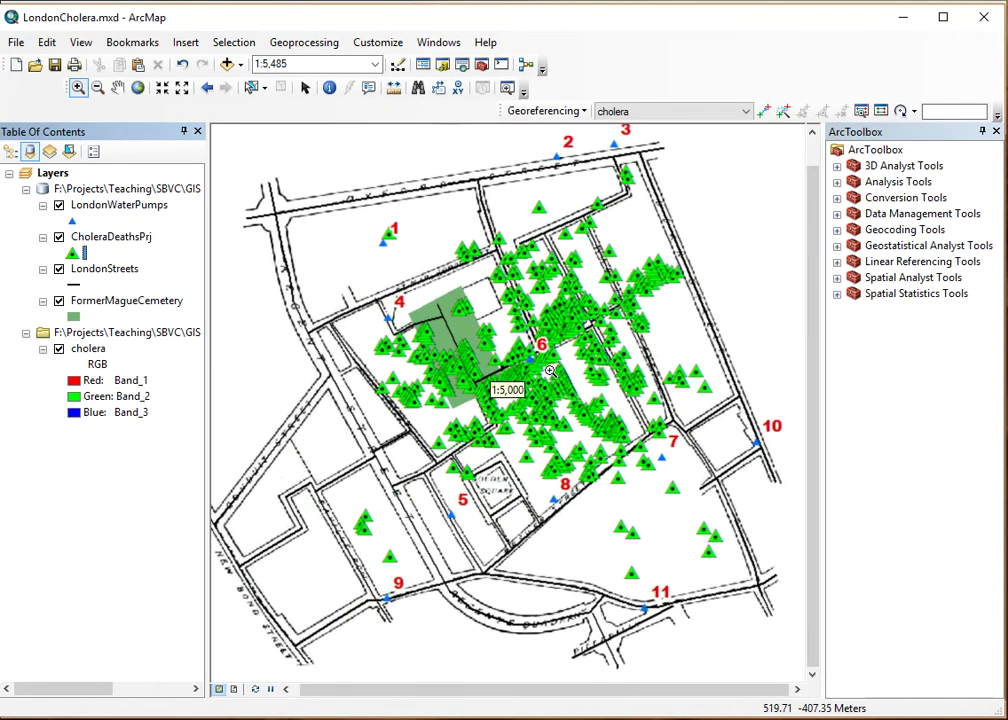
scroll(579, 371, up, 1)
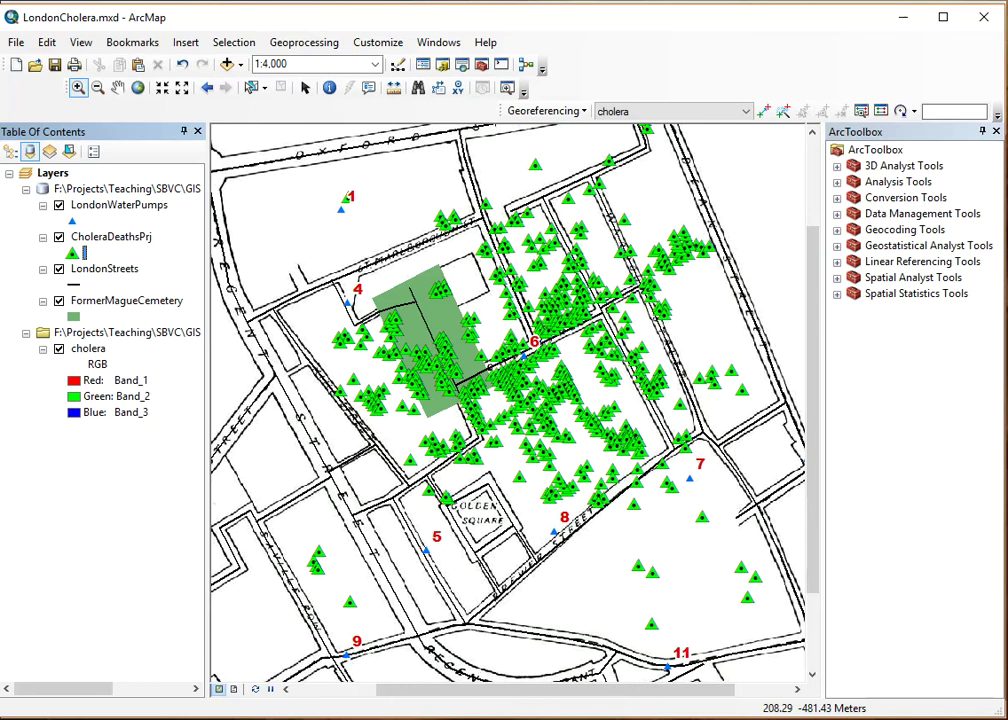
Step: Check the total number of cholera death records in the CholeraDeathsPrj attribute table, and close the table
right_click(122, 238)
click(186, 294)
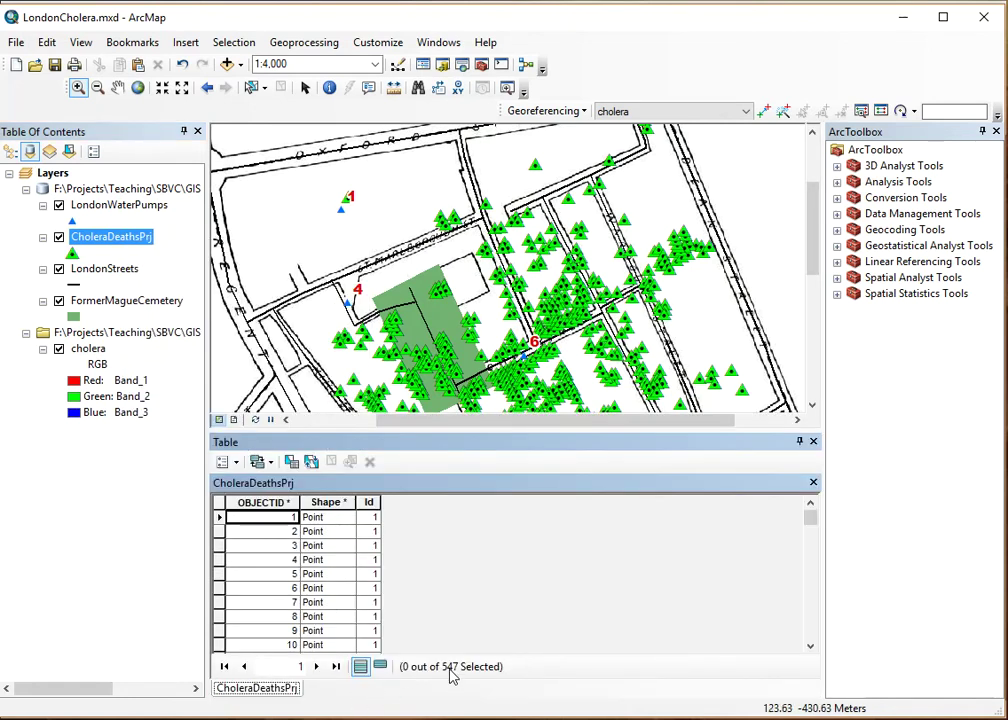
click(813, 441)
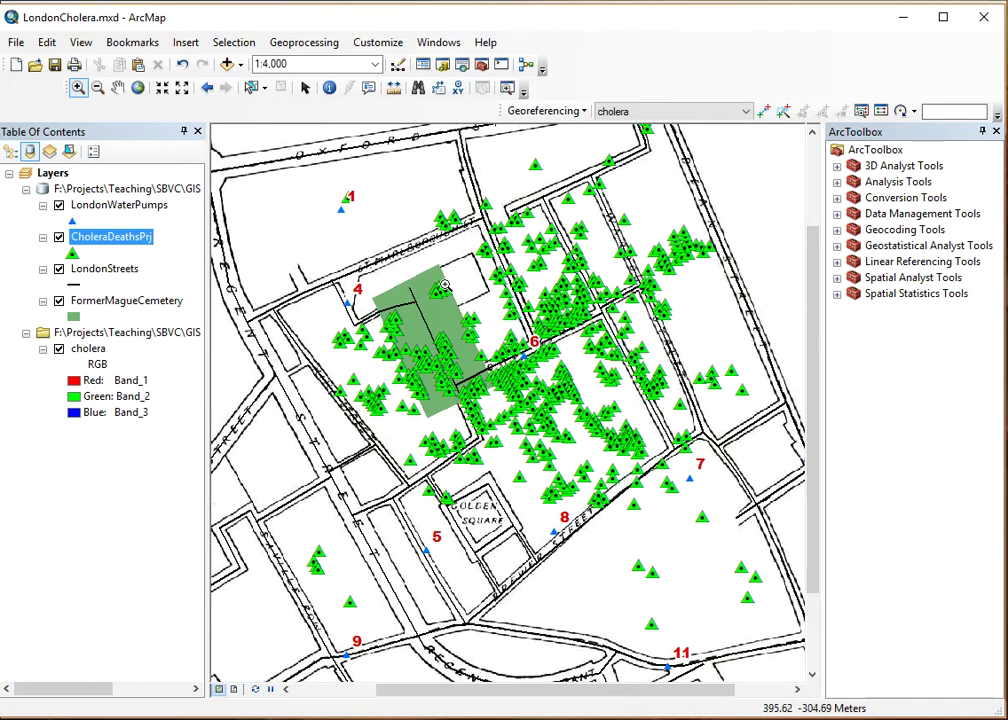
Step: Select by location the CholeraDeathsPrj features that intersect the FormerMagueCemetery layer
click(237, 48)
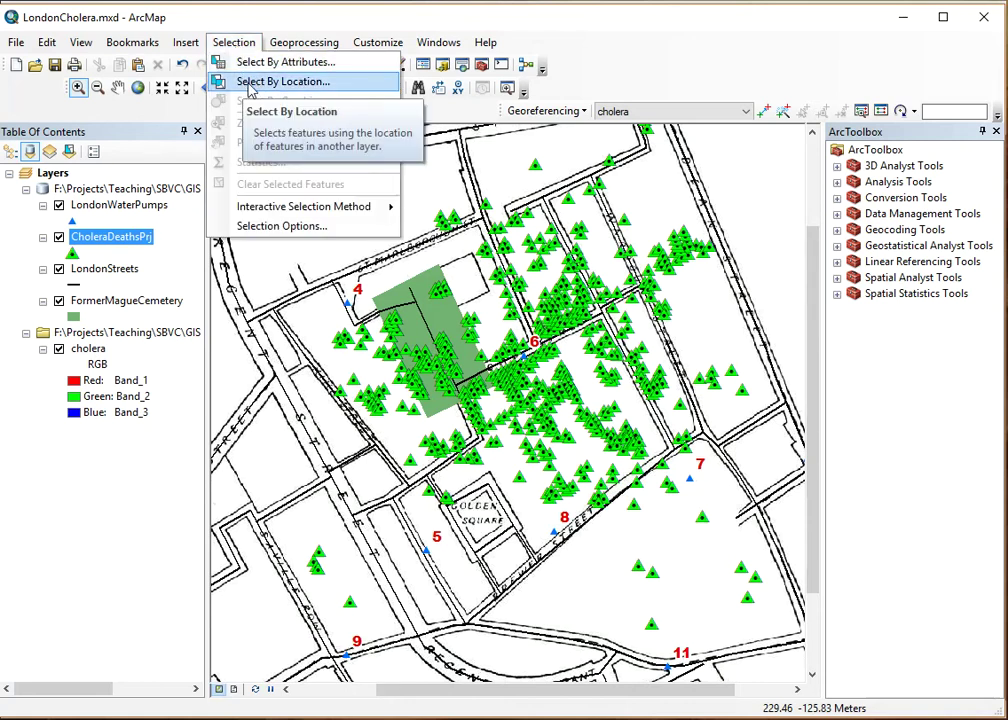
click(250, 84)
drag(211, 77, 663, 158)
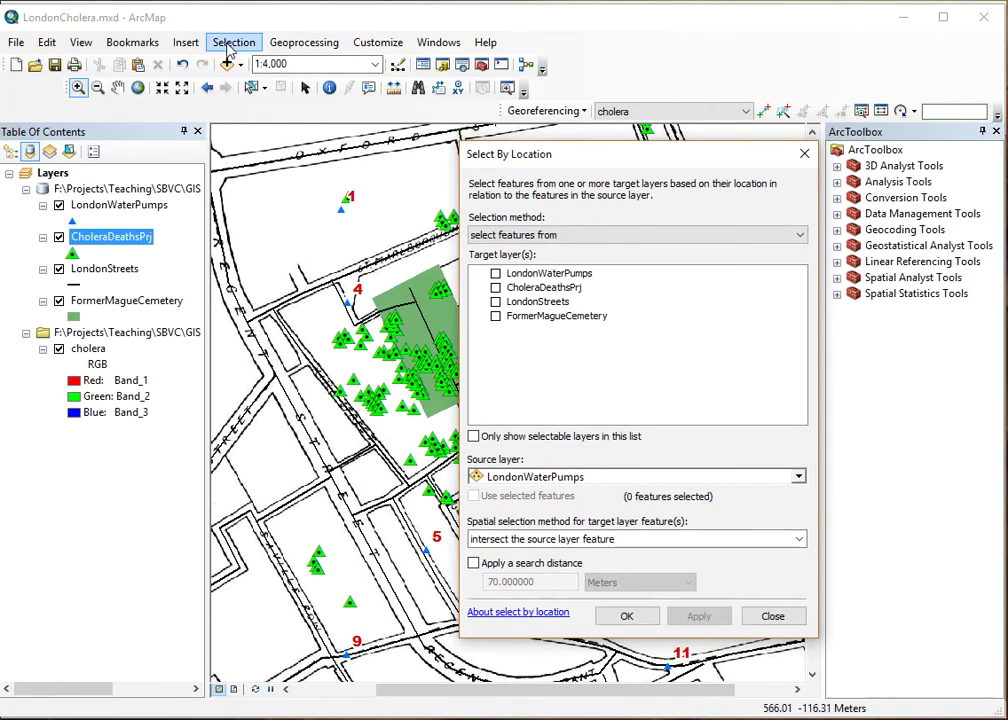
click(495, 288)
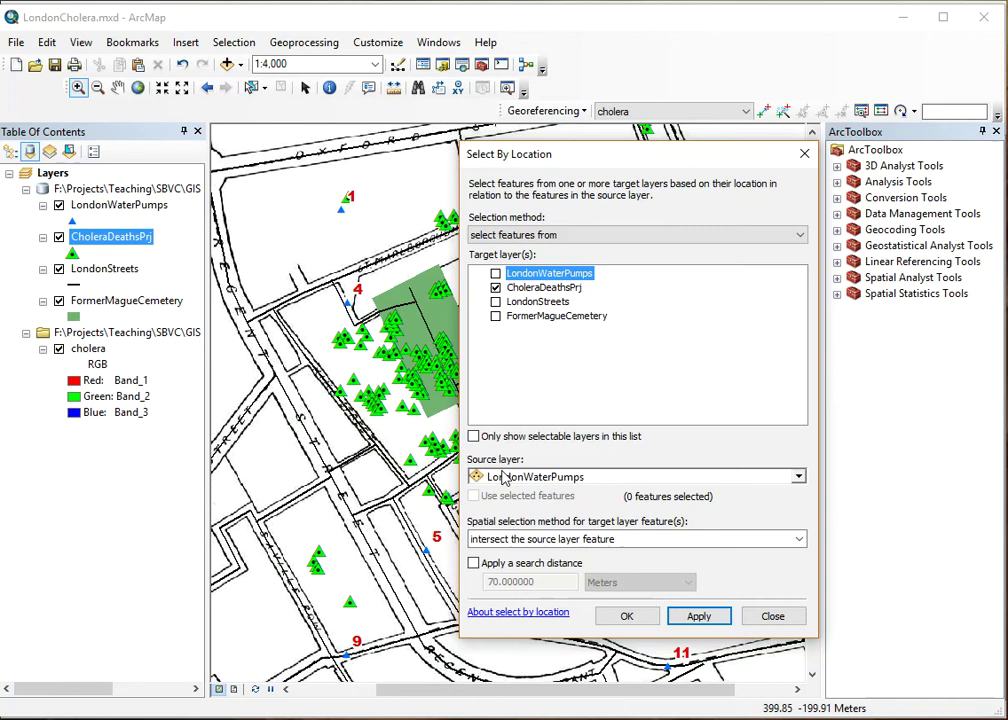
click(799, 479)
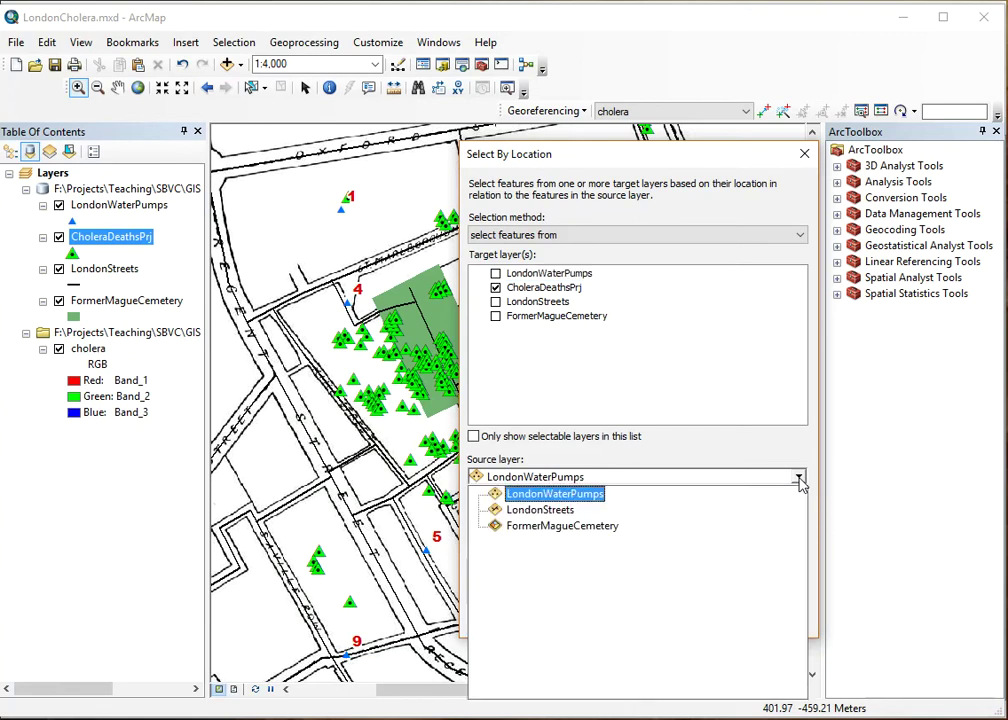
click(585, 528)
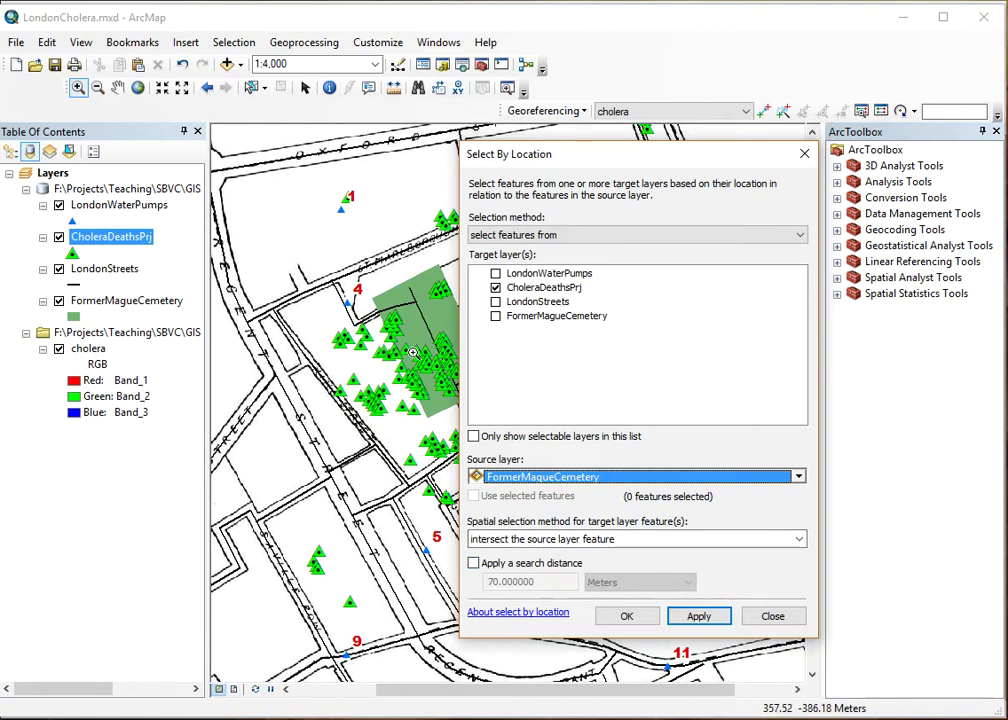
click(628, 617)
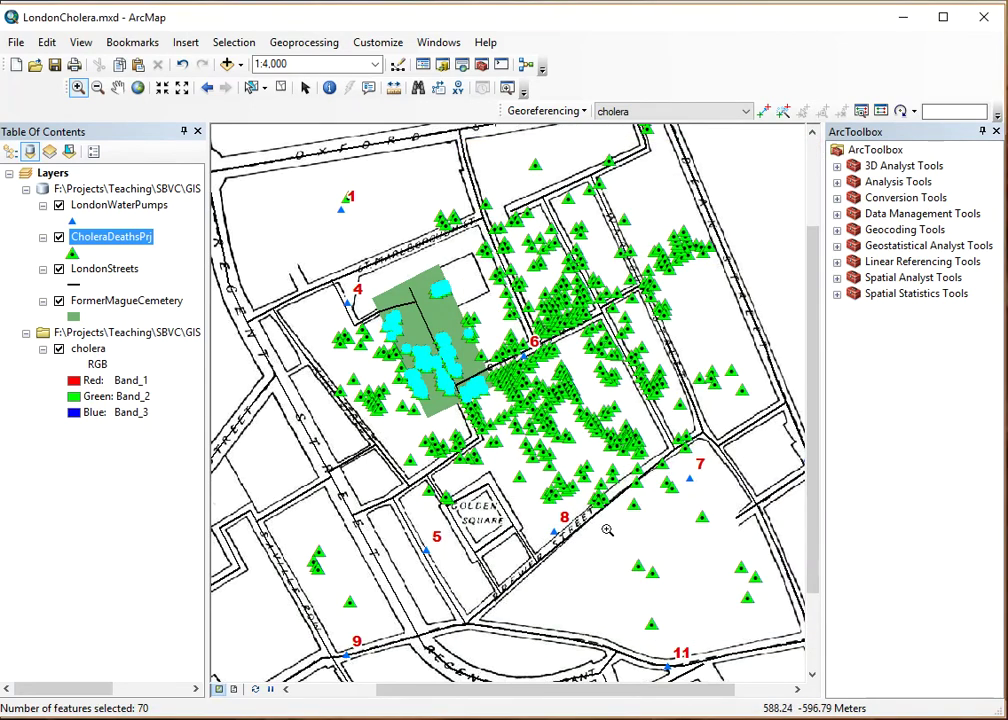
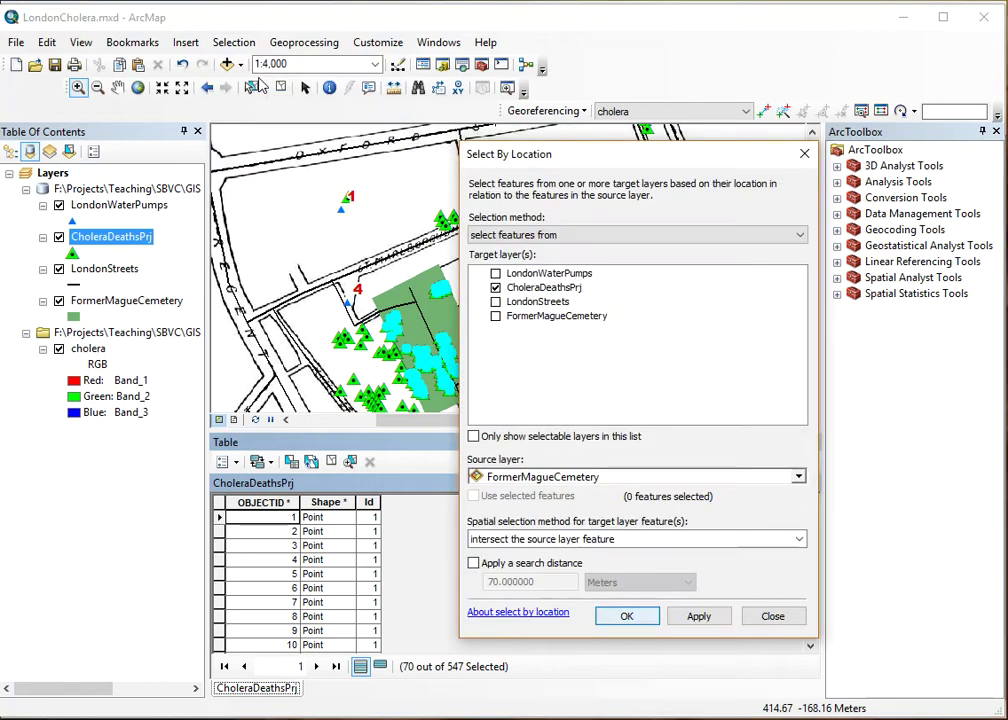
Step: Select the CholeraDeathsPrj features that intersect FormerMagueCemetery using a search distance of 70 meters
click(473, 563)
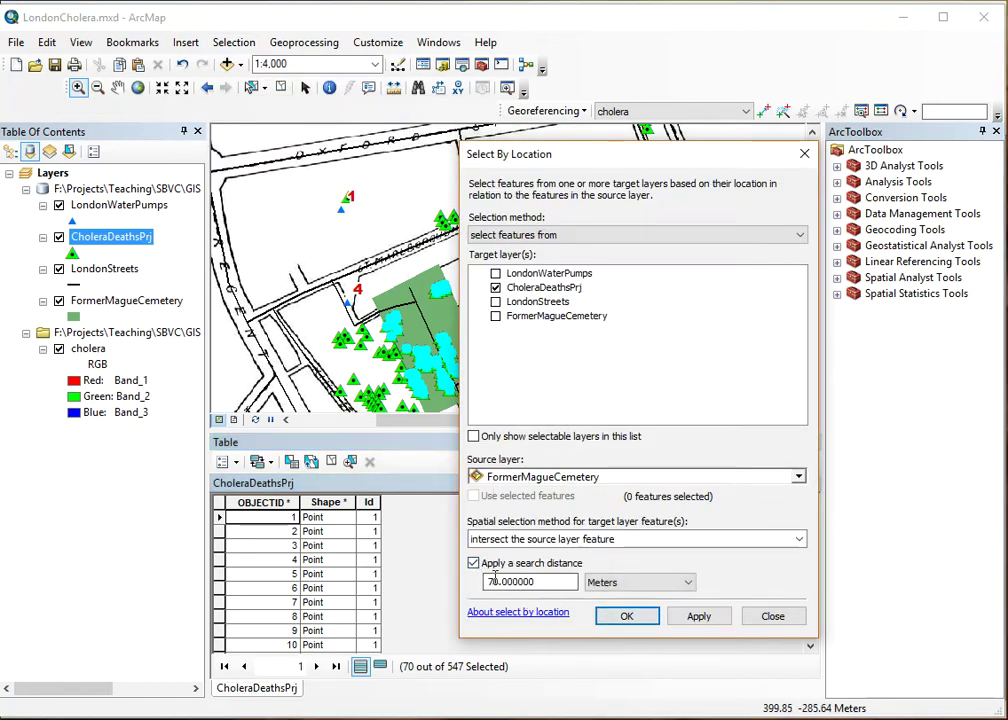
click(645, 624)
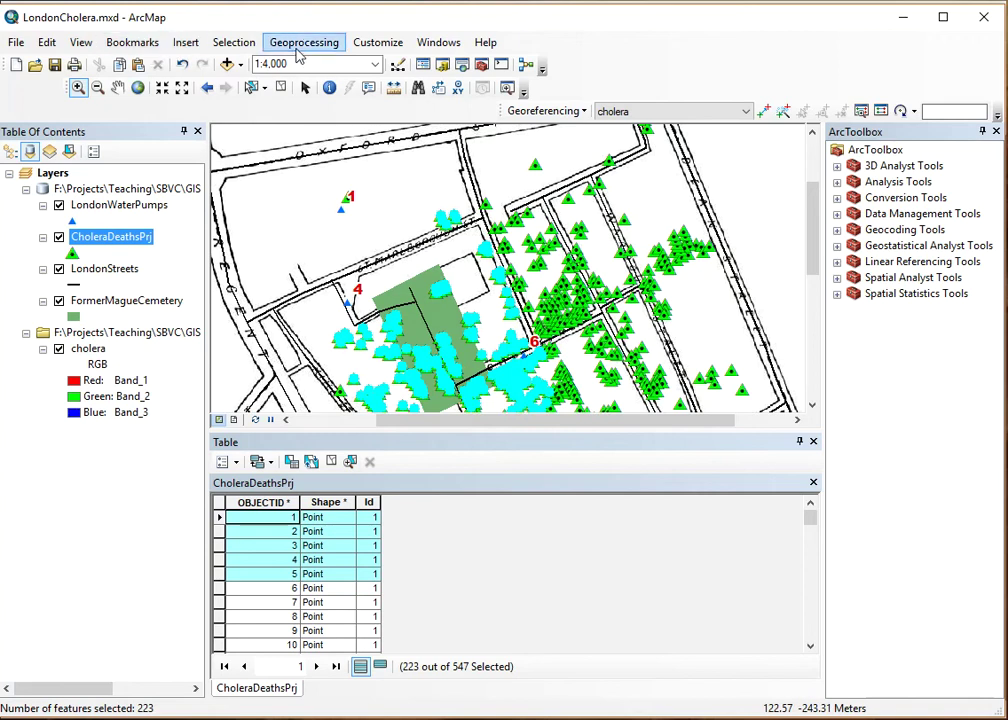
Step: Repeat the location selection of CholeraDeathsPrj features around FormerMagueCemetery with the search distance set to 15 meters
click(226, 42)
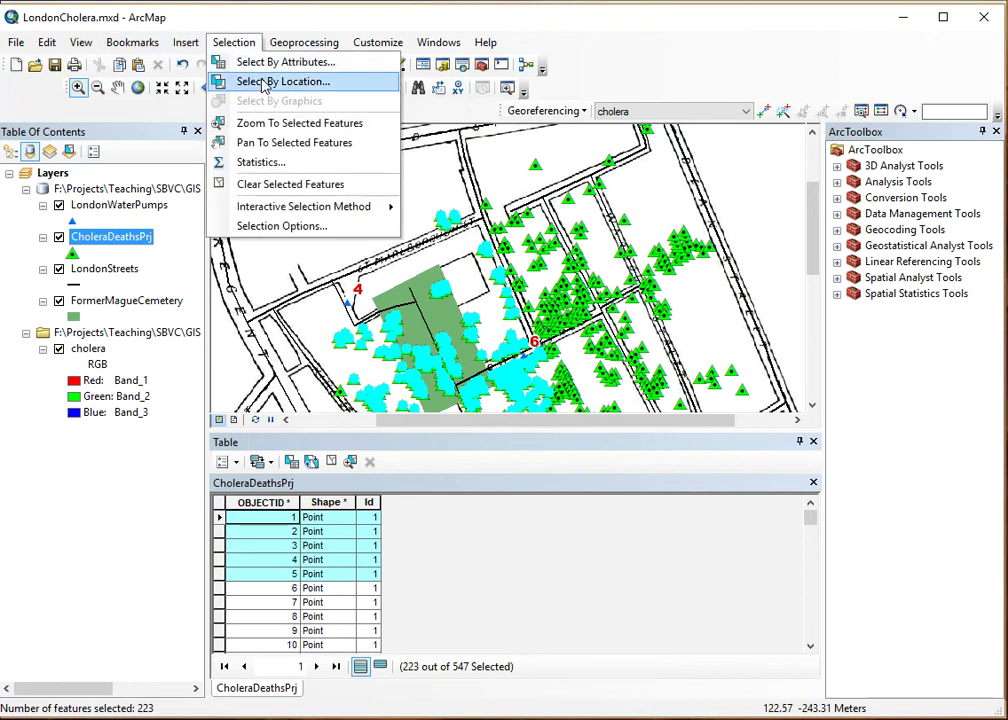
click(232, 81)
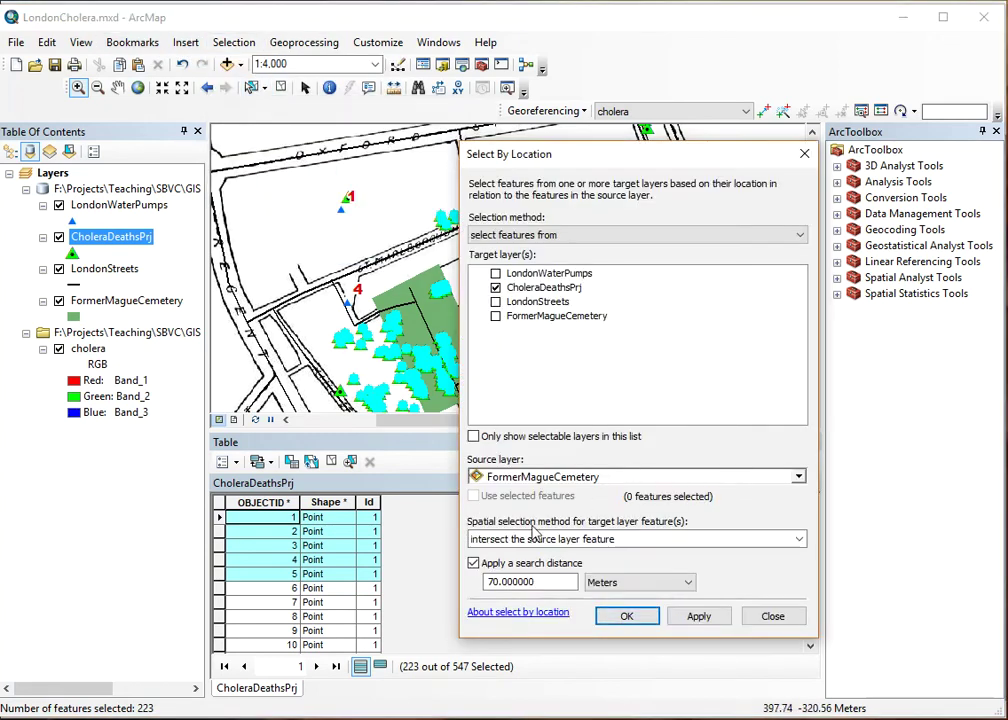
click(474, 563)
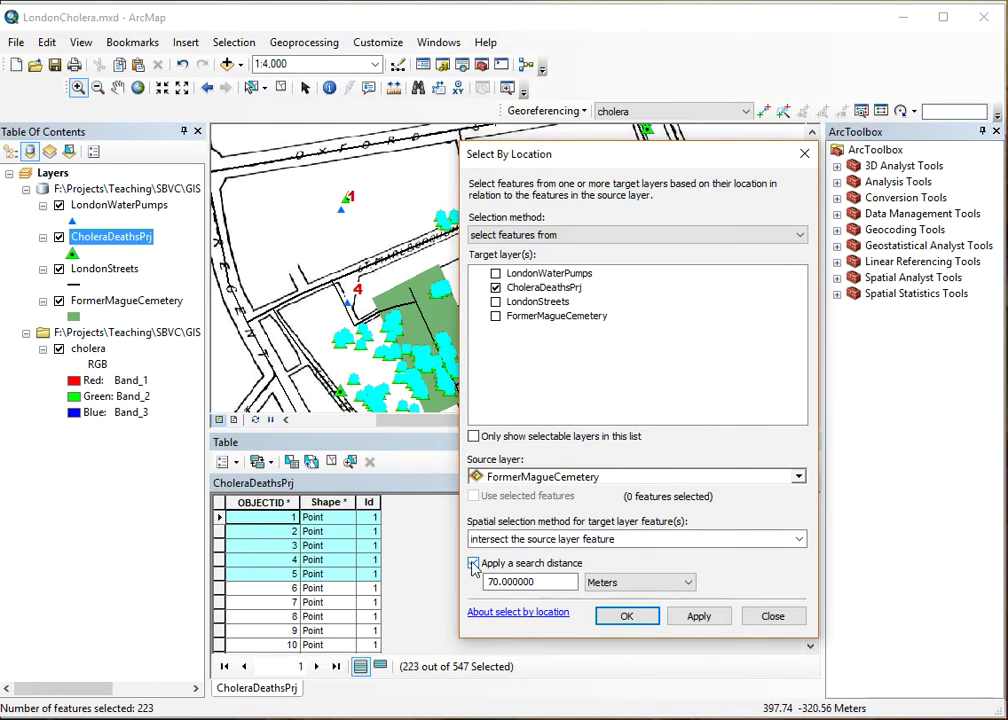
click(474, 563)
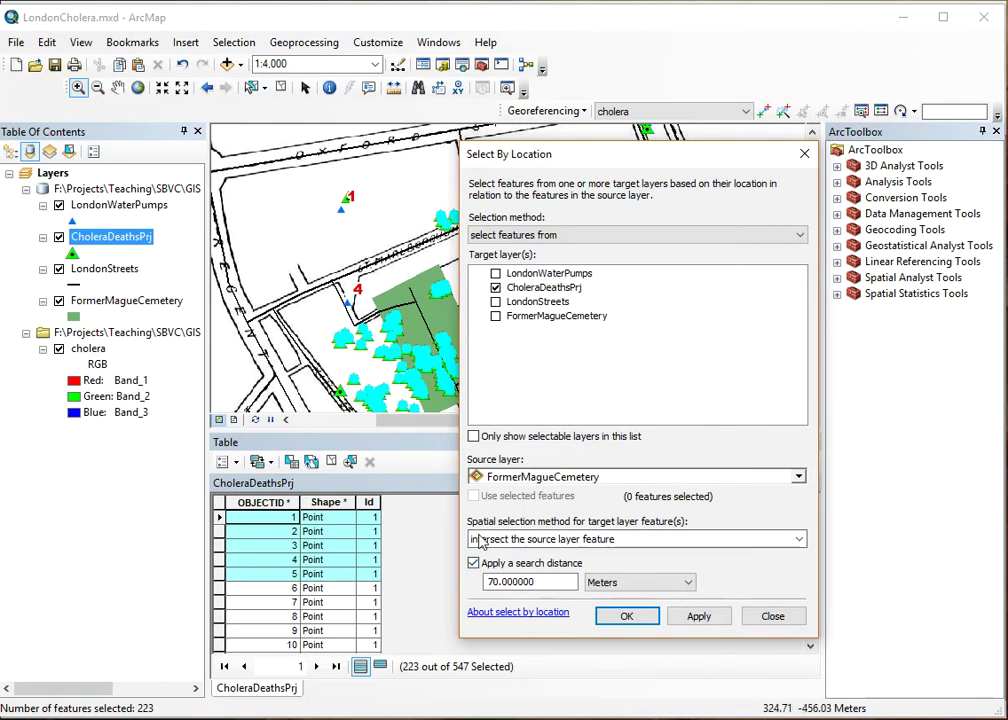
drag(487, 582, 493, 582)
text(1)
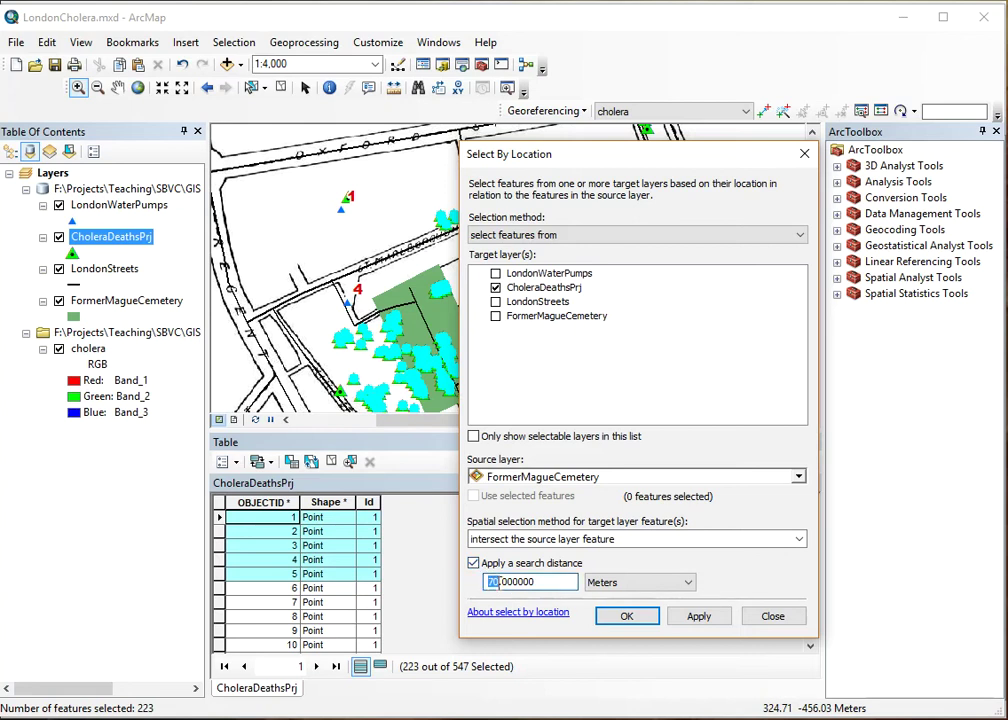
text(5)
click(625, 618)
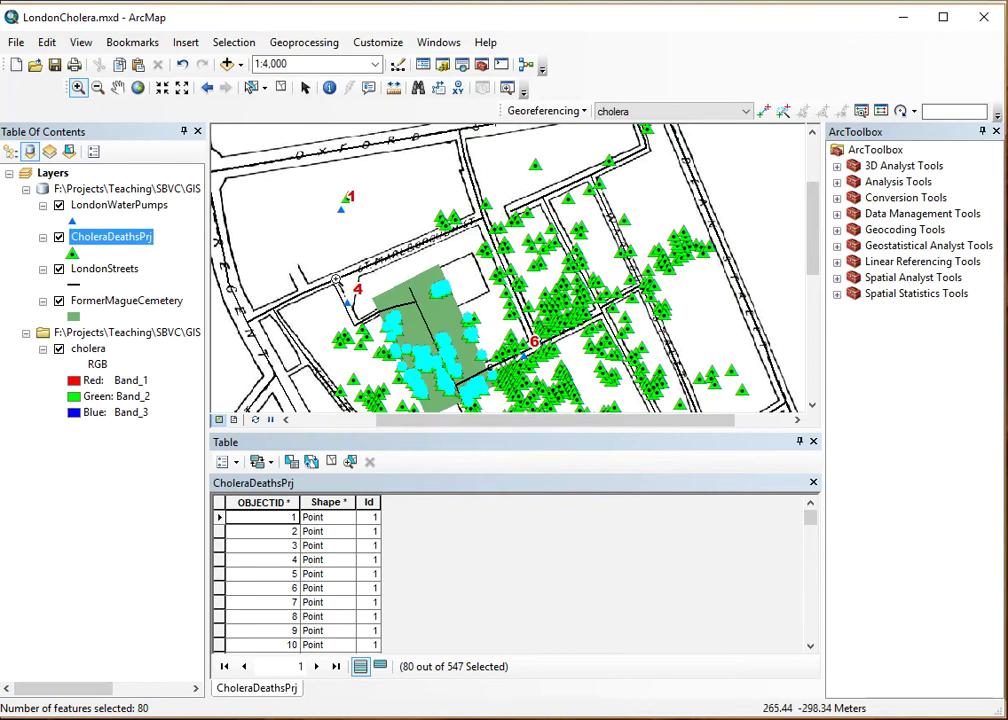
Step: Clear the selected cholera death features and close the attribute table
click(281, 89)
click(813, 441)
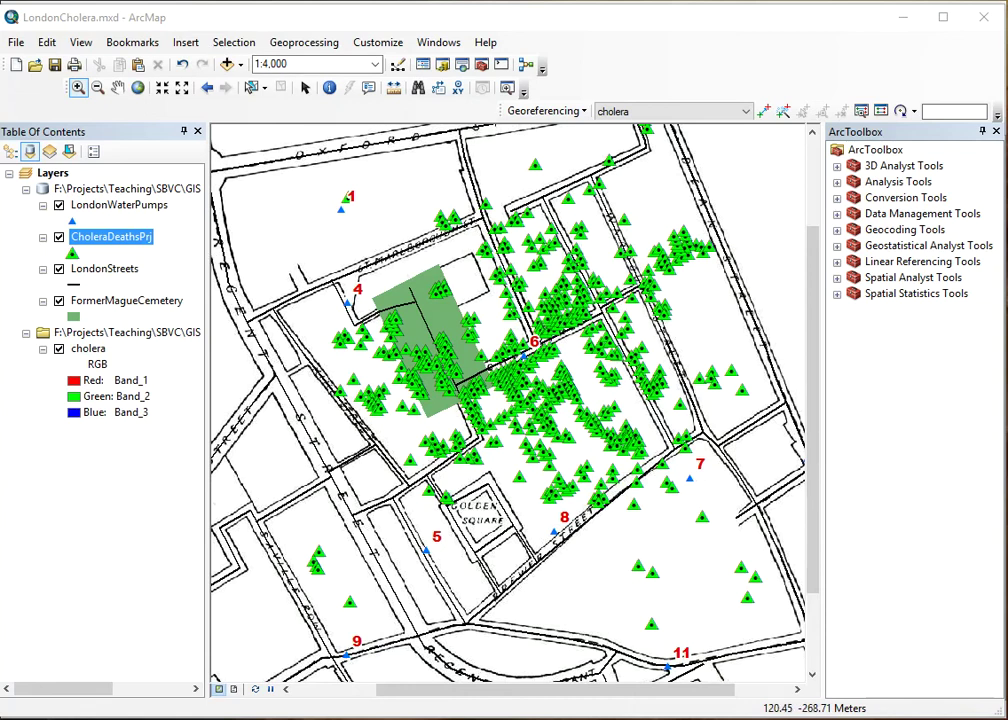
Step: Check that the Spatial Analyst extension is enabled, and close the extensions list
click(371, 46)
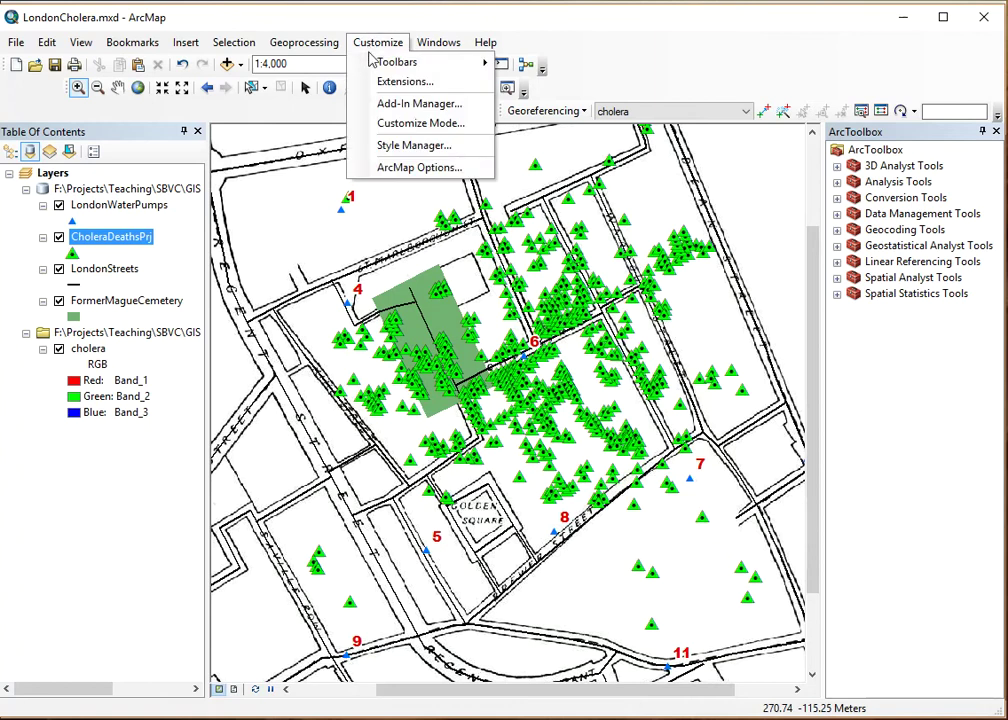
click(381, 78)
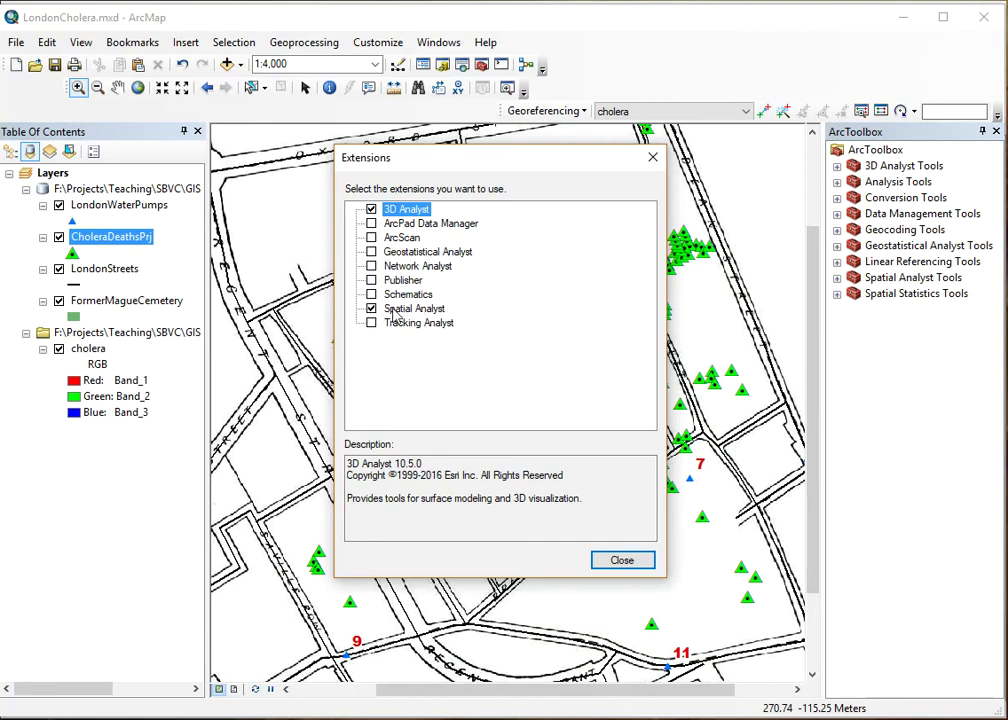
click(618, 562)
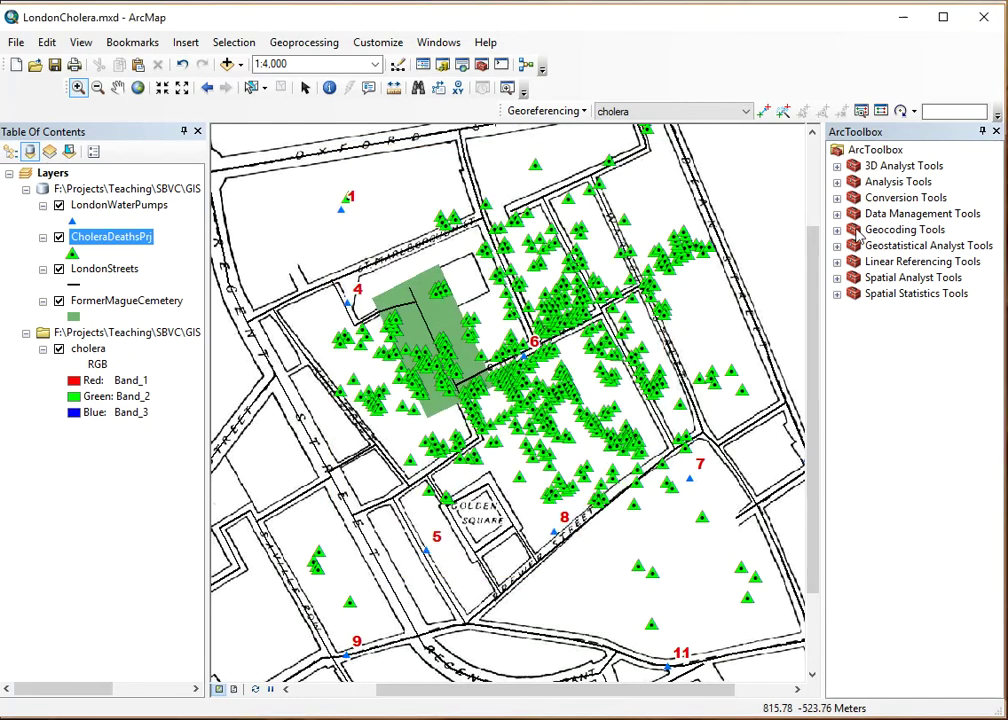
Step: Open the Kernel Density tool from the Density toolset of the Spatial Analyst Tools
click(838, 279)
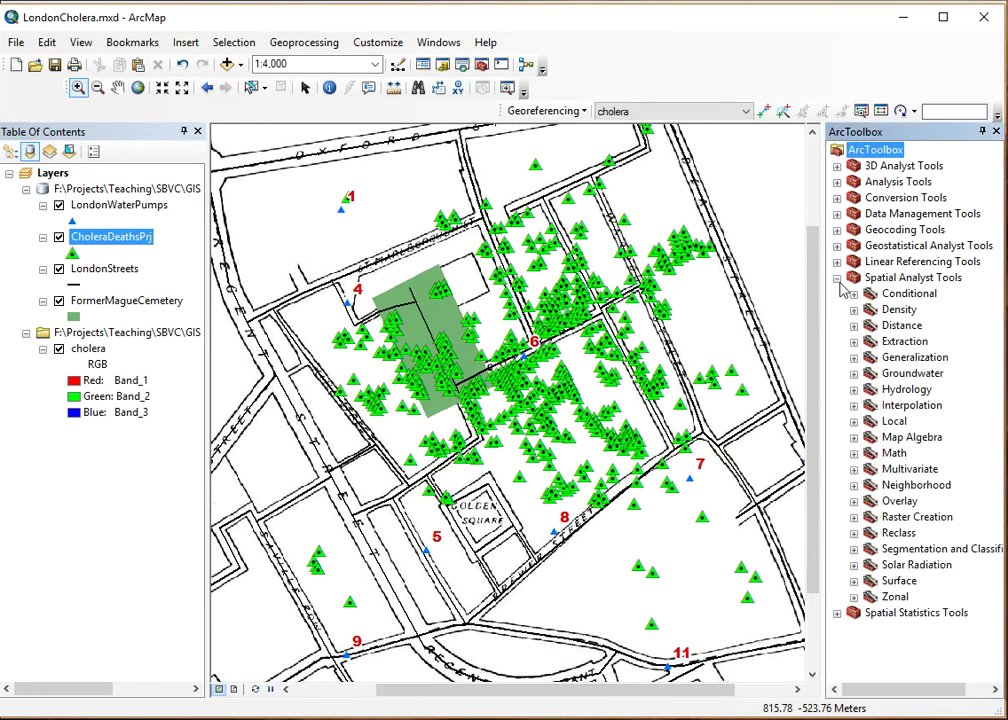
click(869, 278)
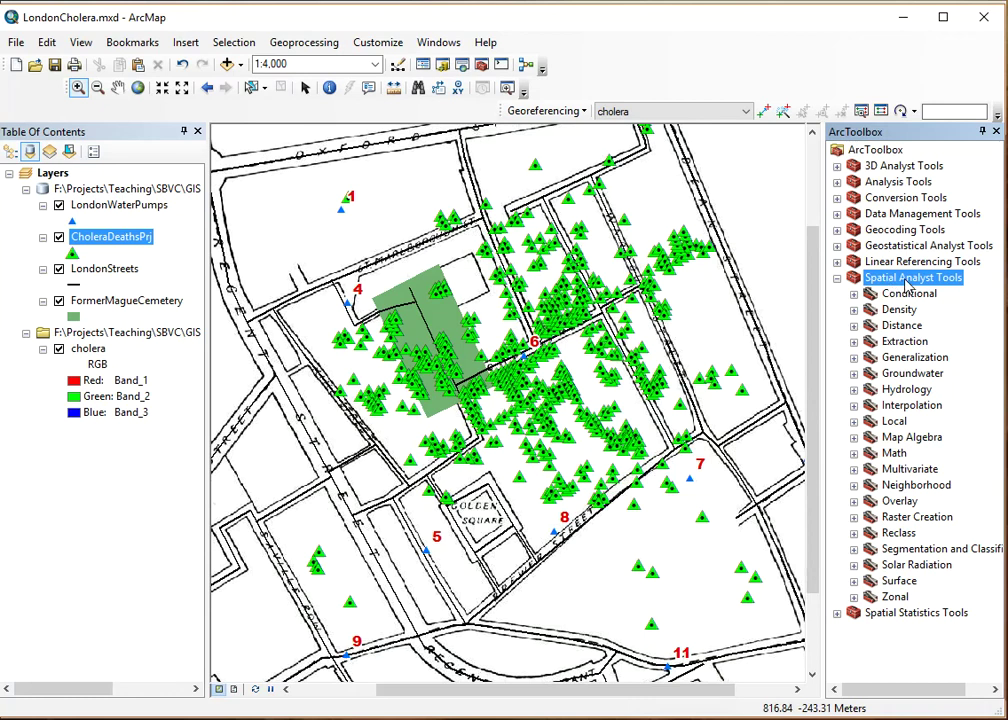
click(885, 310)
click(854, 310)
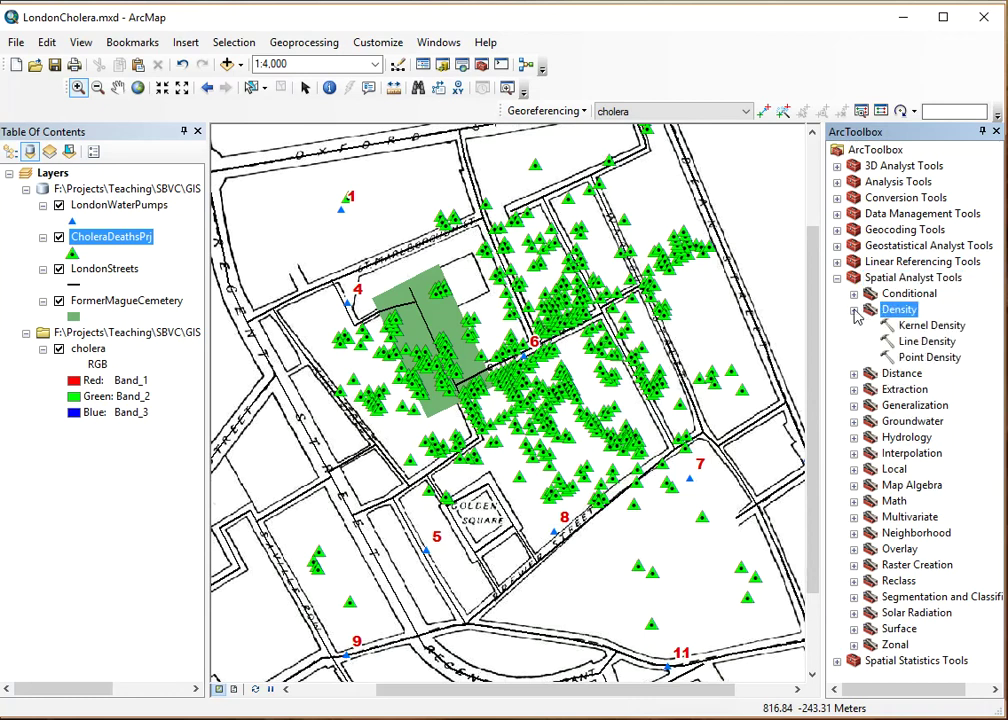
click(926, 328)
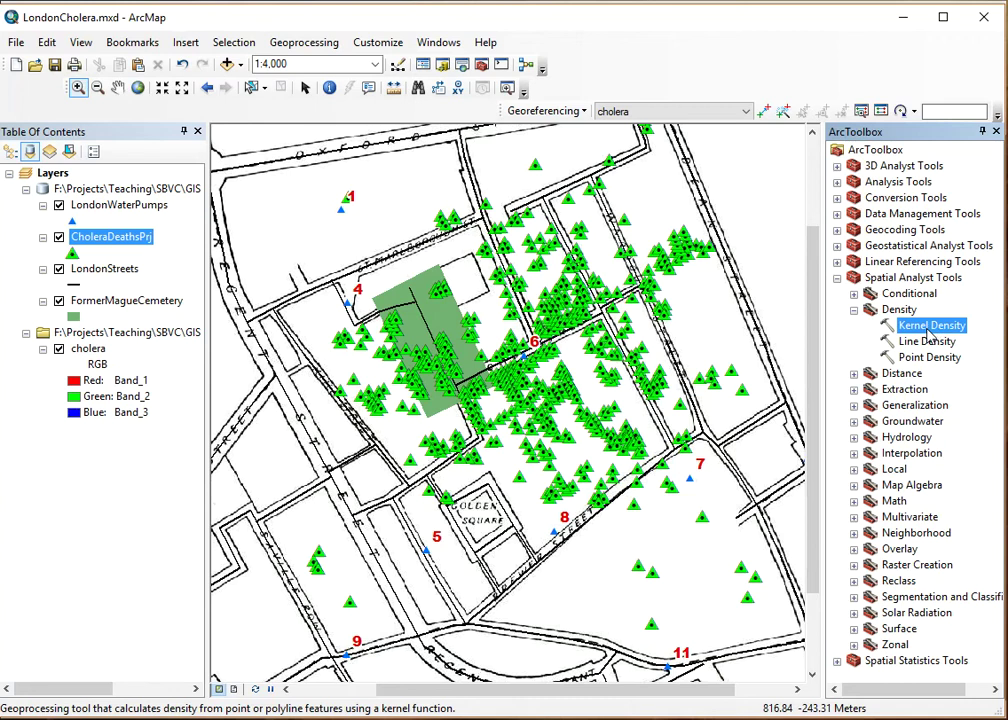
double_click(926, 328)
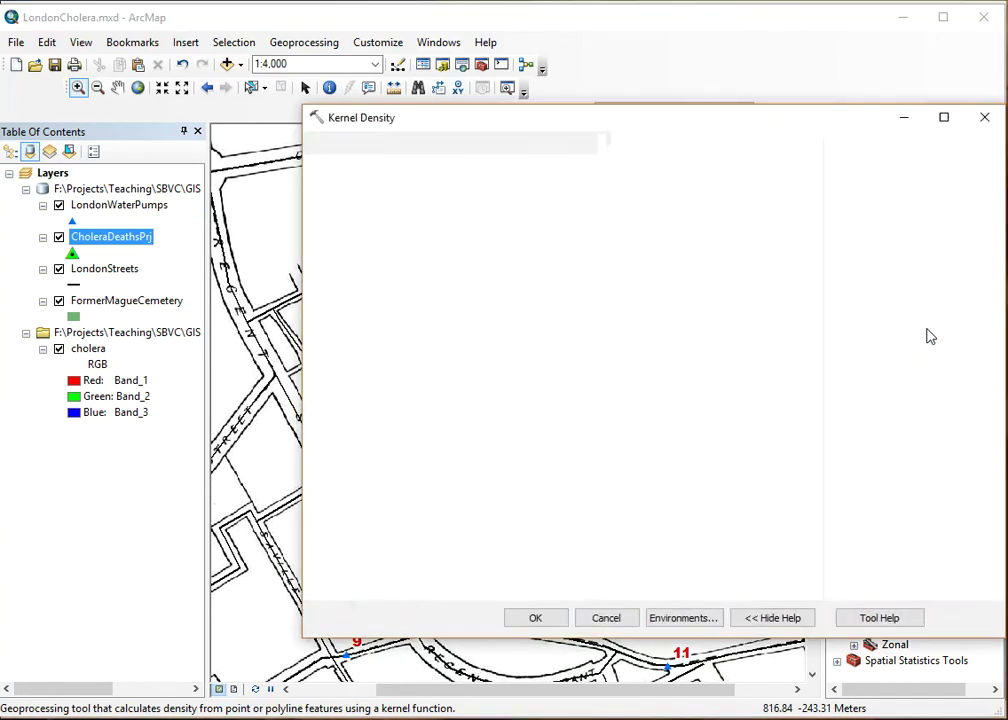
Step: Allow the ActiveX interaction and set CholeraDeathsPrj as the input features for Kernel Density
click(516, 173)
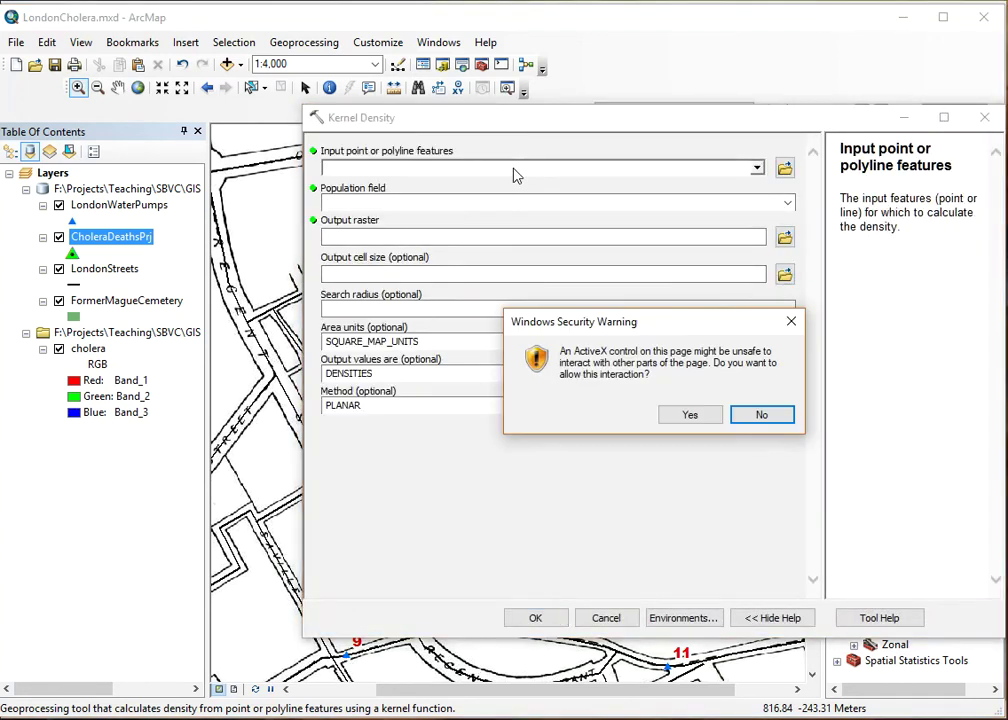
click(690, 415)
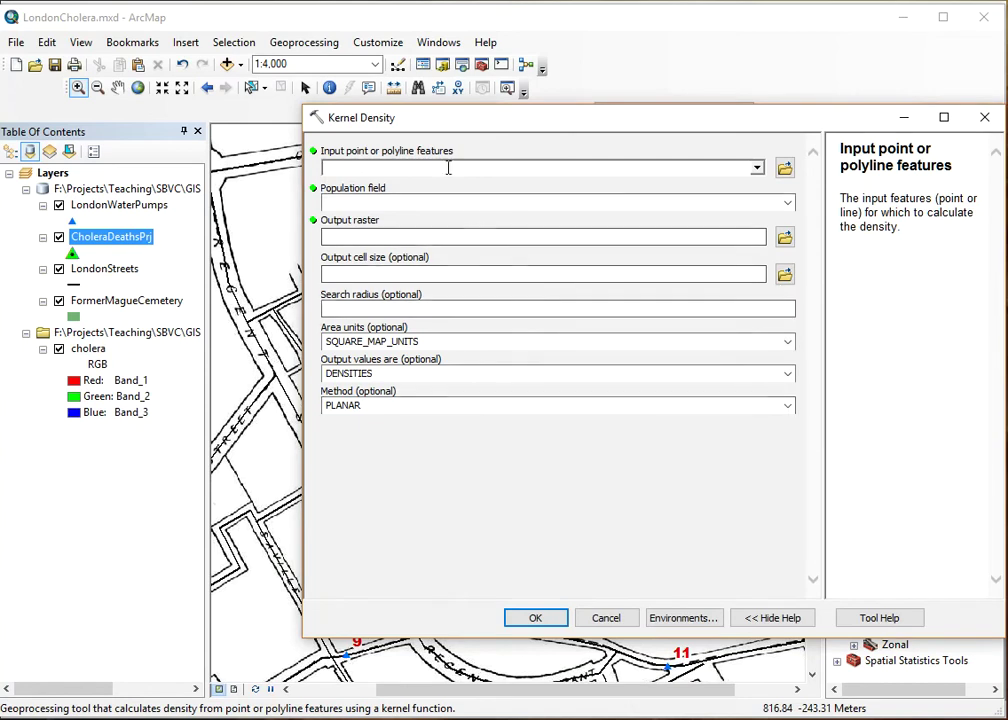
click(757, 168)
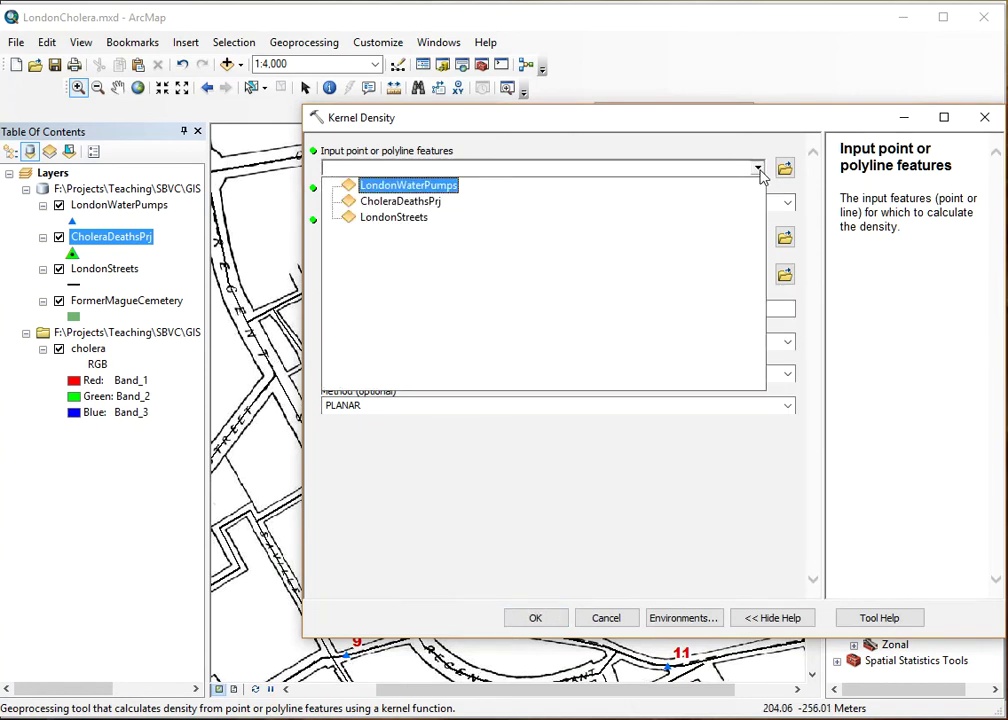
click(413, 201)
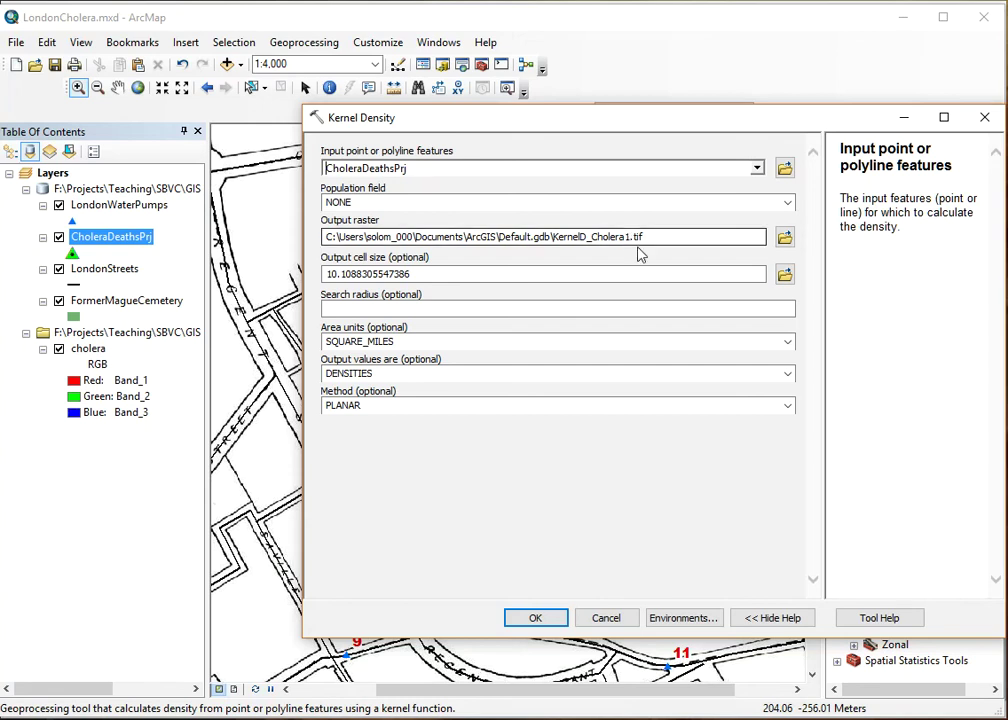
Step: Set the Kernel Density output raster to Density in F:\Projects\Teaching\SBVC\GIS 135 2018\Labs\Lab1\London.gdb
click(784, 237)
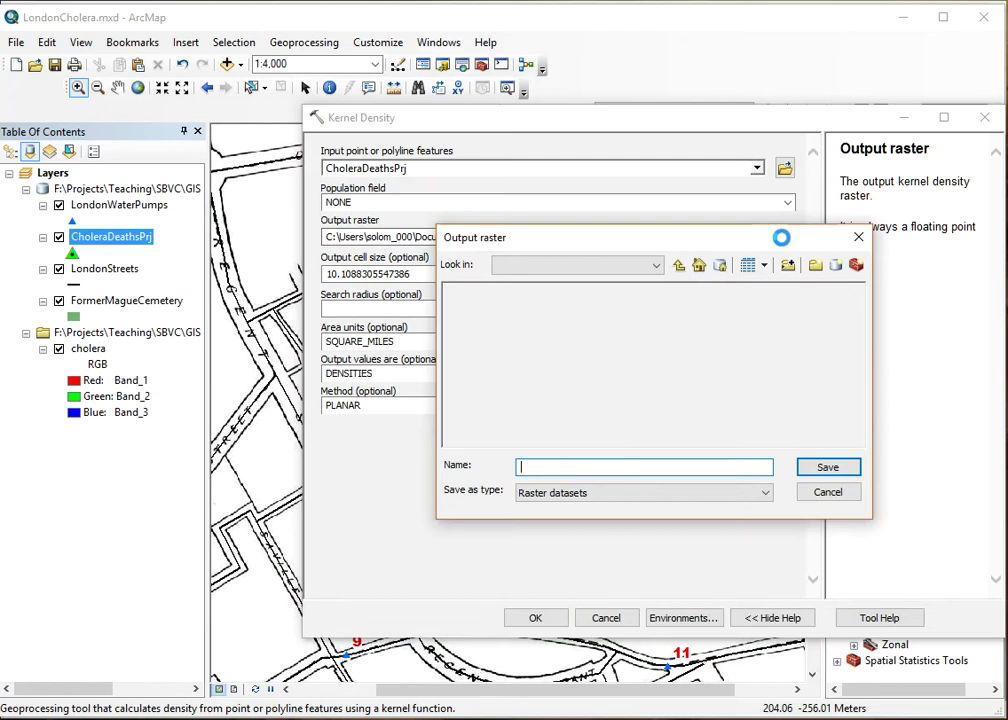
click(657, 266)
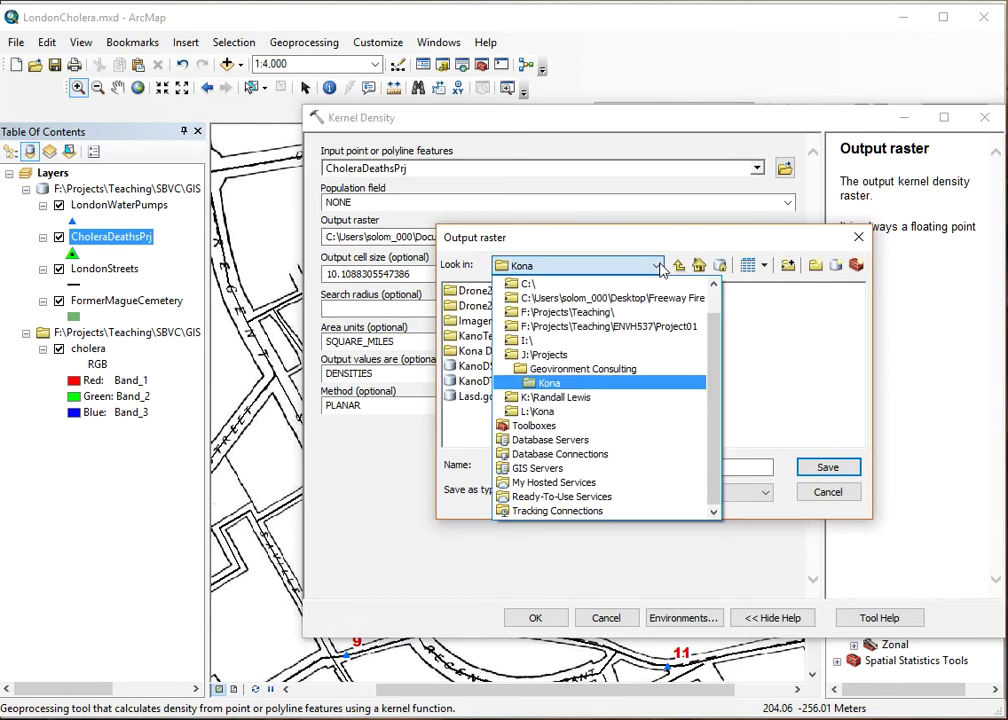
click(600, 312)
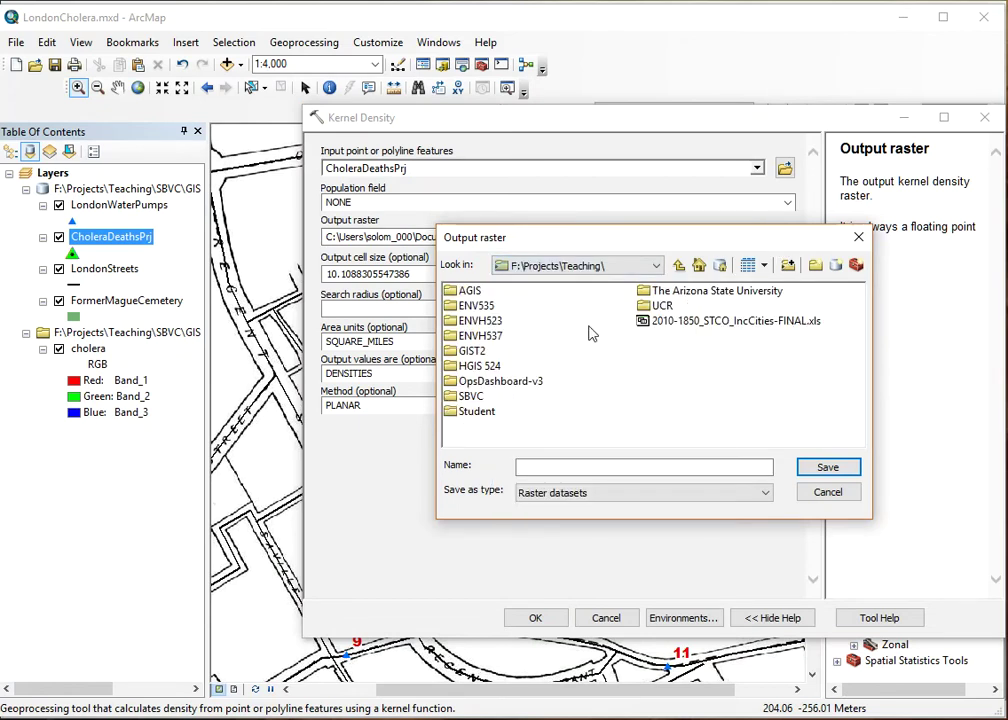
double_click(468, 398)
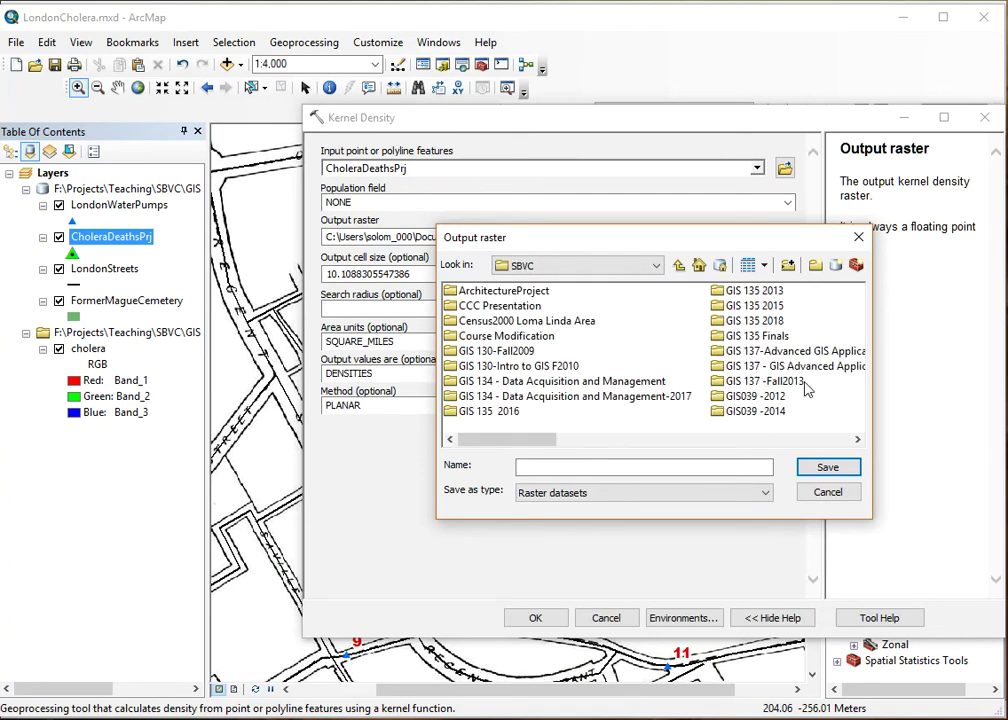
double_click(768, 322)
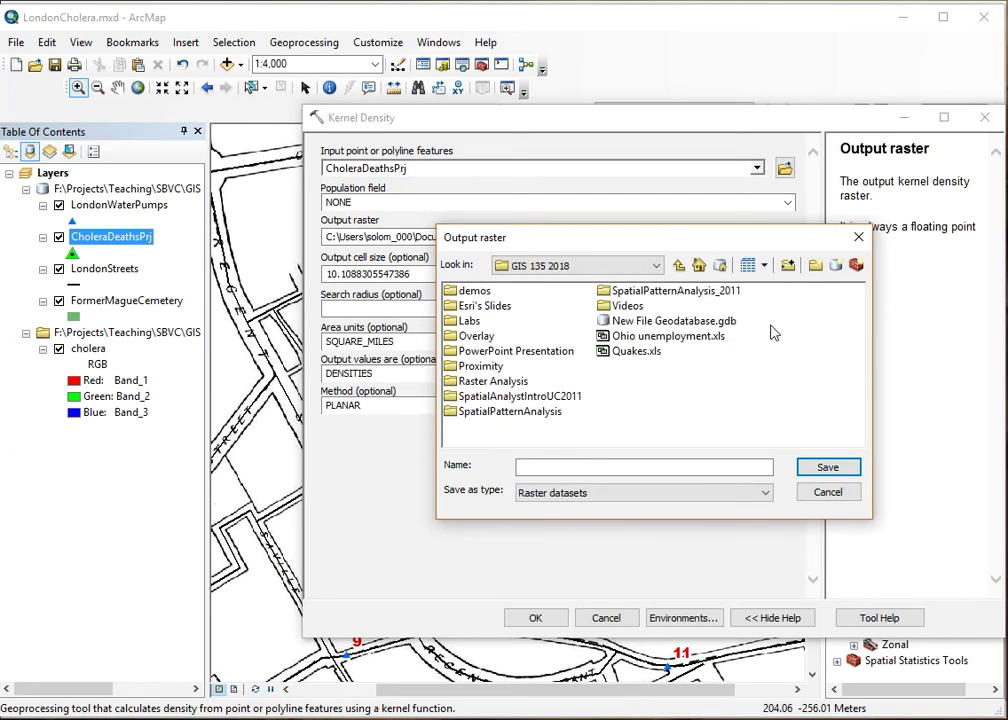
double_click(470, 322)
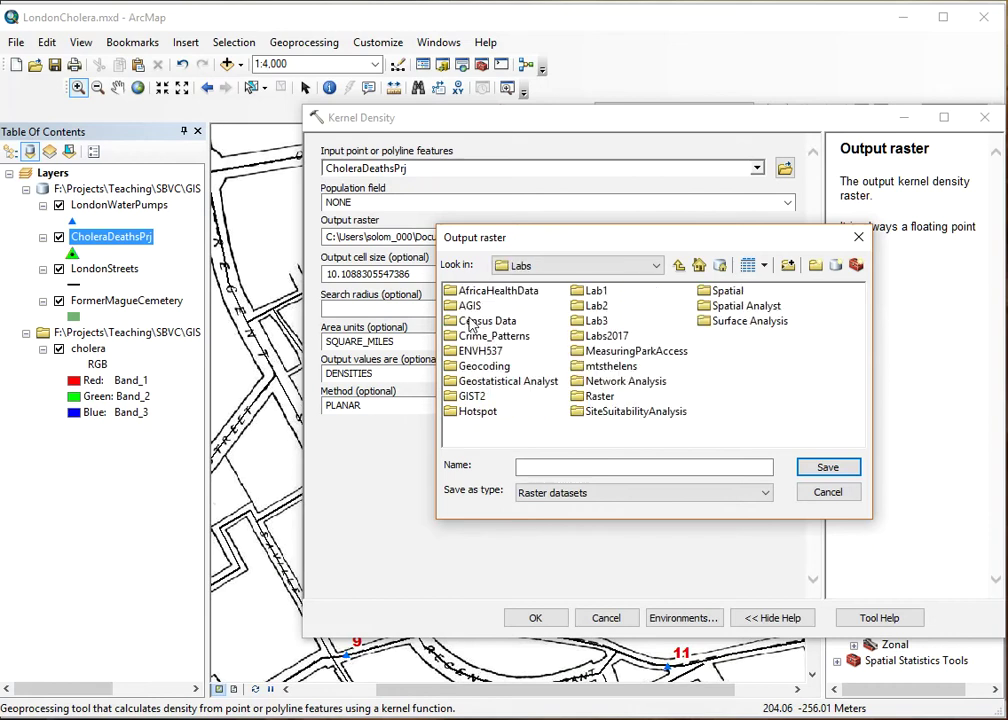
double_click(600, 293)
click(492, 308)
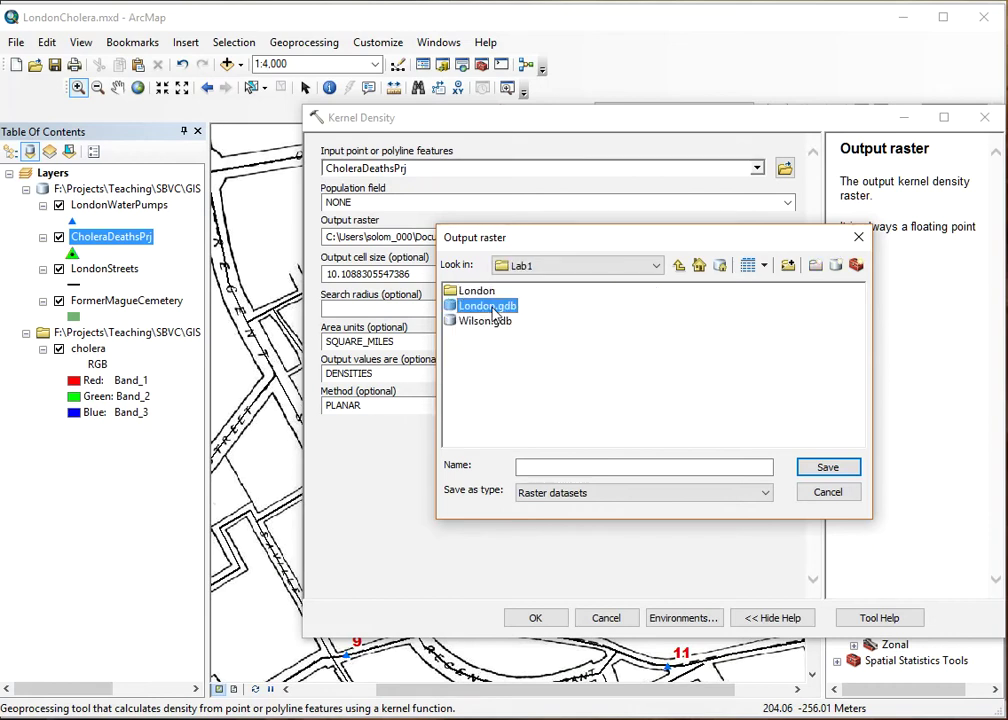
double_click(492, 310)
click(592, 473)
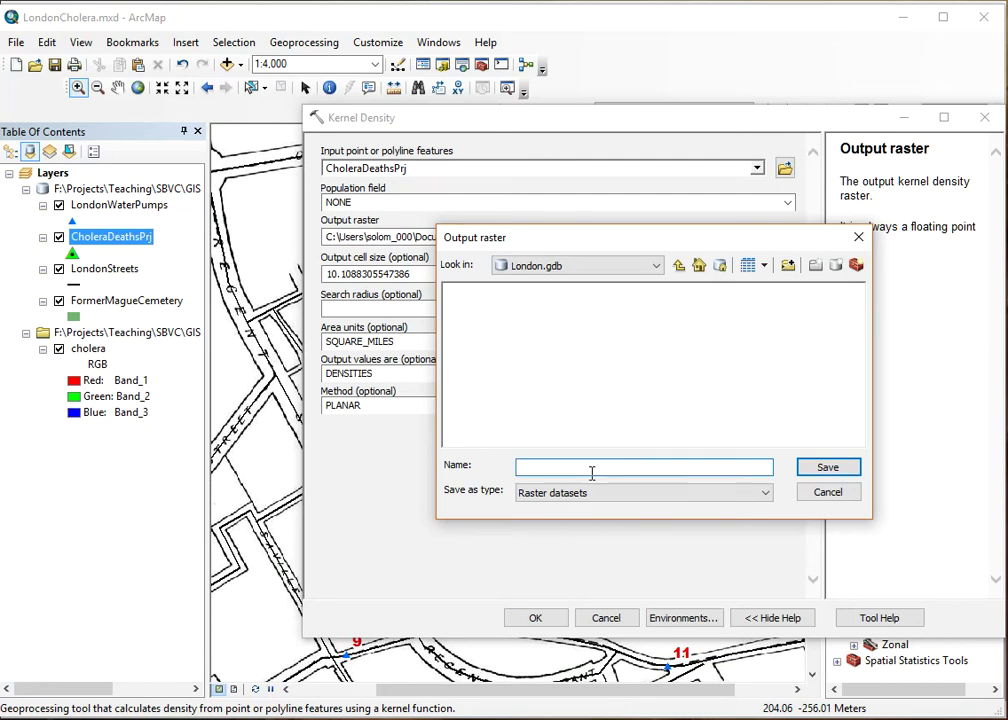
text(Density)
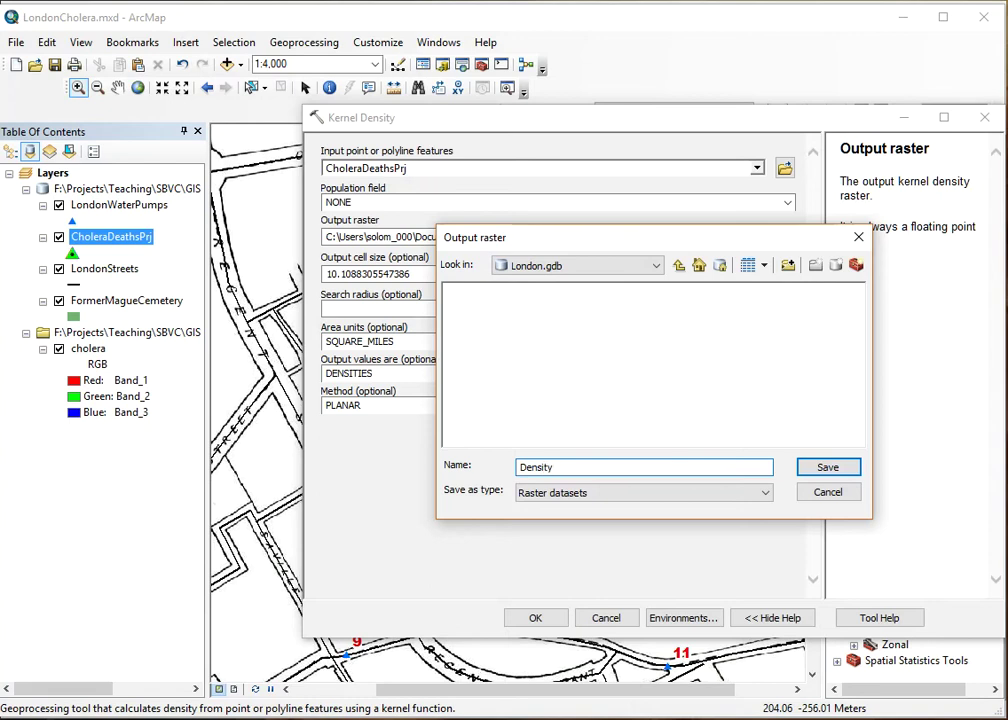
click(827, 467)
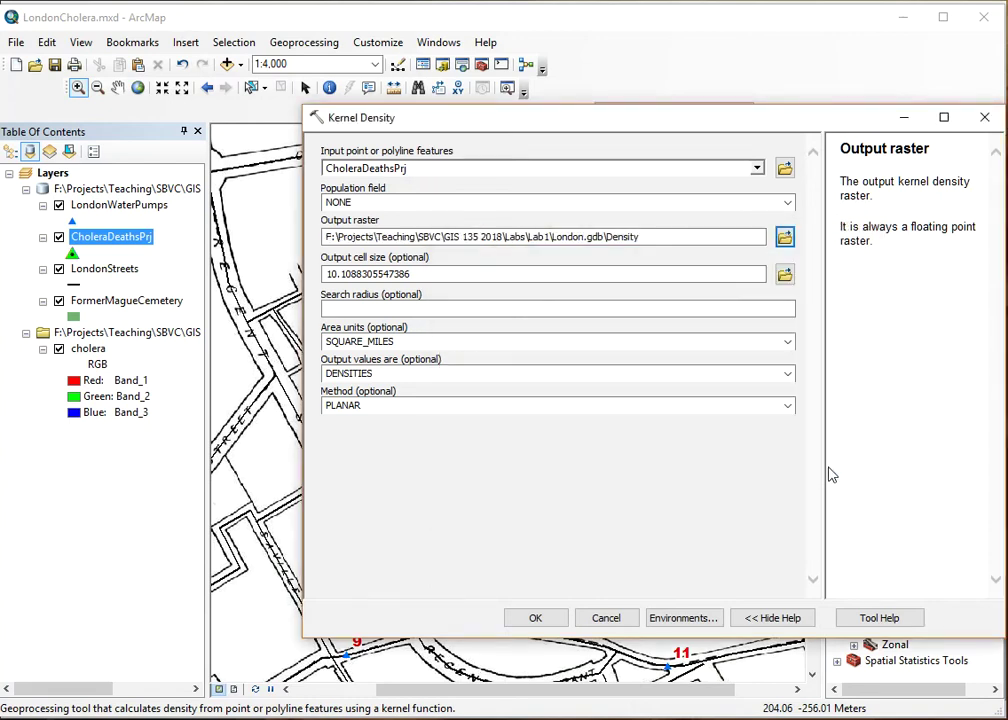
Step: Try to run Kernel Density with the default cell size, examine the messages in the widened results window, and close it
click(343, 273)
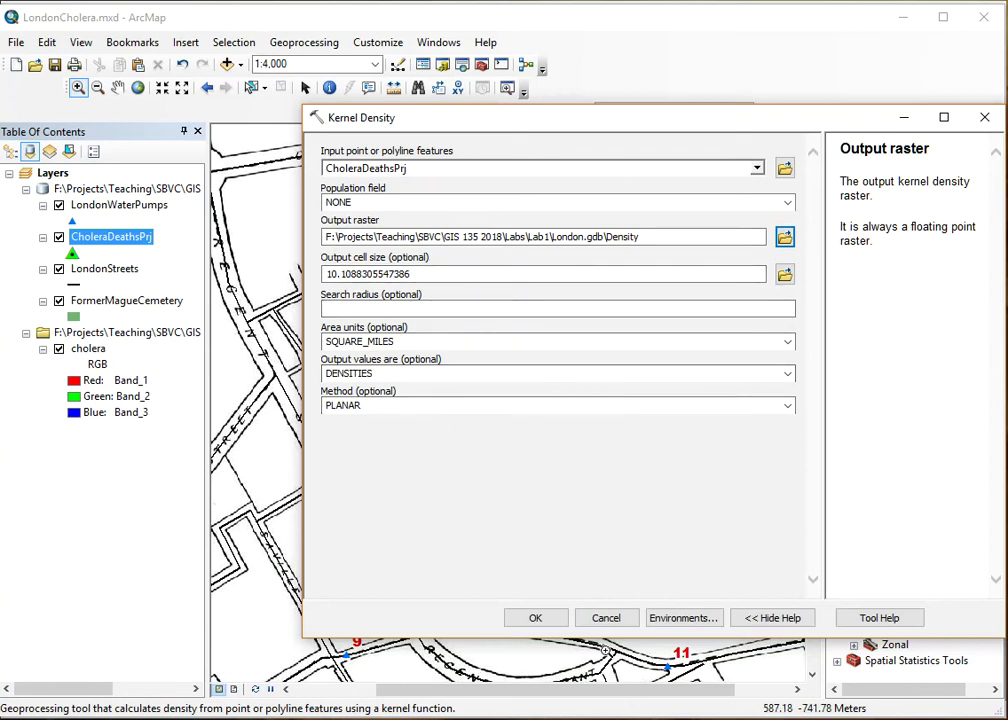
click(540, 619)
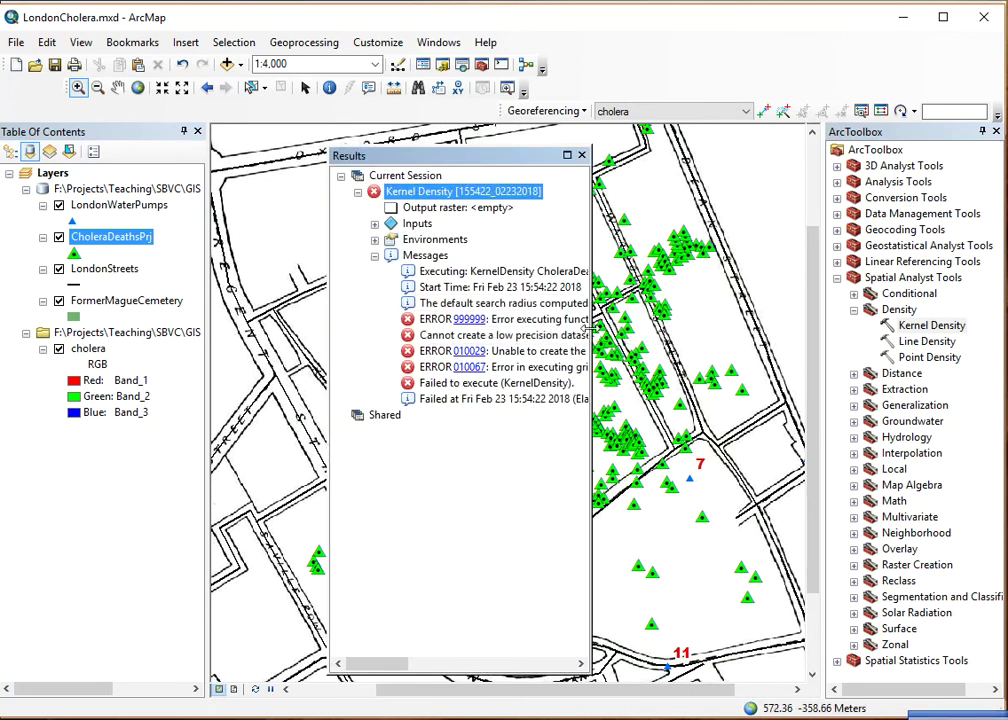
drag(591, 328, 795, 357)
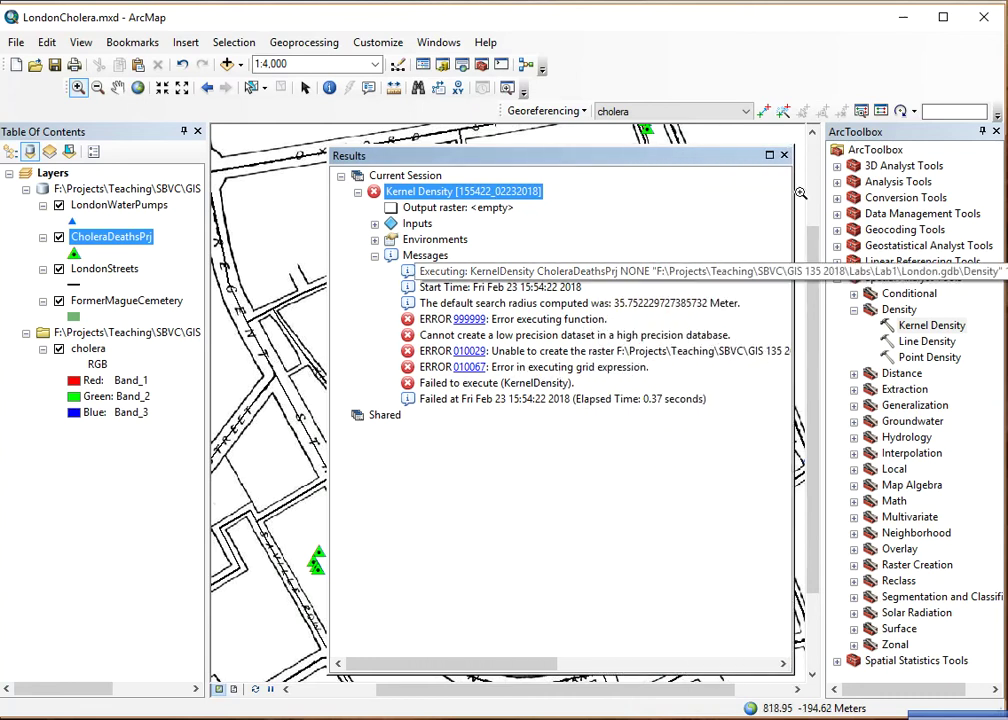
click(784, 155)
Step: Reopen Kernel Density and try to run it on CholeraDeathsPrj with the default output raster and settings
double_click(929, 325)
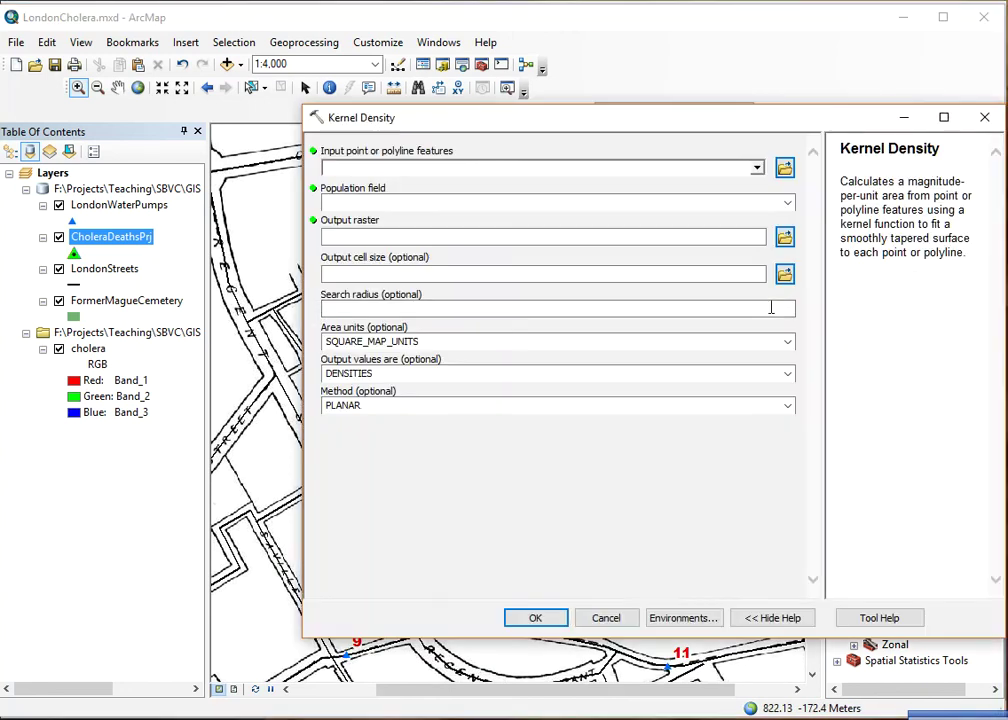
click(757, 170)
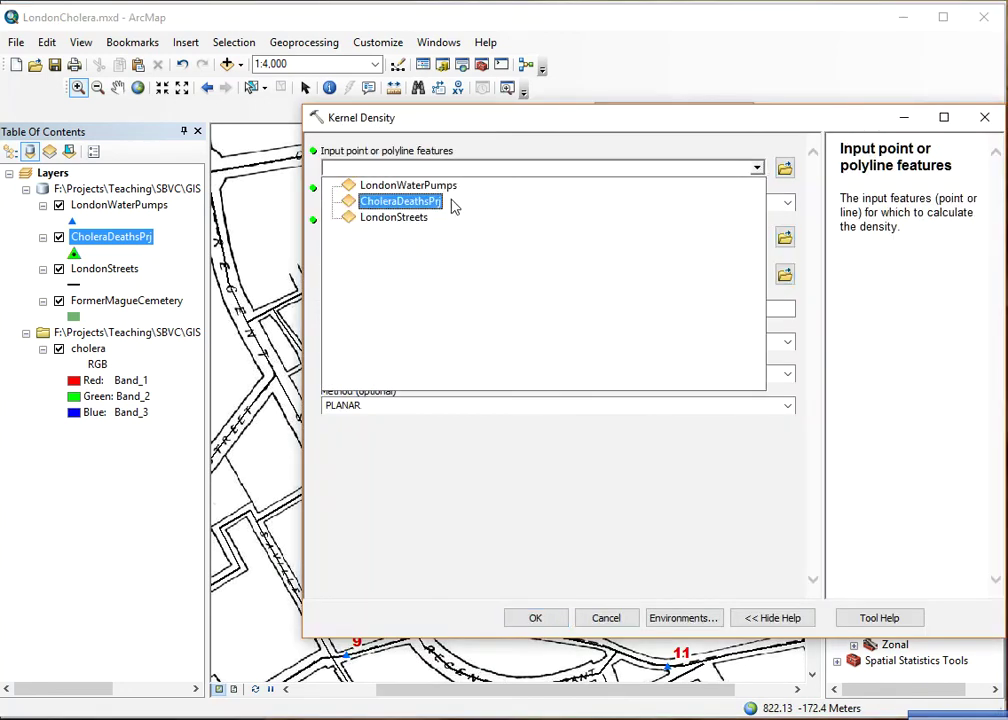
click(400, 203)
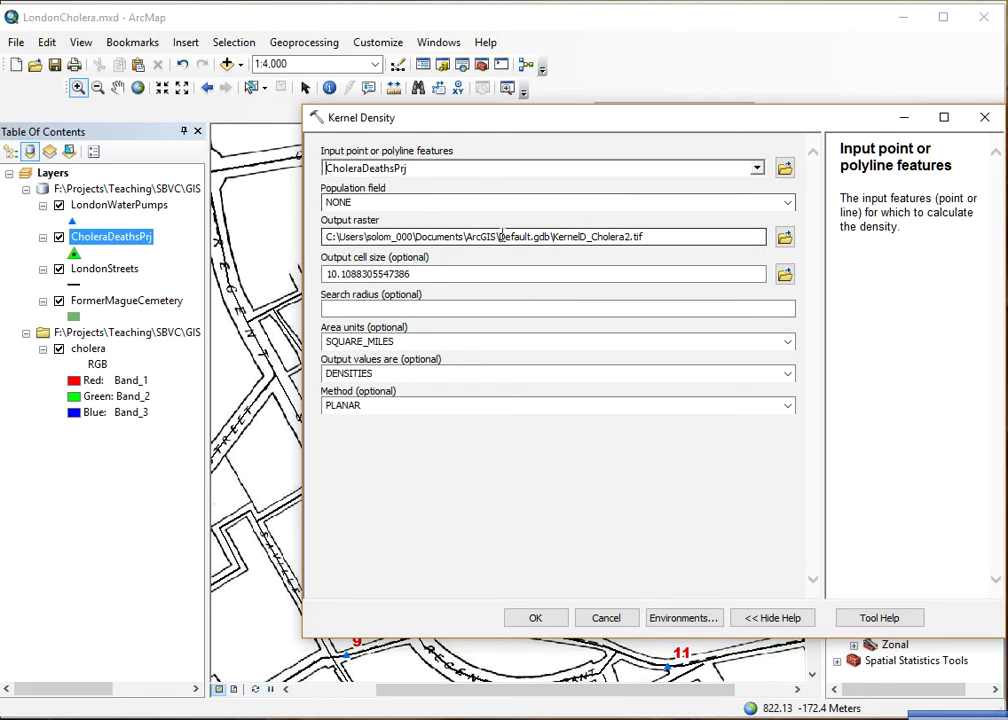
click(541, 618)
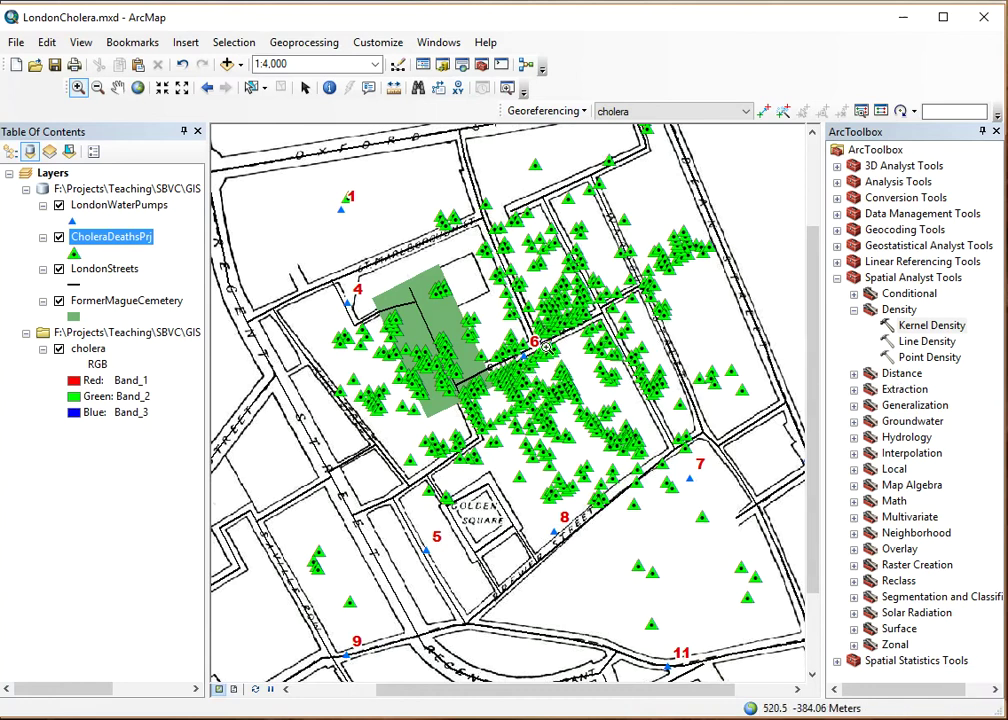
Step: Examine the records in the CholeraDeathsPrj attribute table and close the table
right_click(102, 236)
click(185, 279)
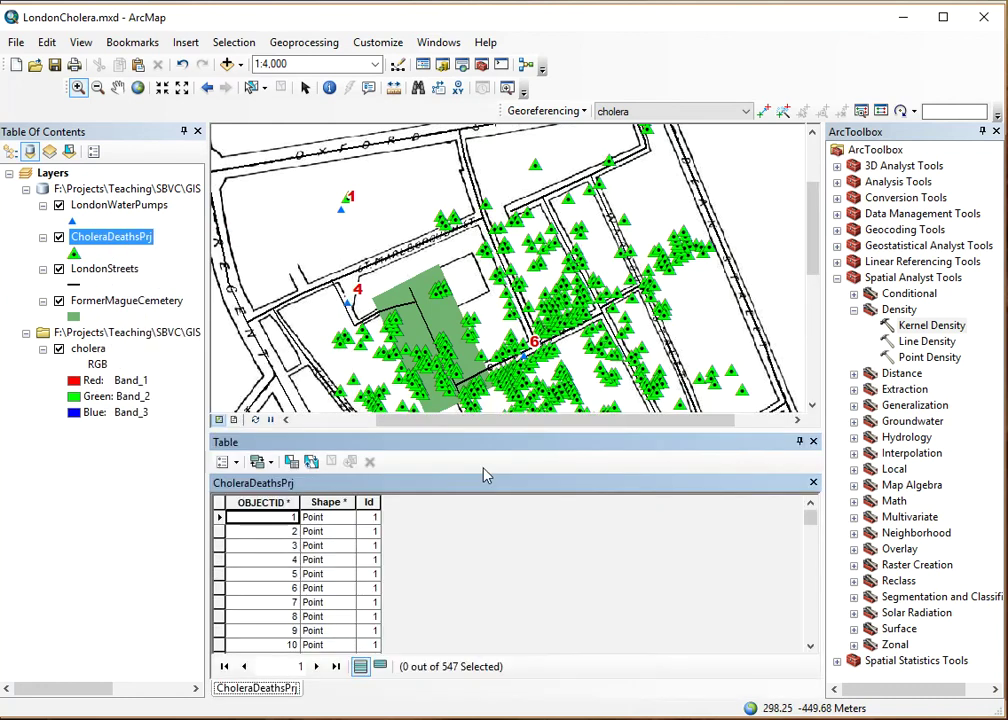
drag(810, 519, 812, 628)
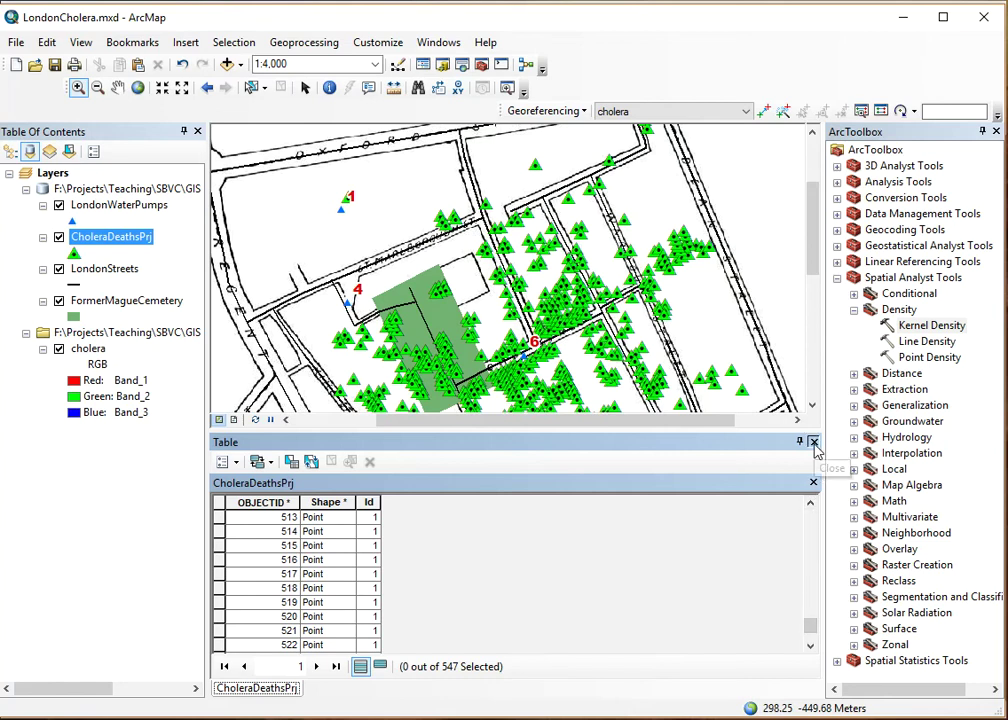
click(813, 482)
Step: Try to run Point Density on CholeraDeathsPrj with the default output raster, circular neighborhood and other settings
scroll(559, 425, up, 2)
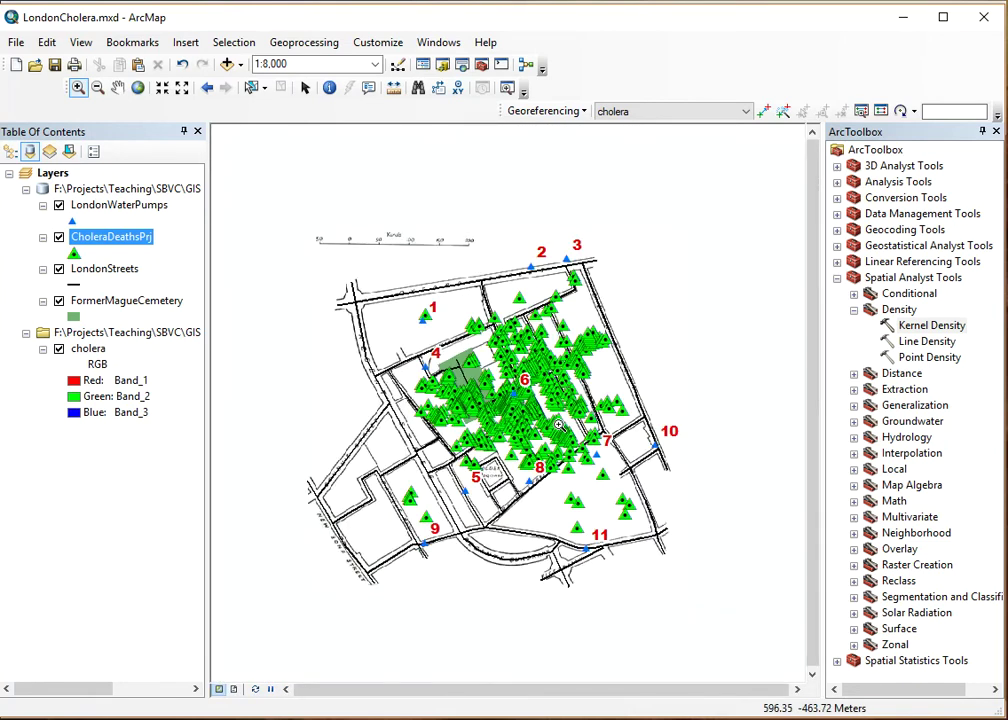
double_click(918, 360)
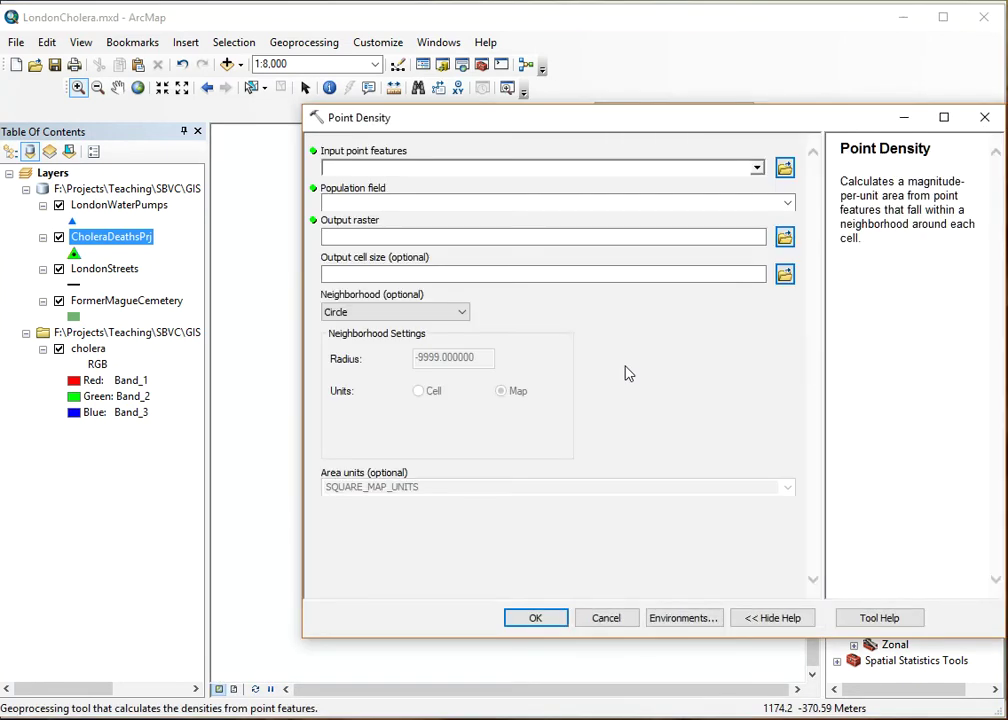
click(757, 168)
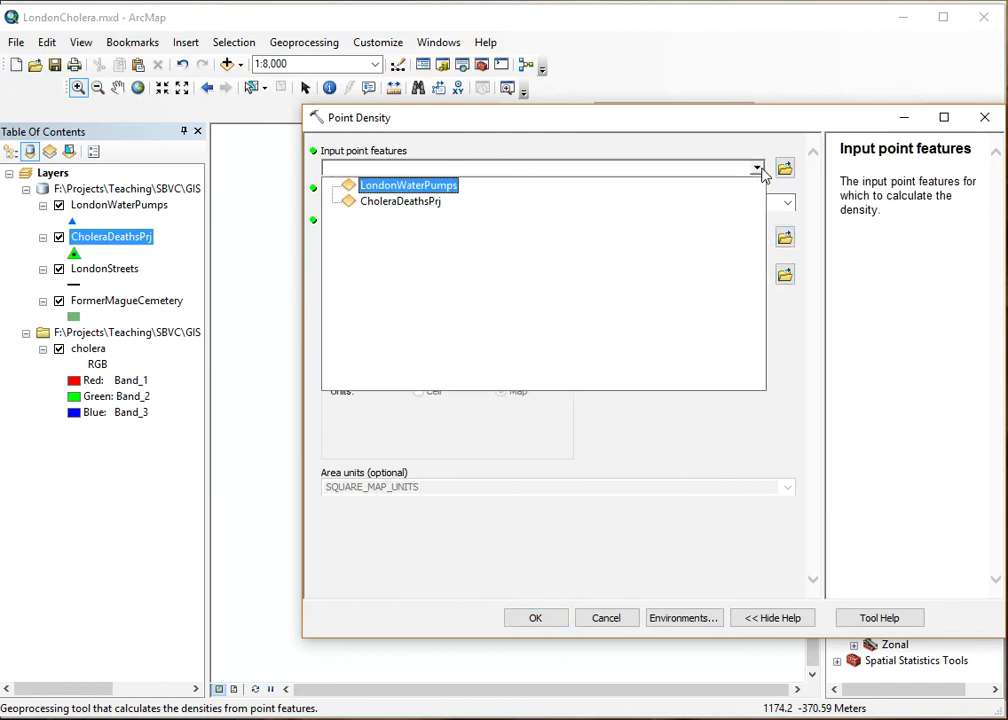
click(410, 203)
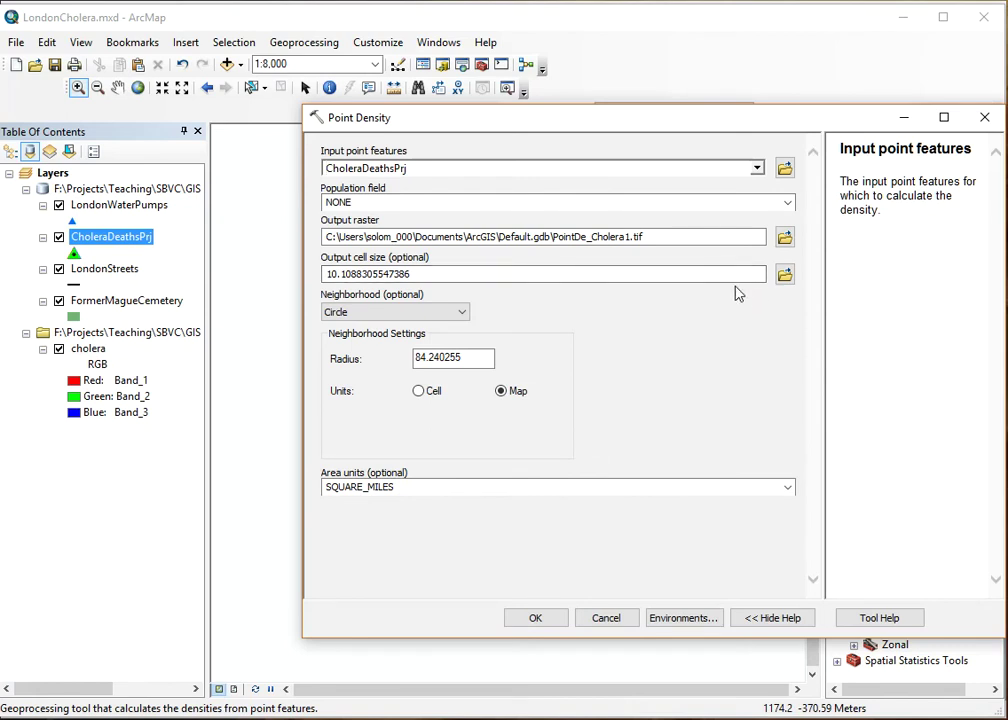
click(545, 620)
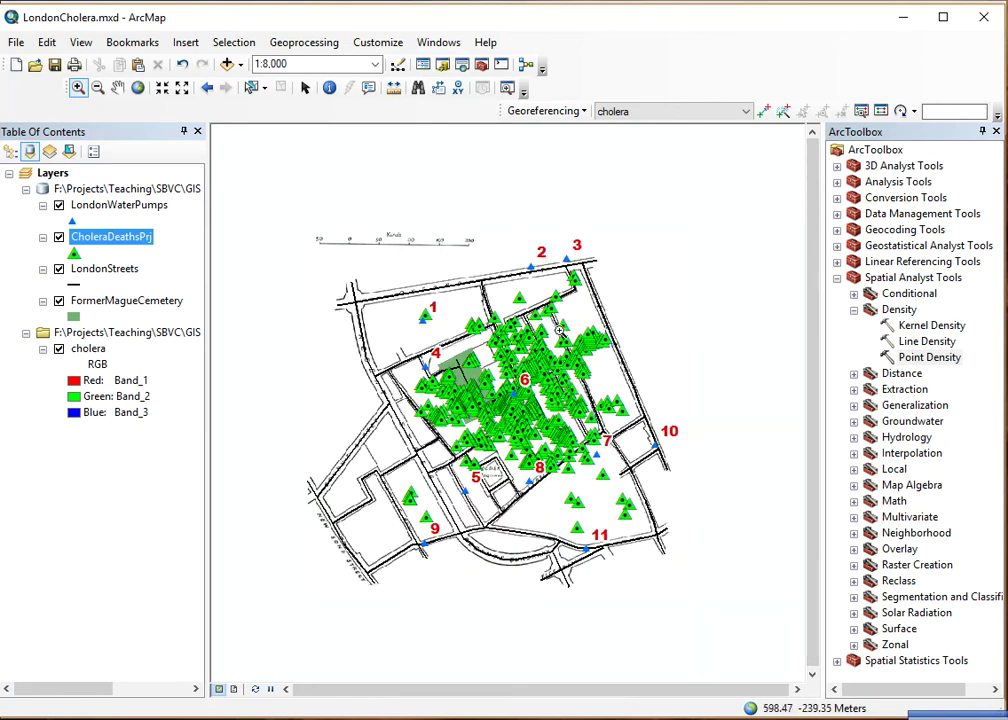
scroll(571, 413, up, 3)
scroll(571, 413, down, 5)
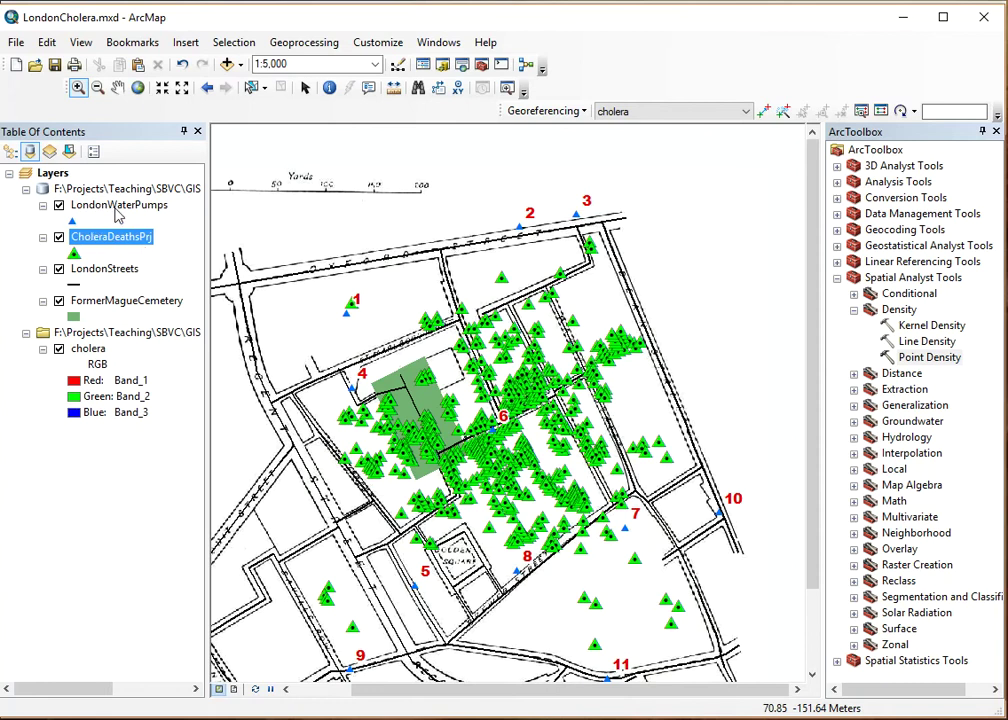
click(233, 42)
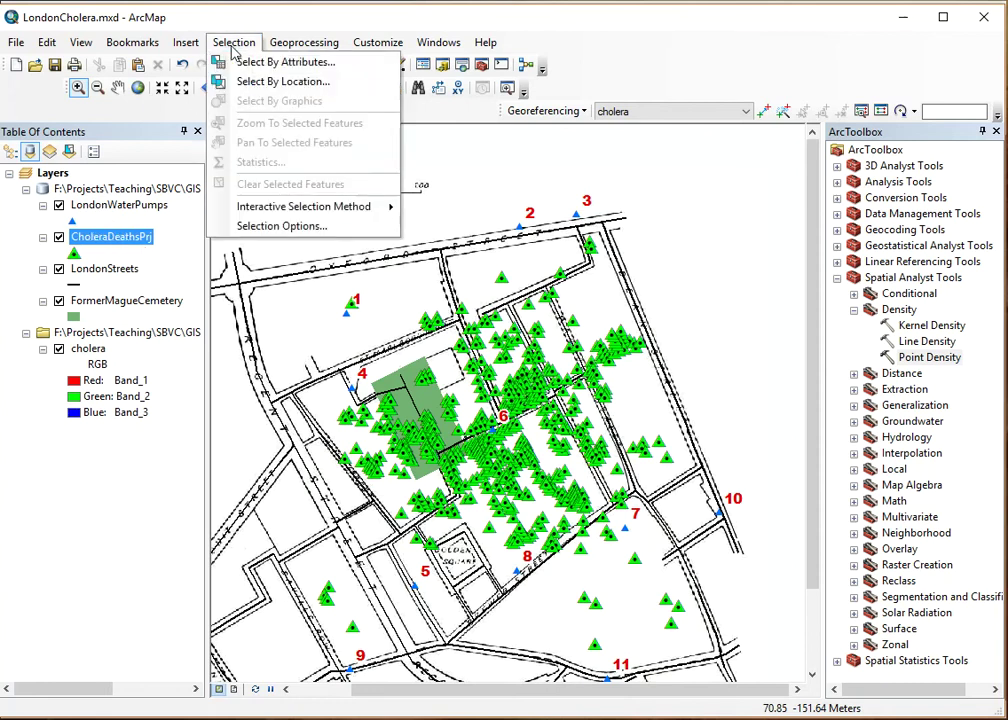
Step: Start a join on the CholeraDeathsPrj layer that uses data from another layer based on spatial location, with LondonWaterPumps as join layer
right_click(122, 242)
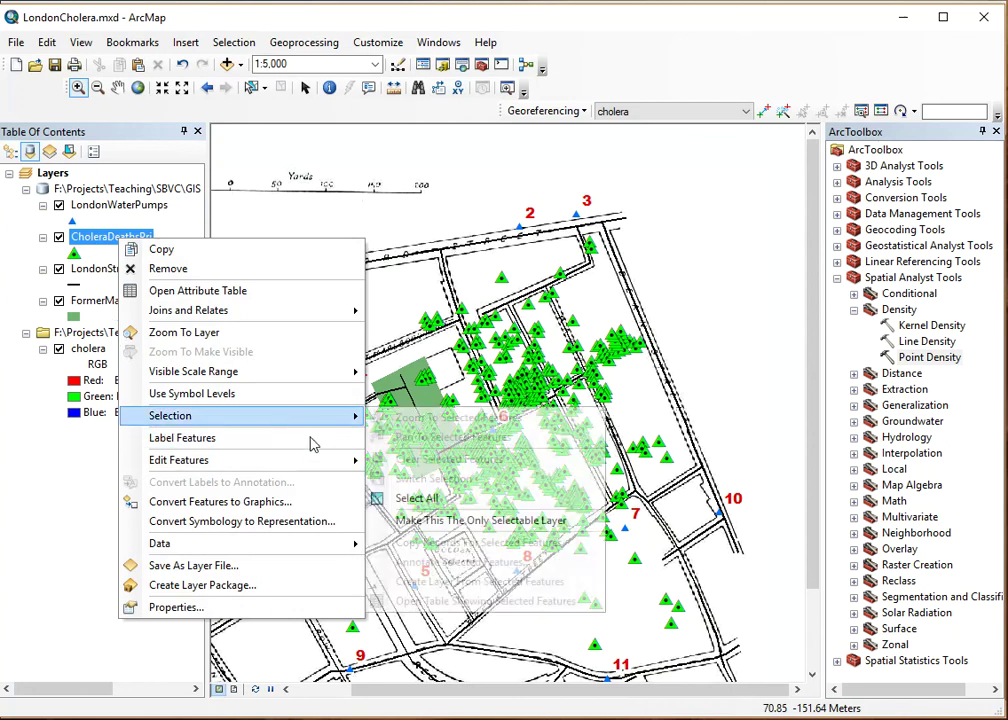
mouse_move(284, 423)
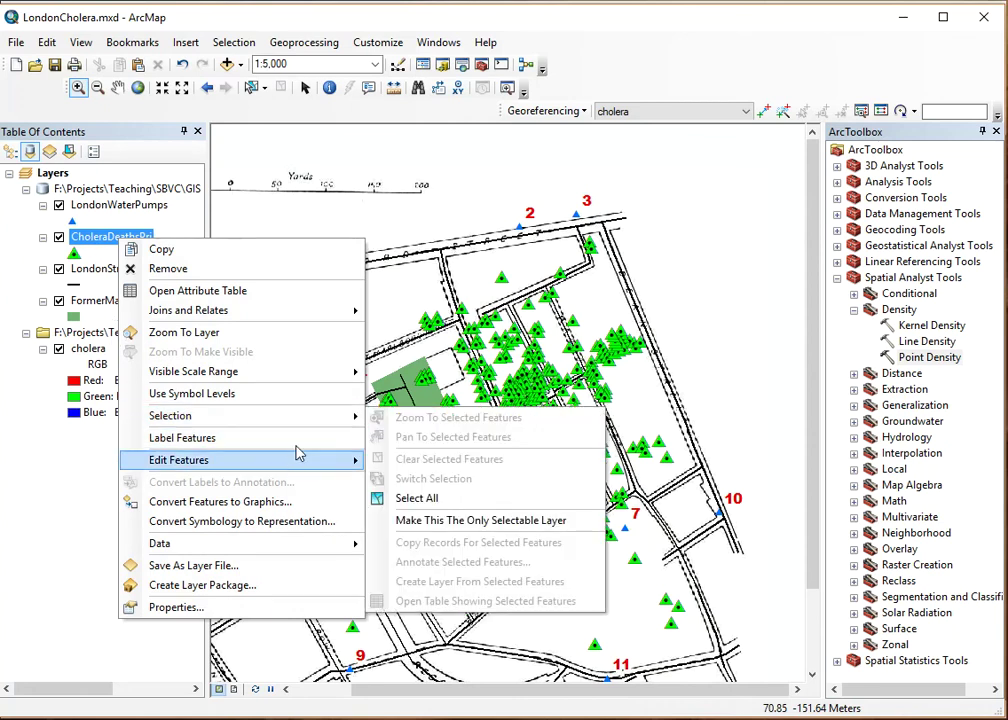
mouse_move(295, 462)
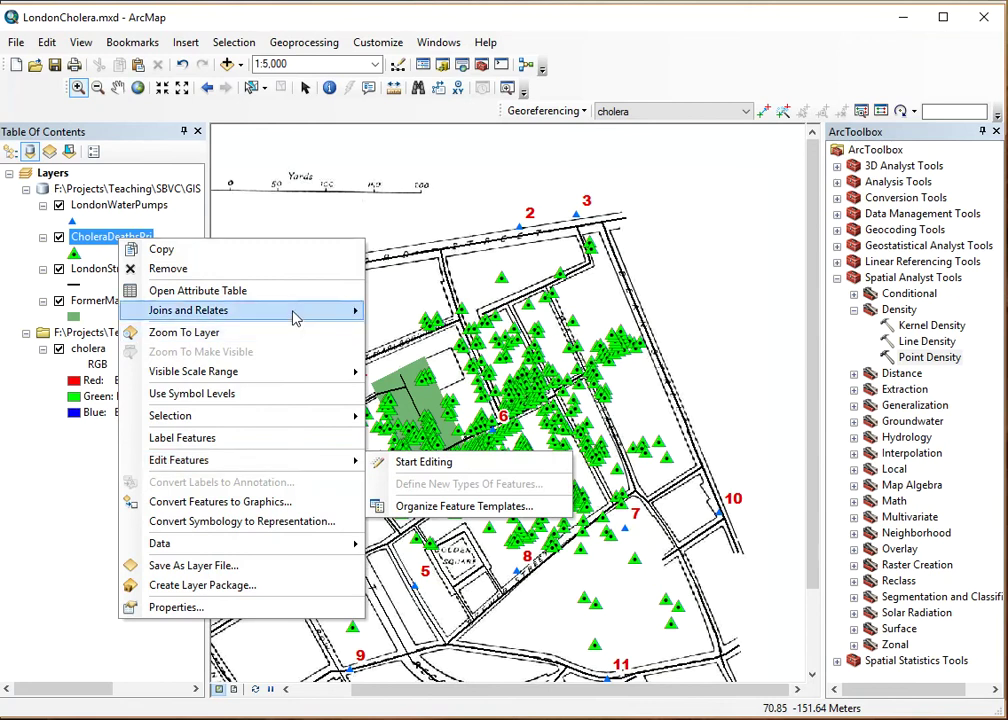
mouse_move(296, 312)
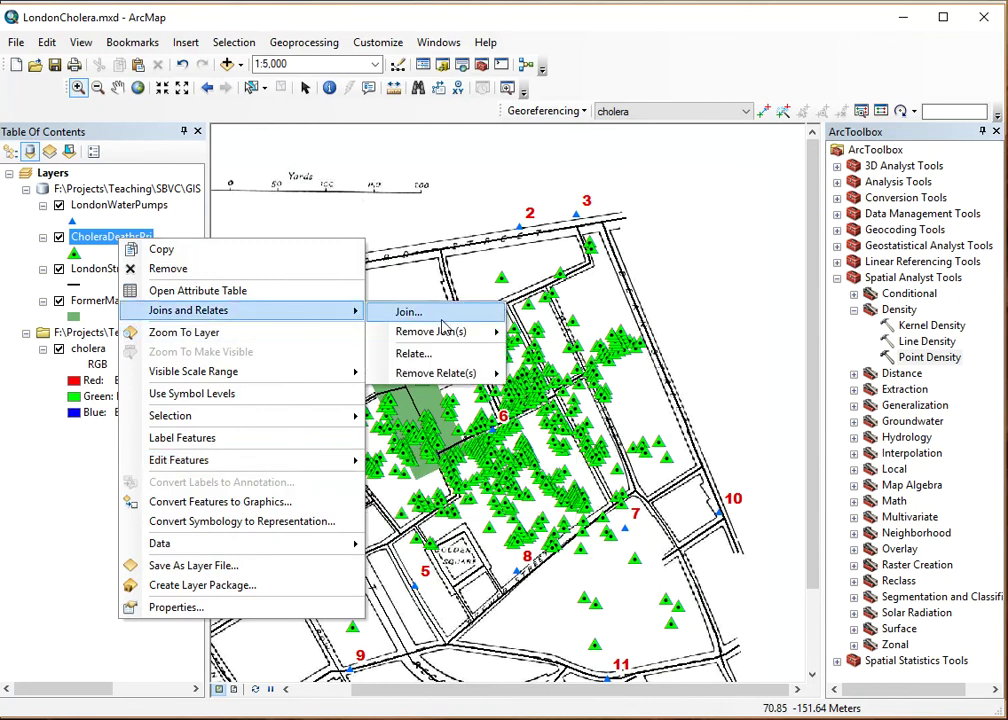
click(410, 312)
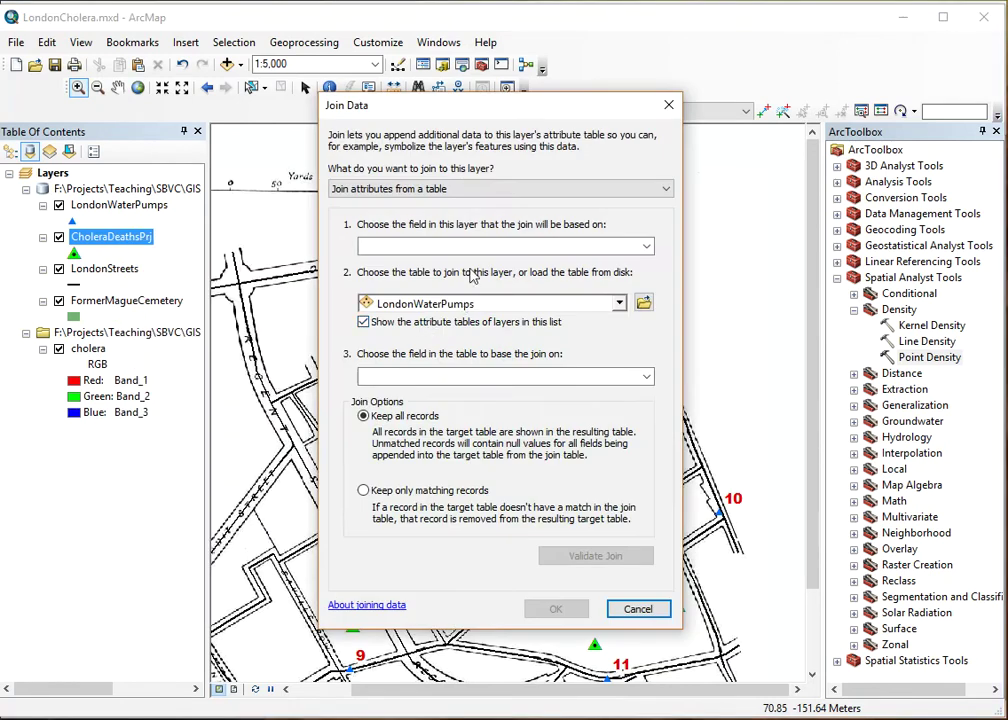
click(450, 189)
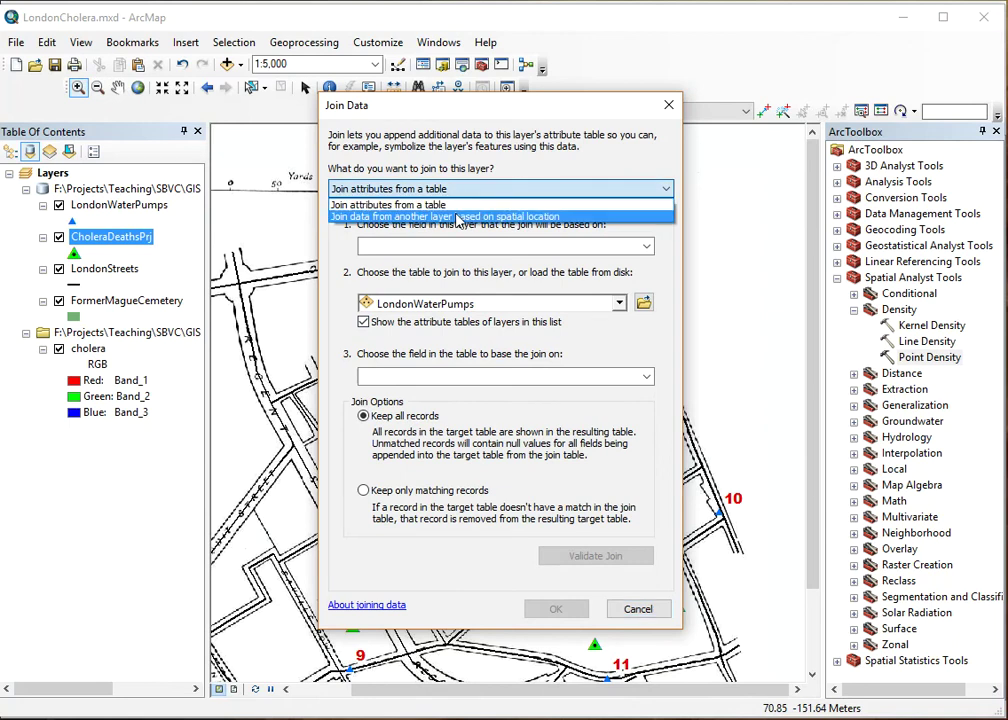
click(458, 218)
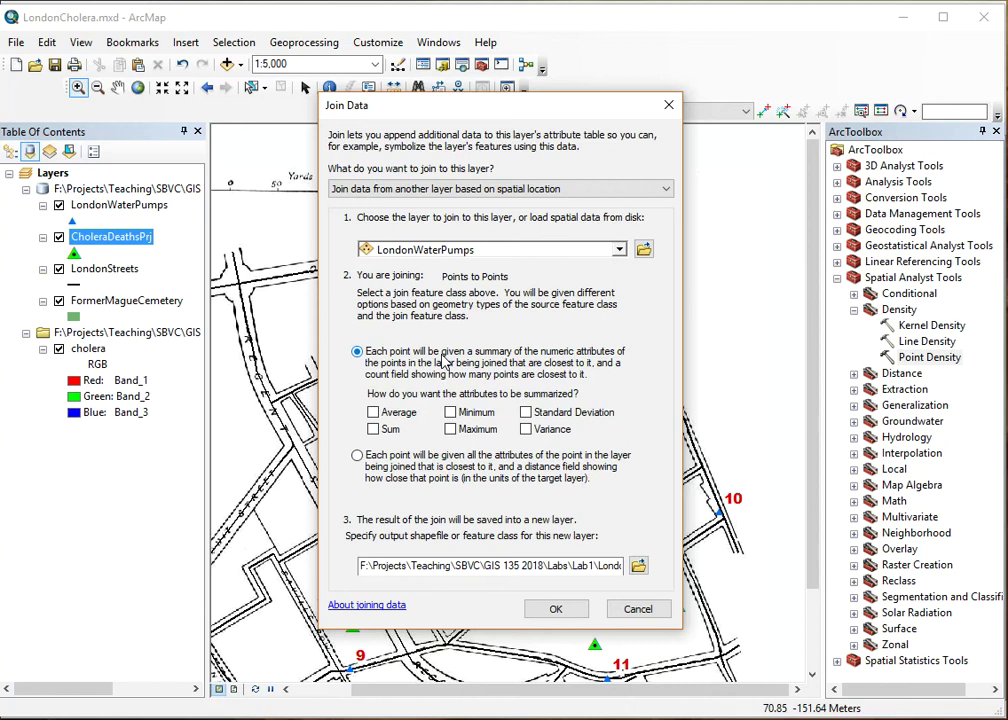
Step: Save the join output in London.gdb as SpatialJoin and run the spatial join of CholeraDeathsPrj with LondonWaterPumps
drag(573, 110, 806, 110)
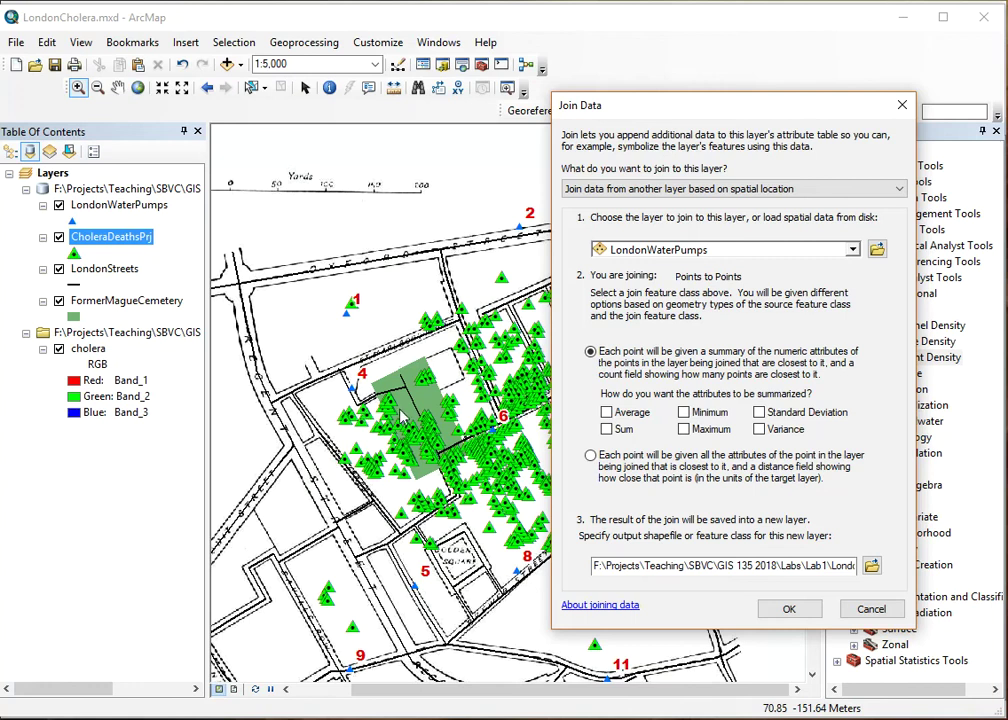
click(872, 567)
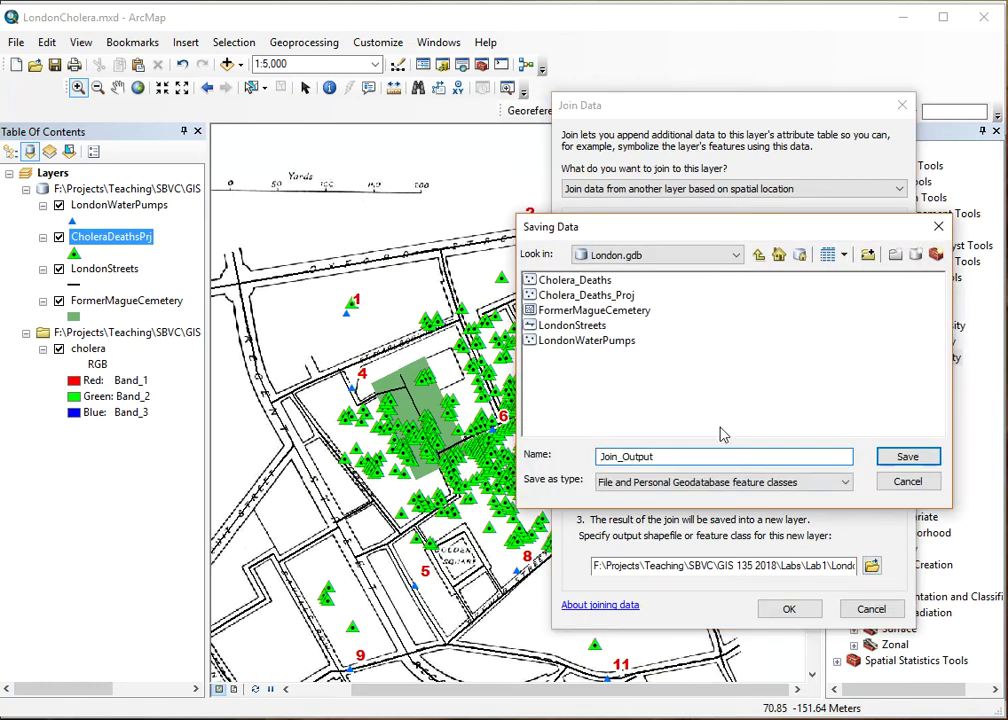
drag(675, 458, 578, 455)
text(SpatialJoin)
click(930, 456)
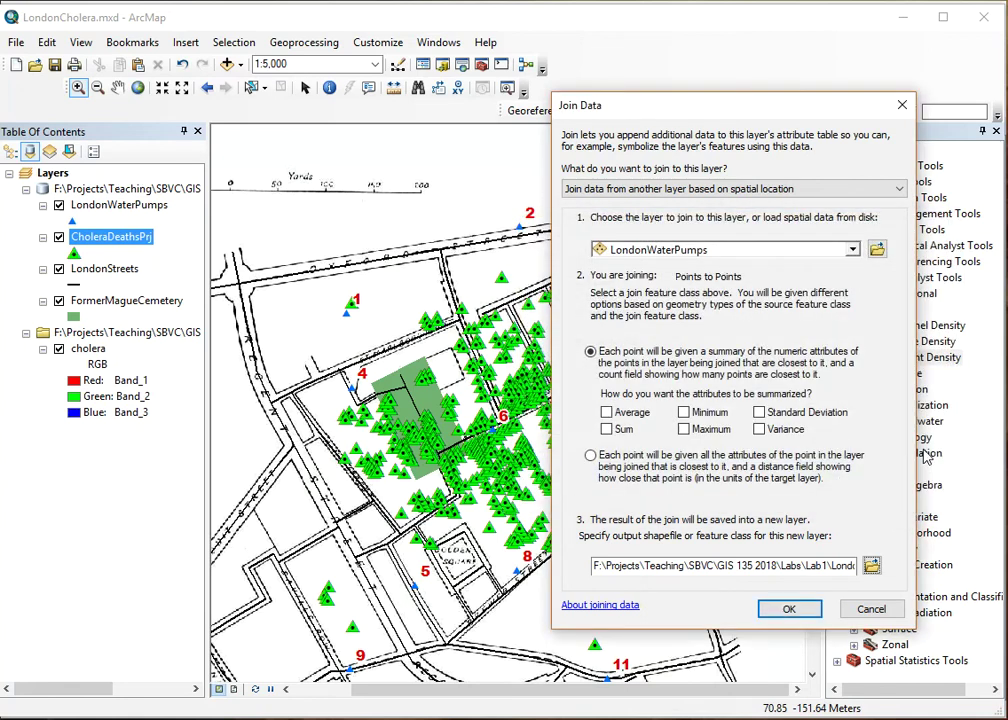
click(789, 609)
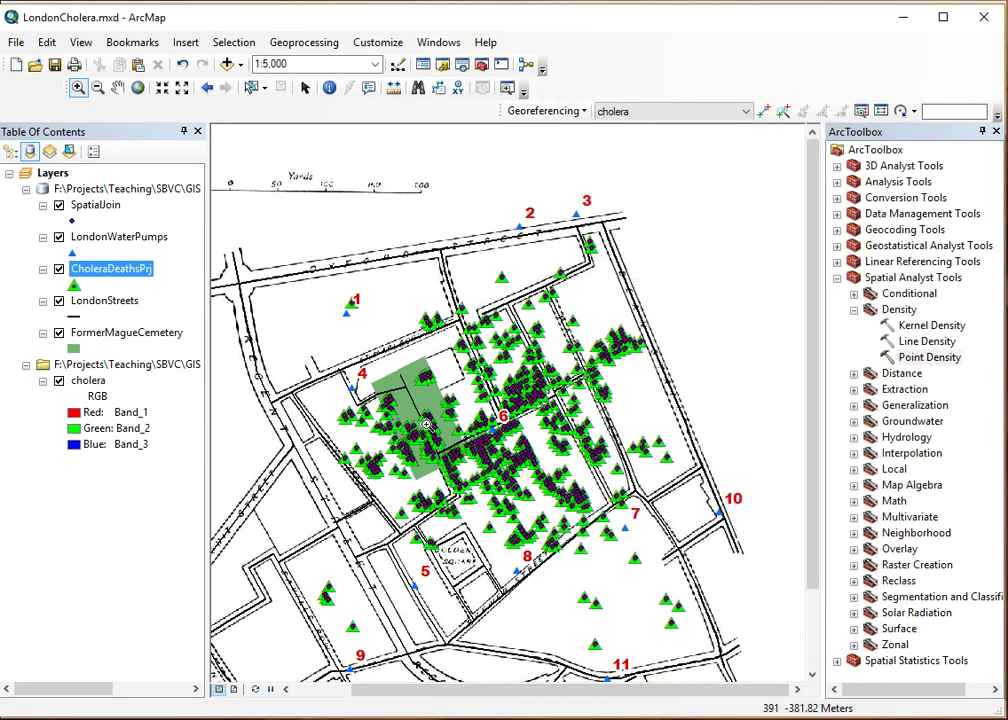
Step: Examine the records and Id values in the SpatialJoin attribute table, close the table and hide the SpatialJoin layer
click(88, 205)
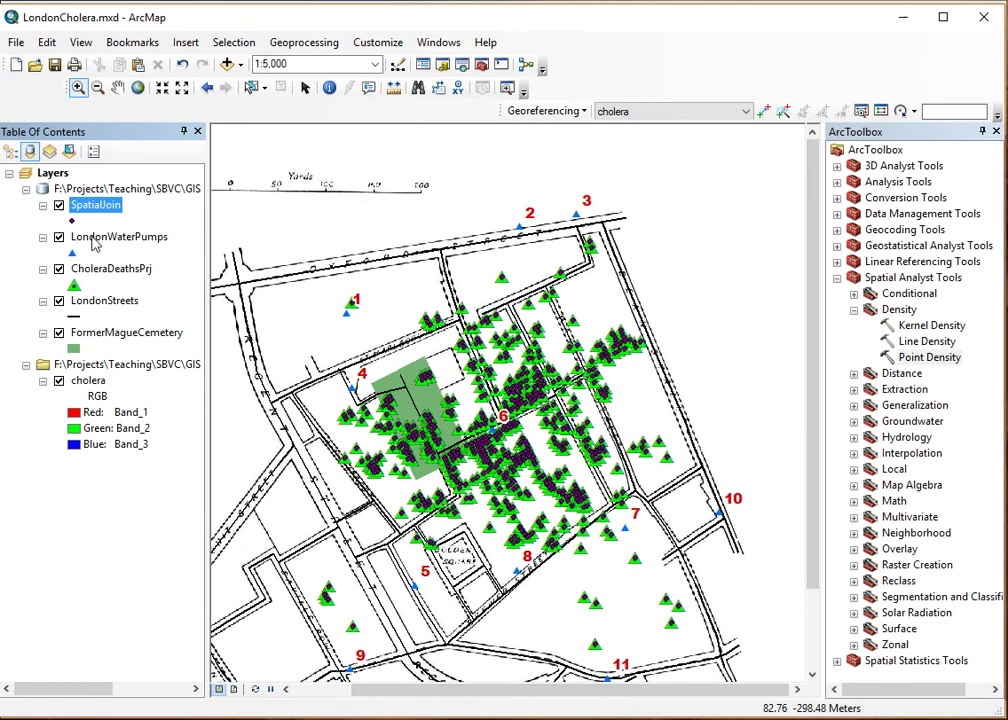
right_click(95, 214)
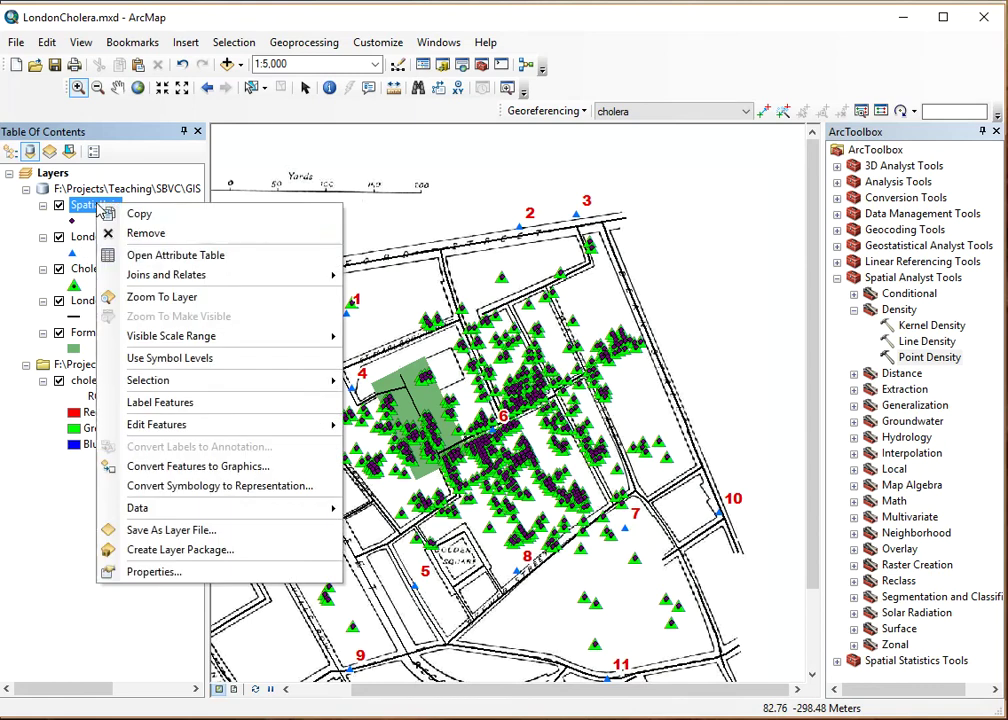
click(130, 254)
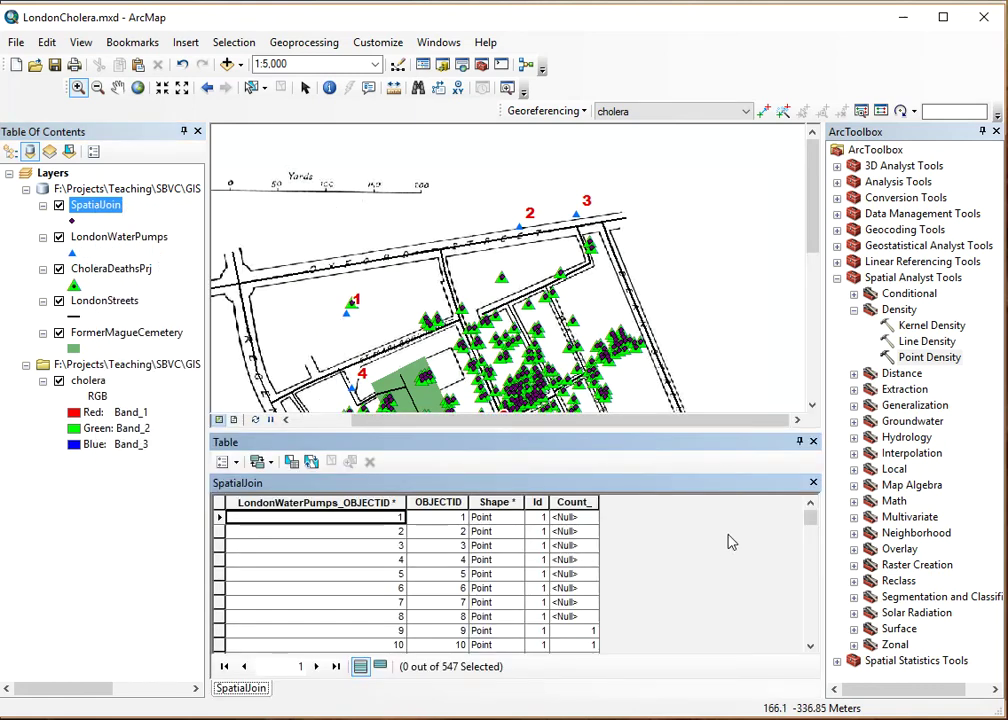
drag(813, 517, 814, 597)
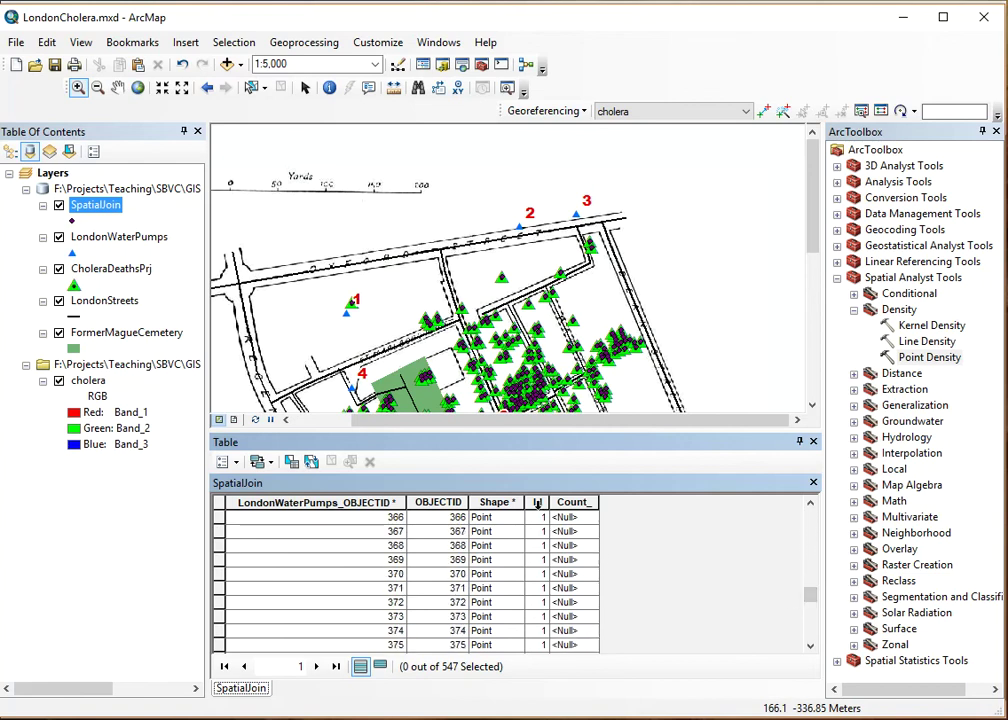
click(537, 504)
drag(810, 592, 811, 666)
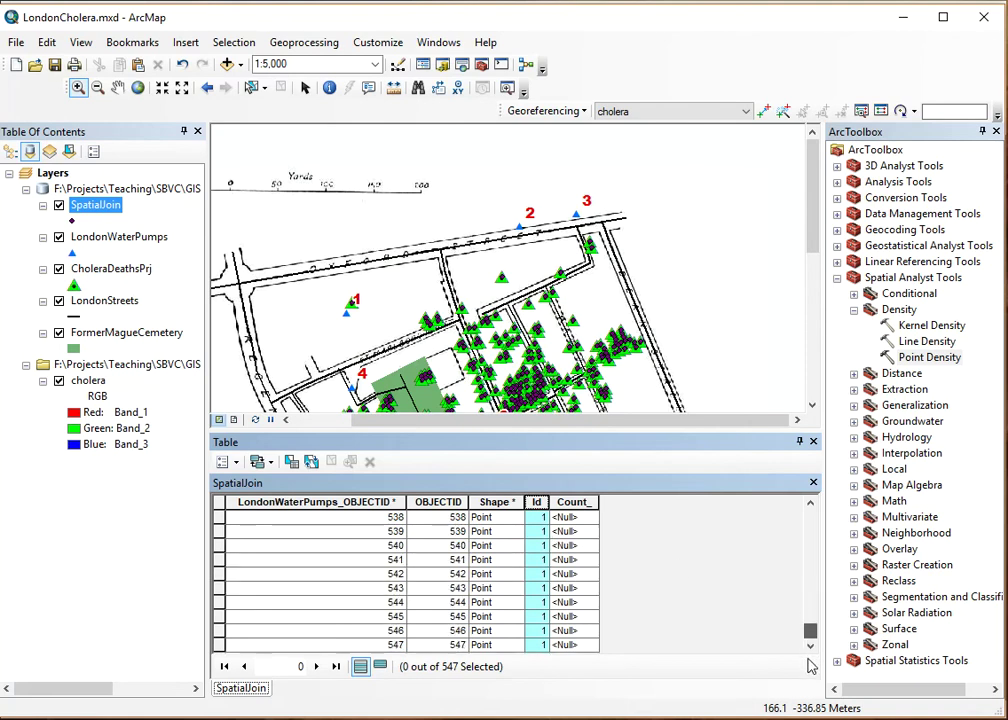
scroll(684, 531, up, 16)
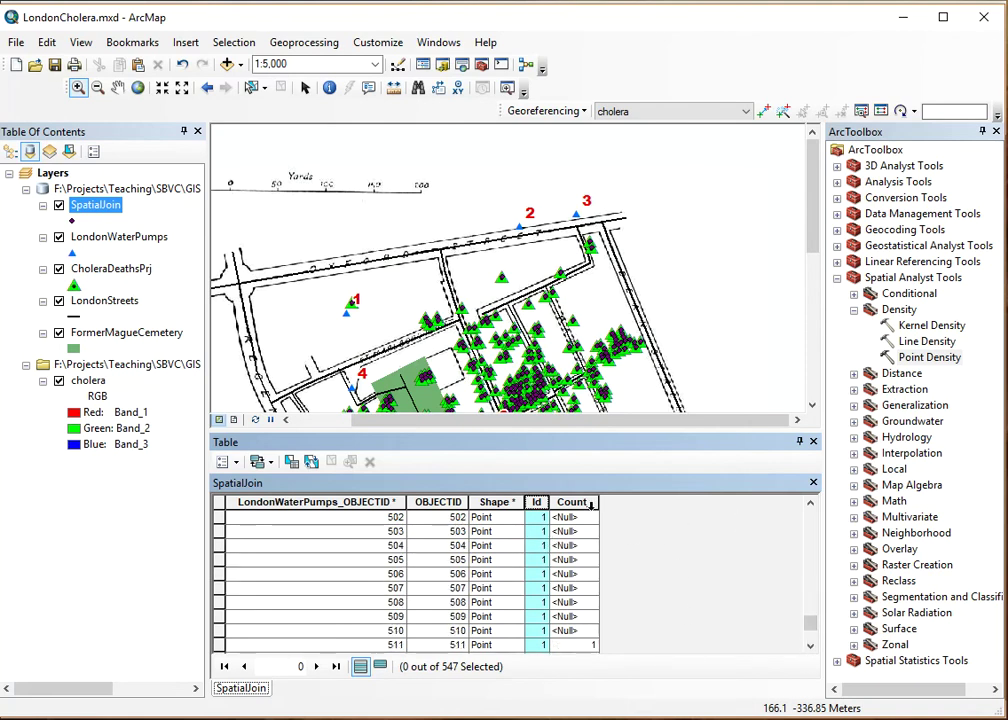
click(813, 441)
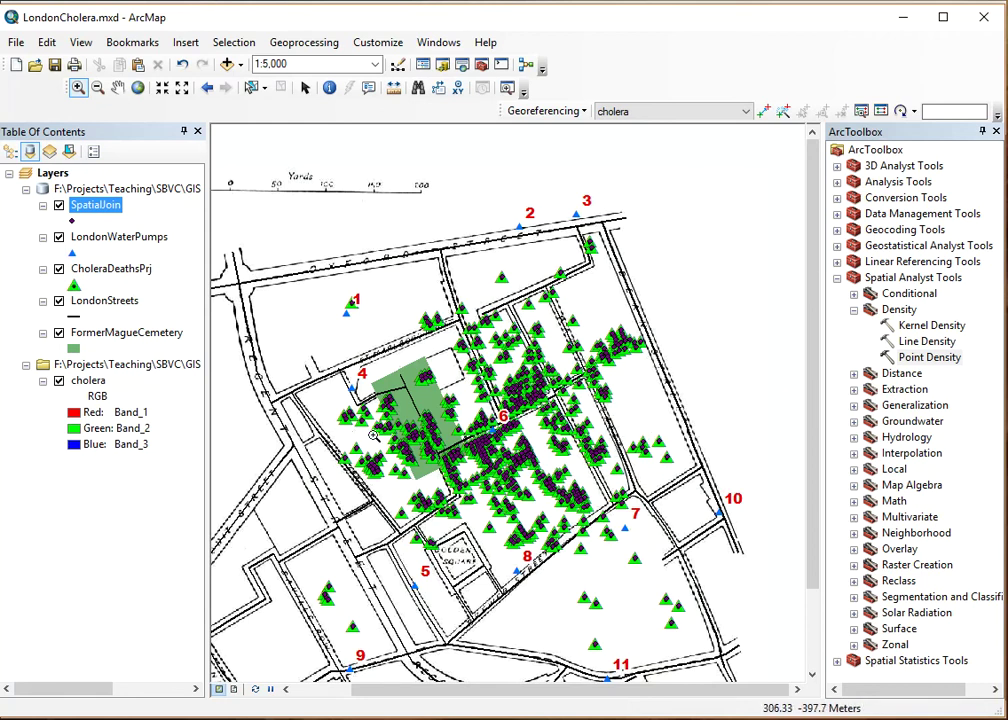
click(59, 206)
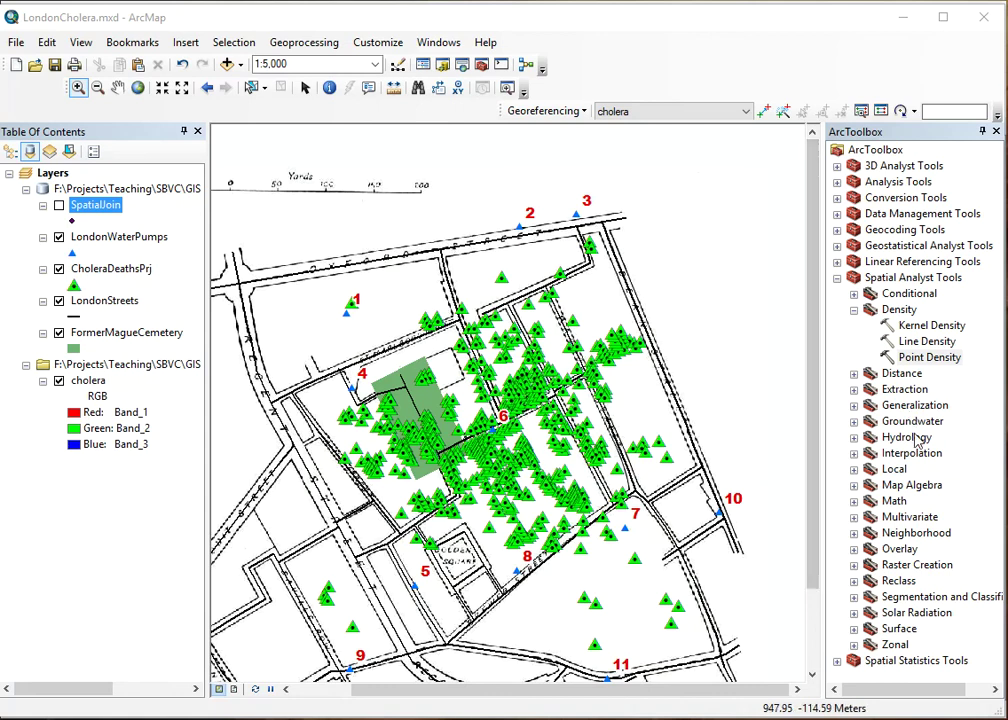
click(837, 278)
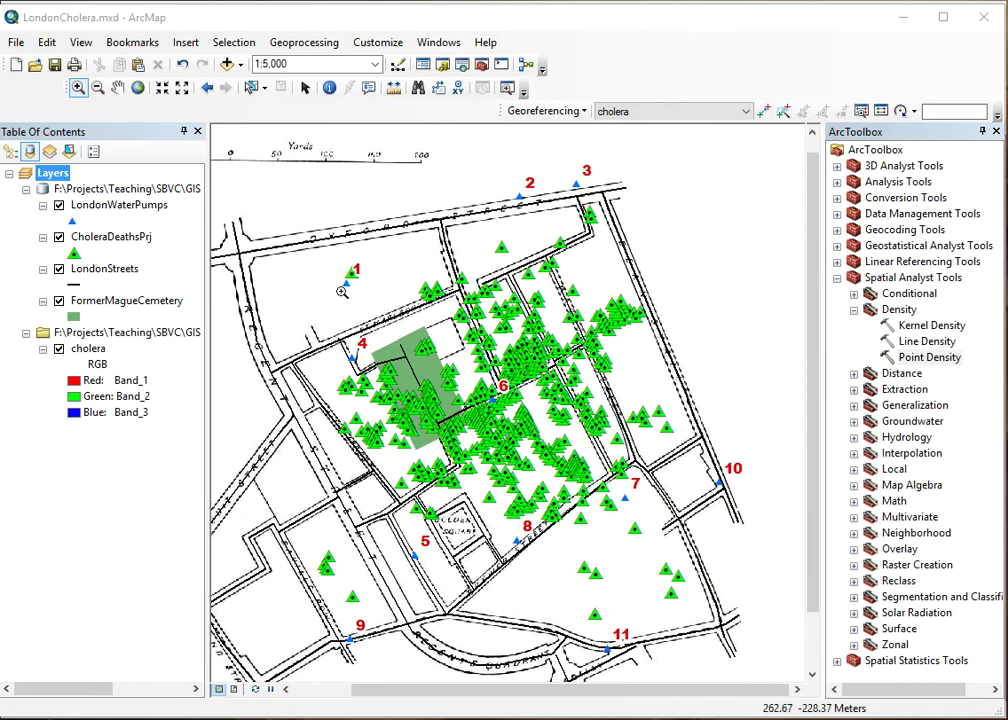
Step: Start a join on the LondonWaterPumps layer based on spatial location, with CholeraDeathsPrj as the join layer
click(132, 207)
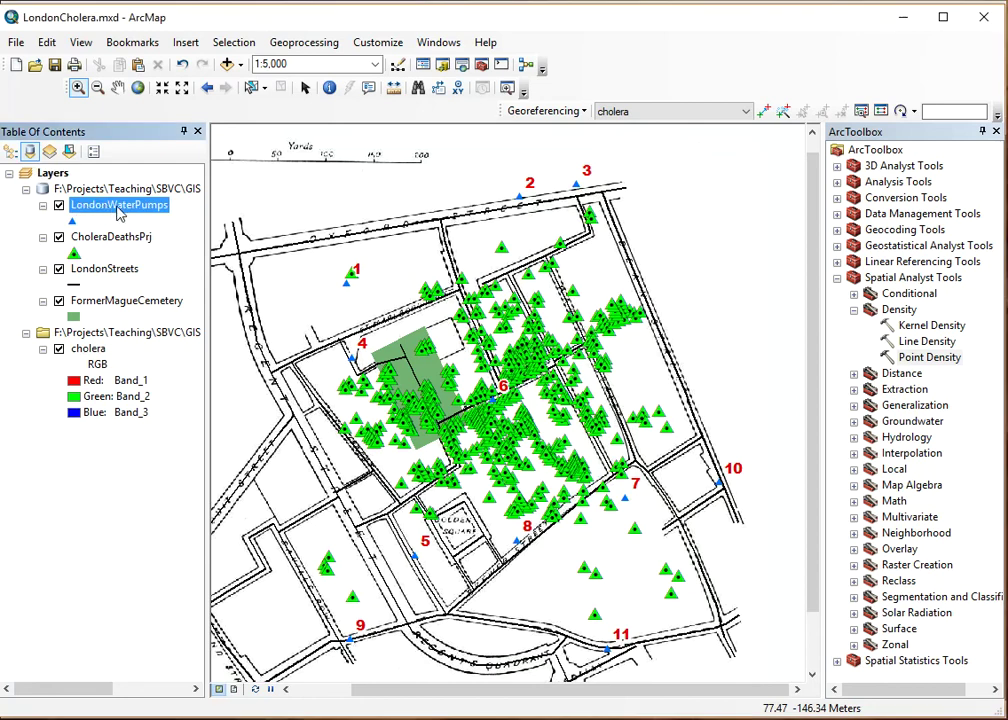
right_click(119, 210)
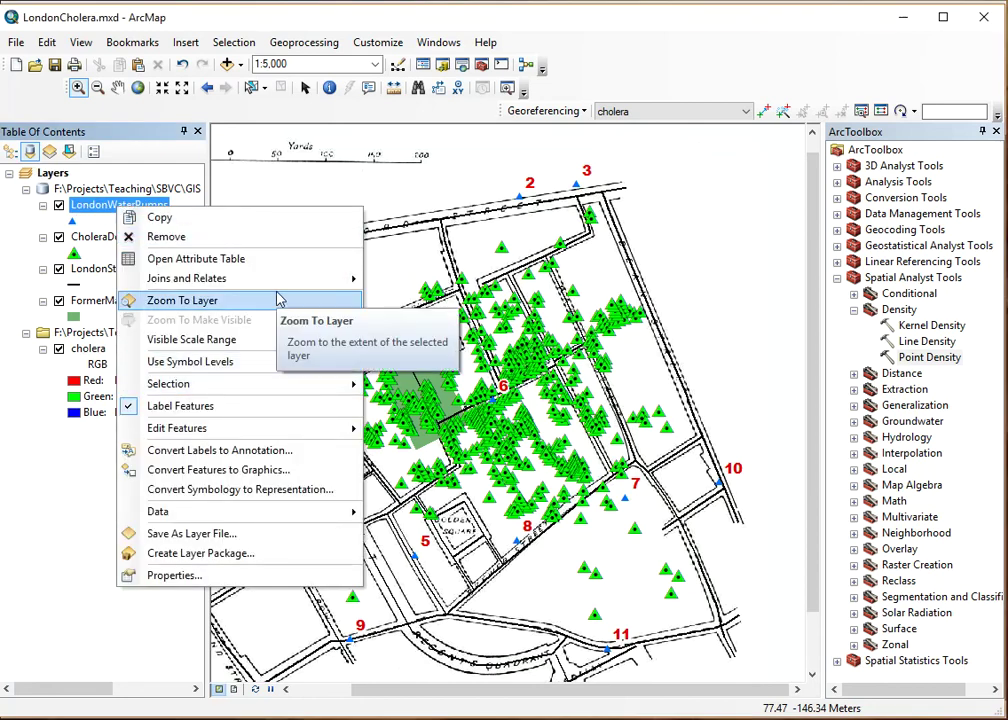
mouse_move(240, 279)
click(430, 282)
click(455, 190)
click(600, 188)
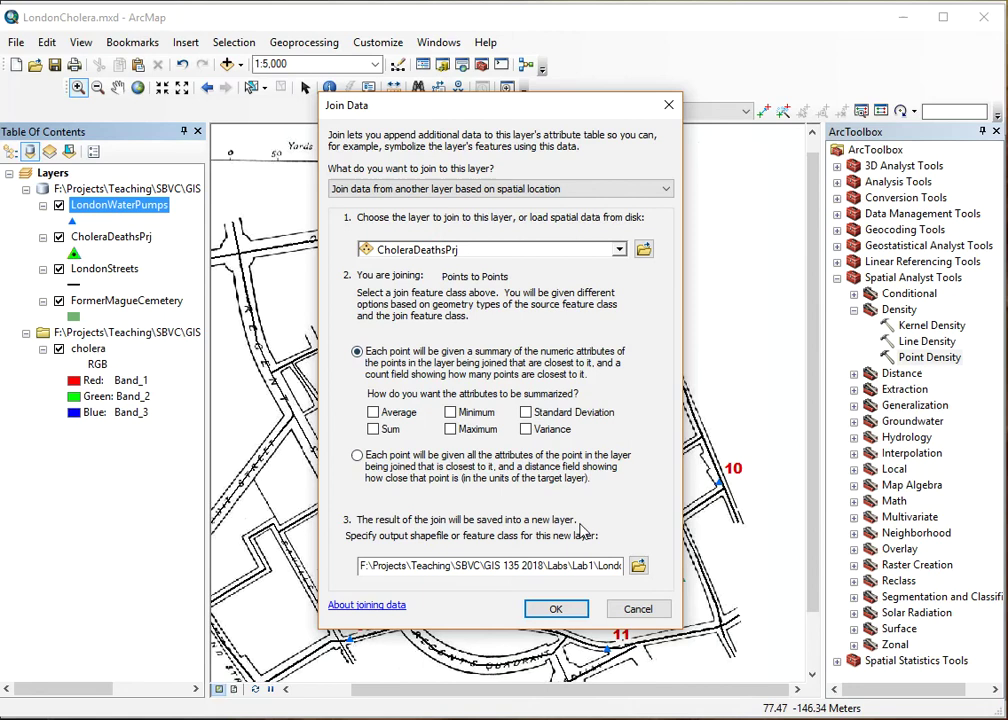
Step: Name the join output Spatial_Spatial in London.gdb and run the join with the closest-point summary option
click(638, 567)
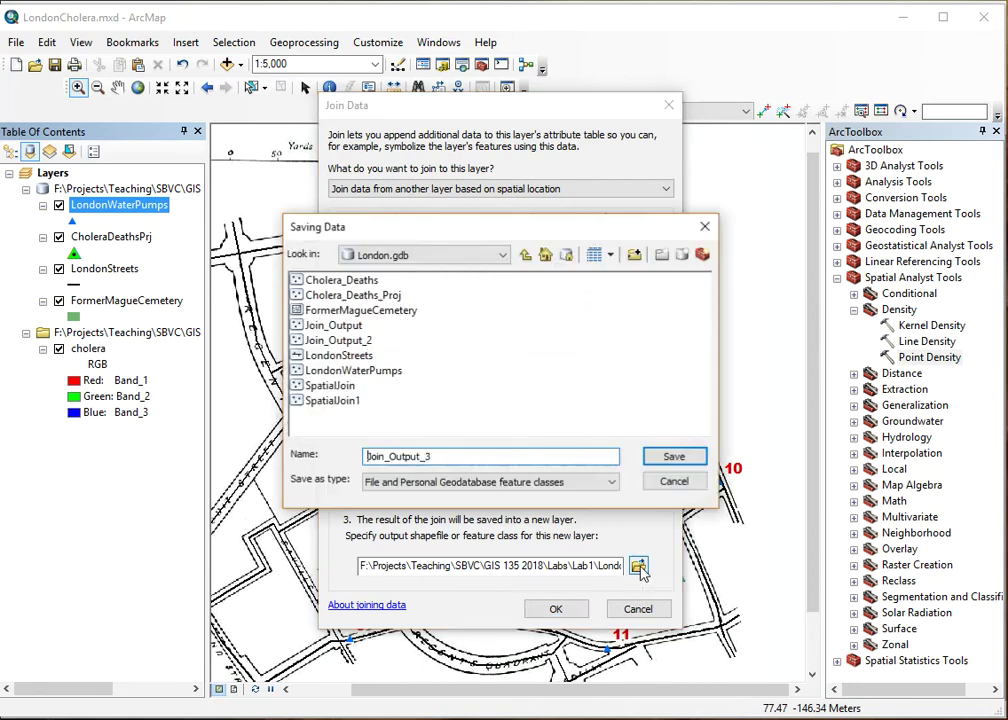
click(328, 390)
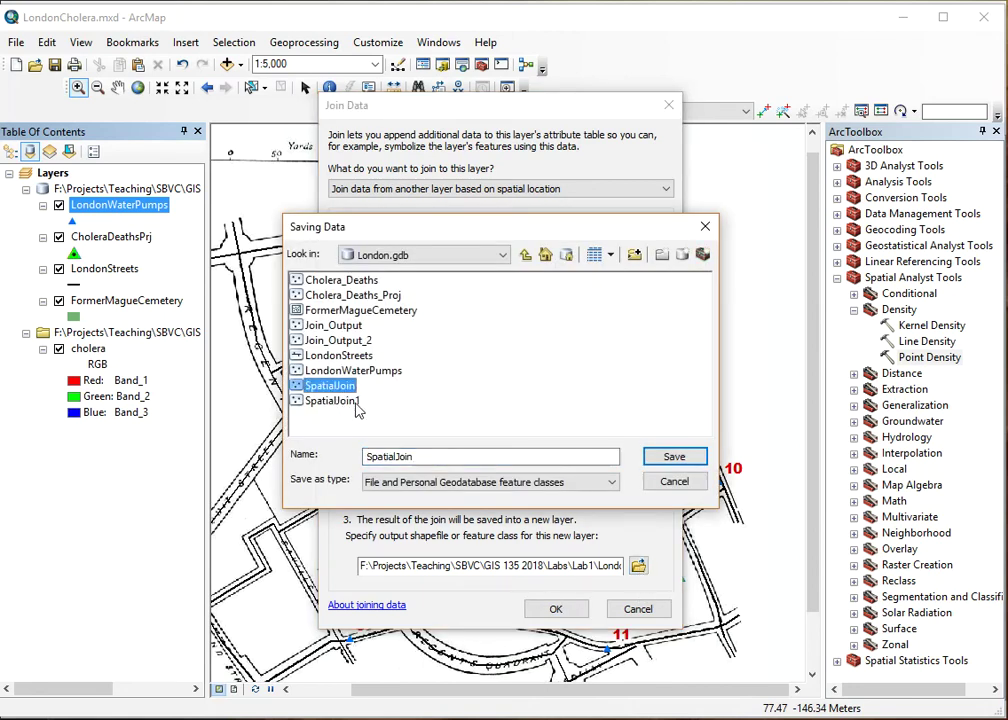
click(418, 455)
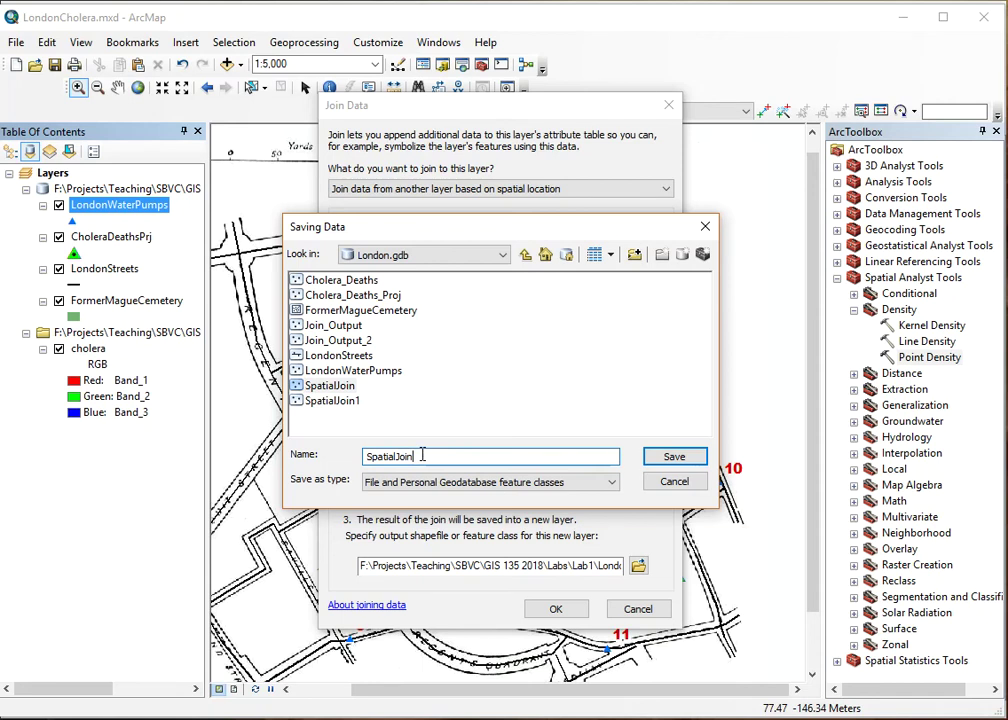
text(_Spatial)
click(676, 457)
click(556, 608)
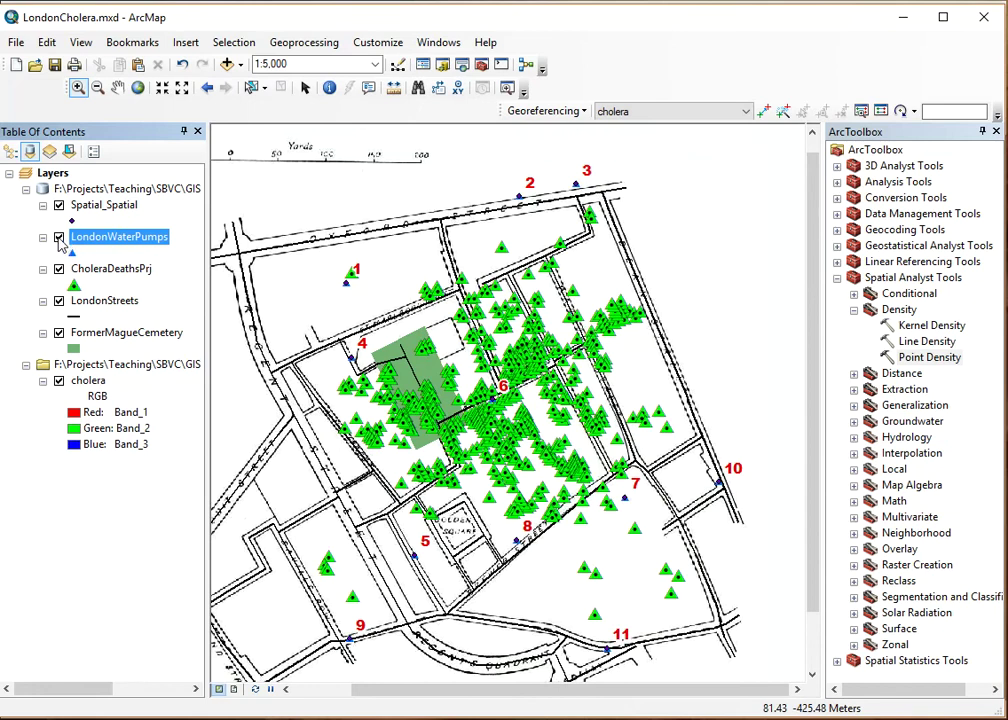
Step: Hide the CholeraDeathsPrj and LondonWaterPumps layers and open the attribute table of Spatial_Spatial
click(59, 270)
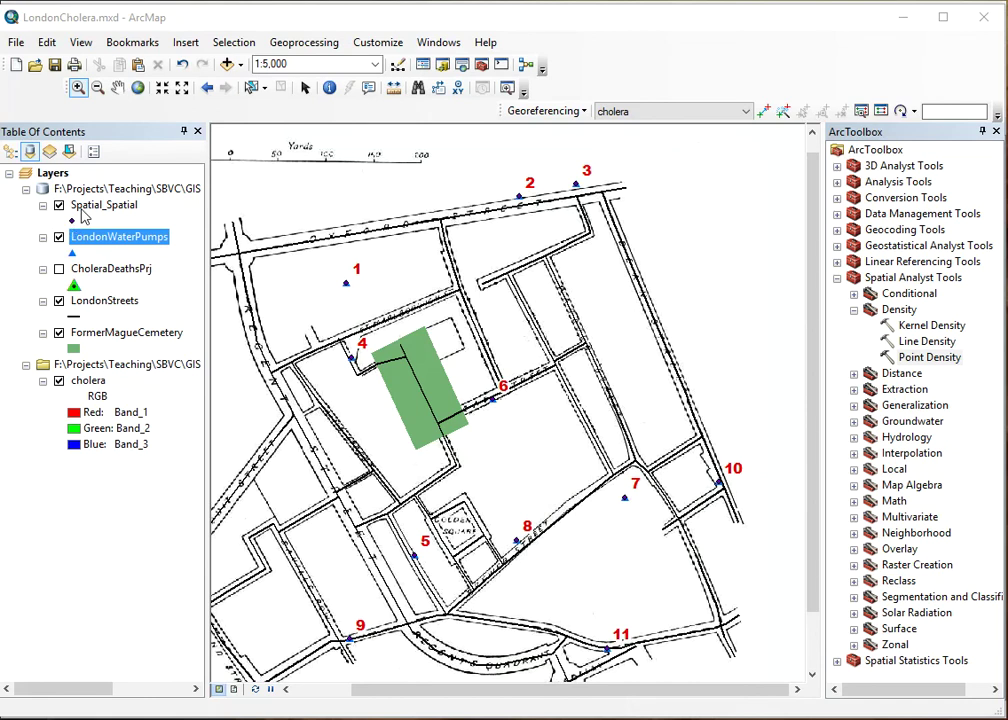
click(59, 238)
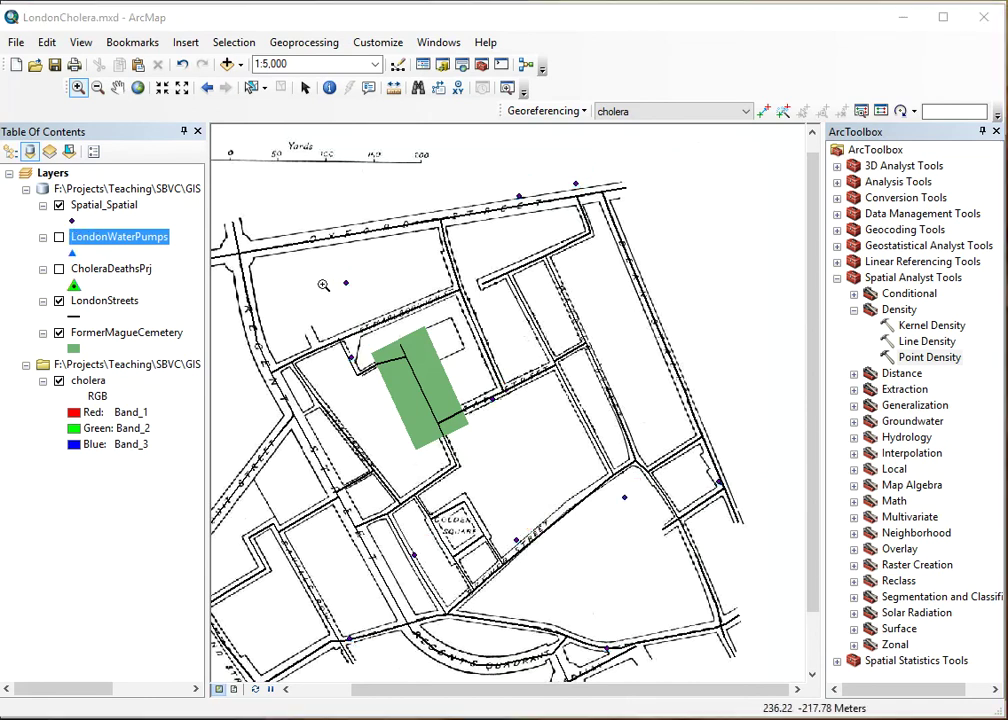
right_click(105, 206)
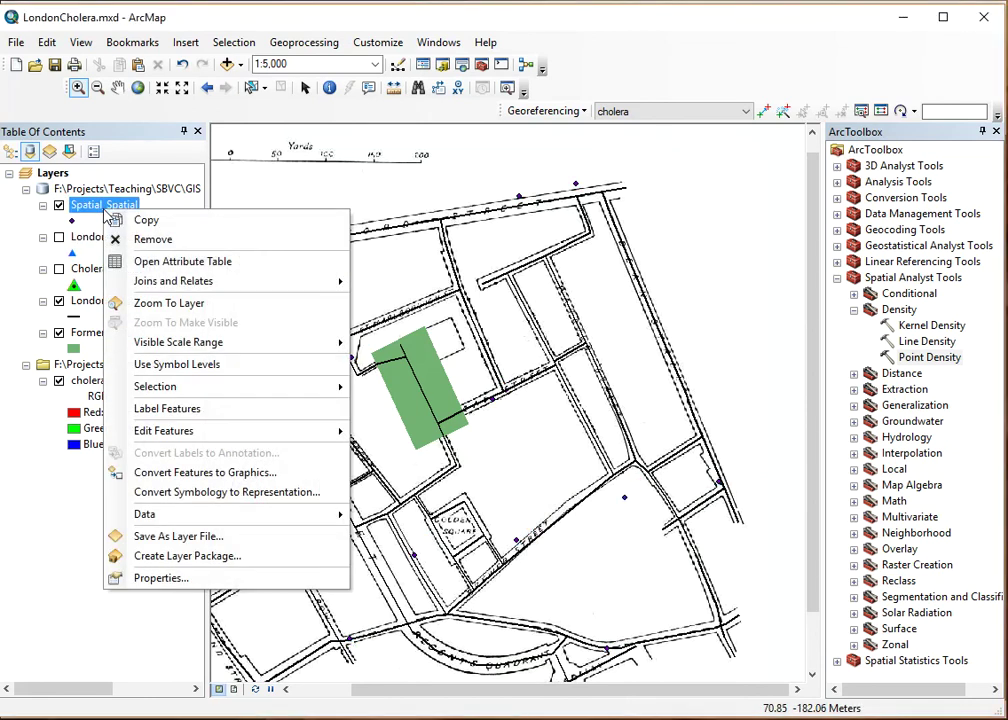
click(190, 261)
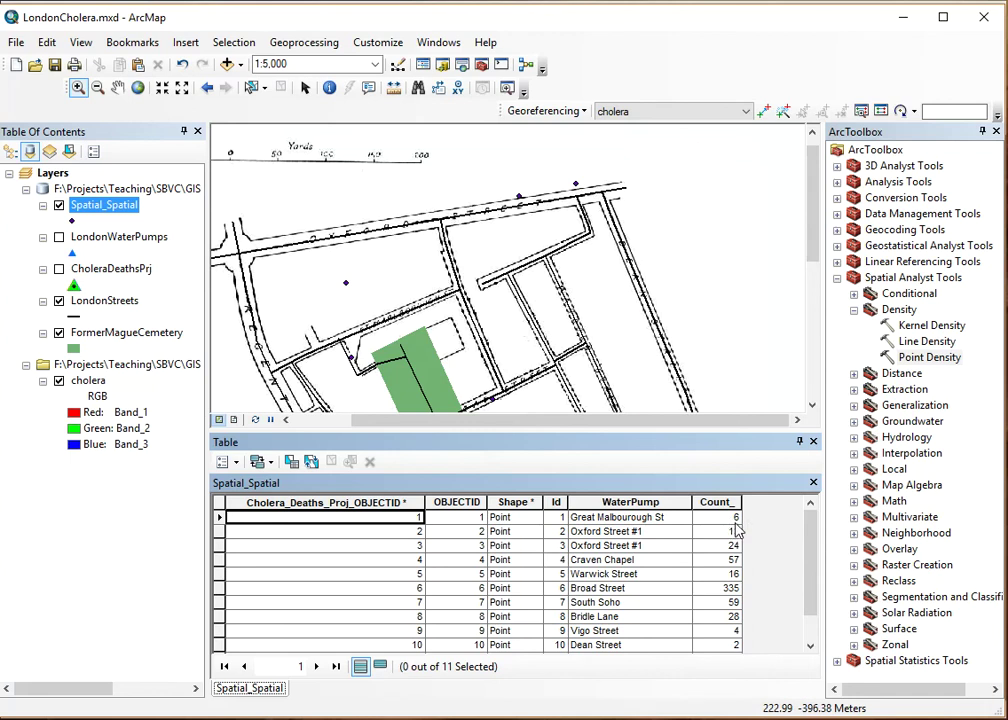
Step: Change the Spatial_Spatial point symbol to Triangle 3 in magenta
click(72, 221)
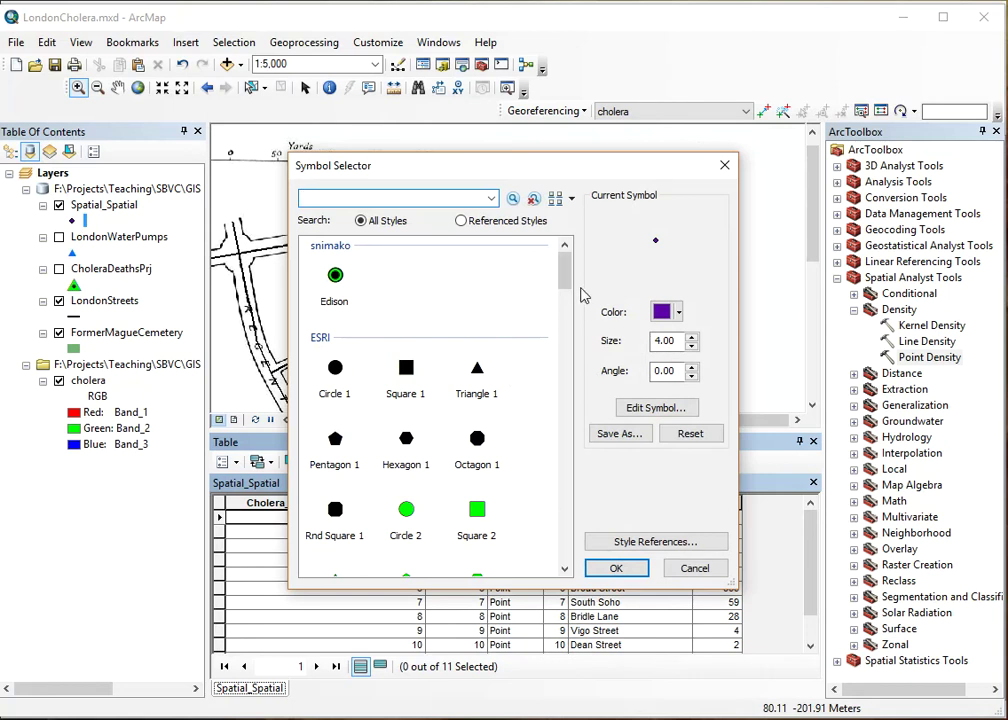
scroll(445, 235, down, 5)
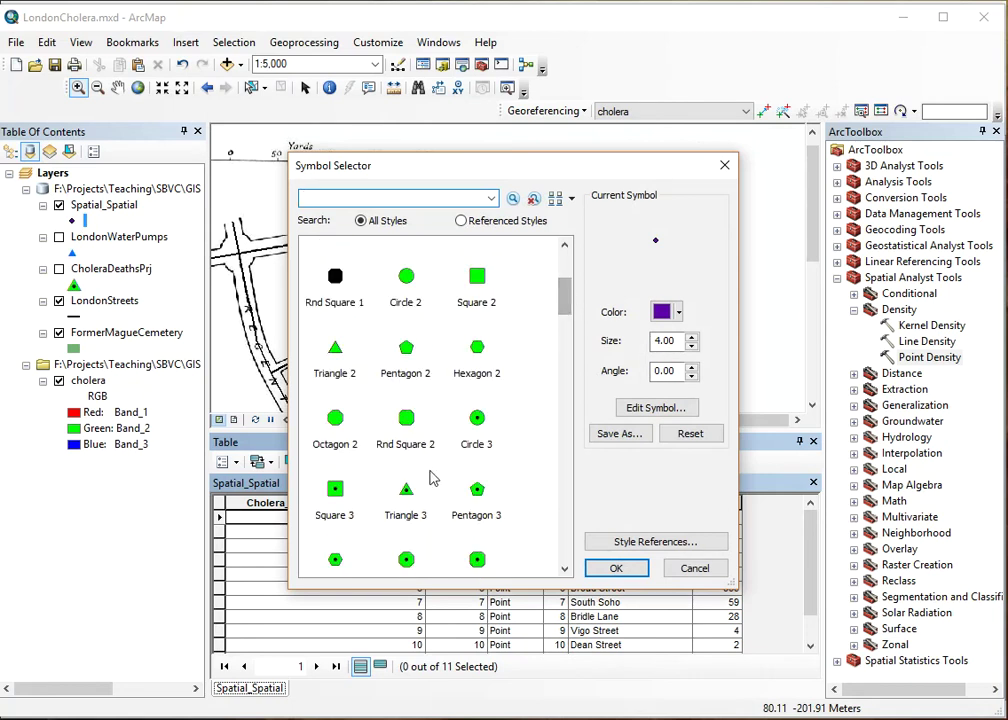
click(406, 490)
click(678, 313)
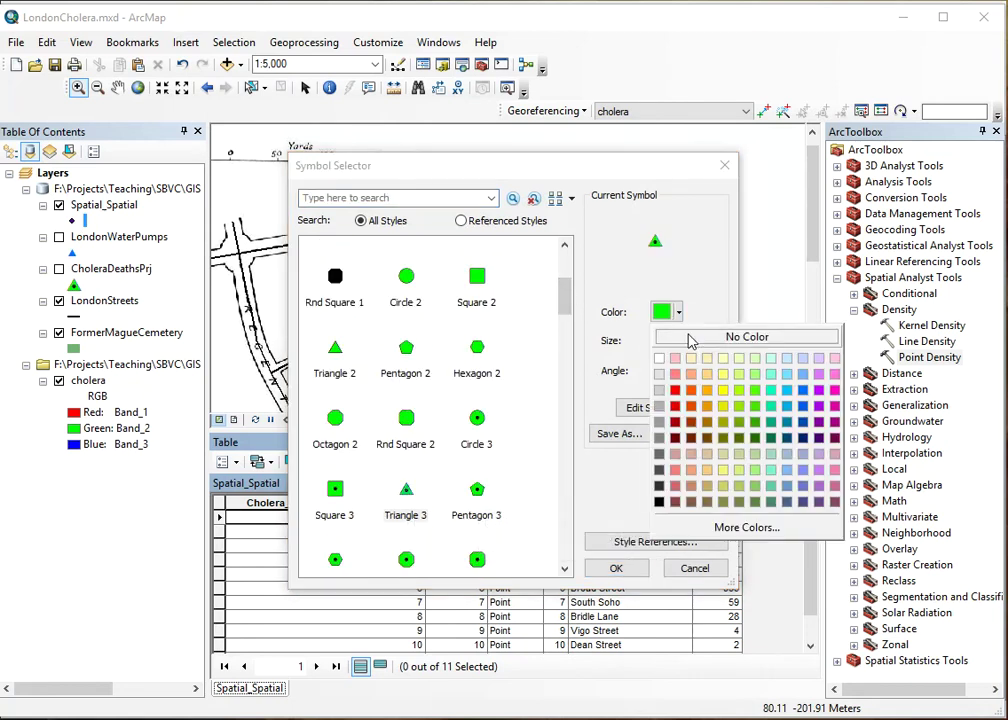
click(834, 389)
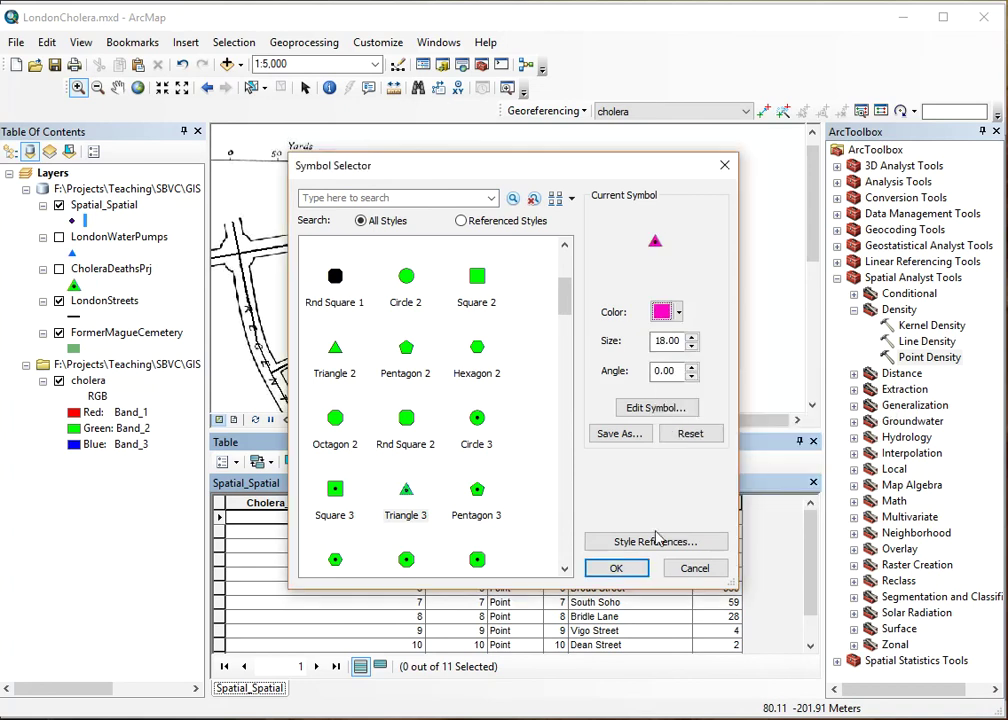
click(614, 568)
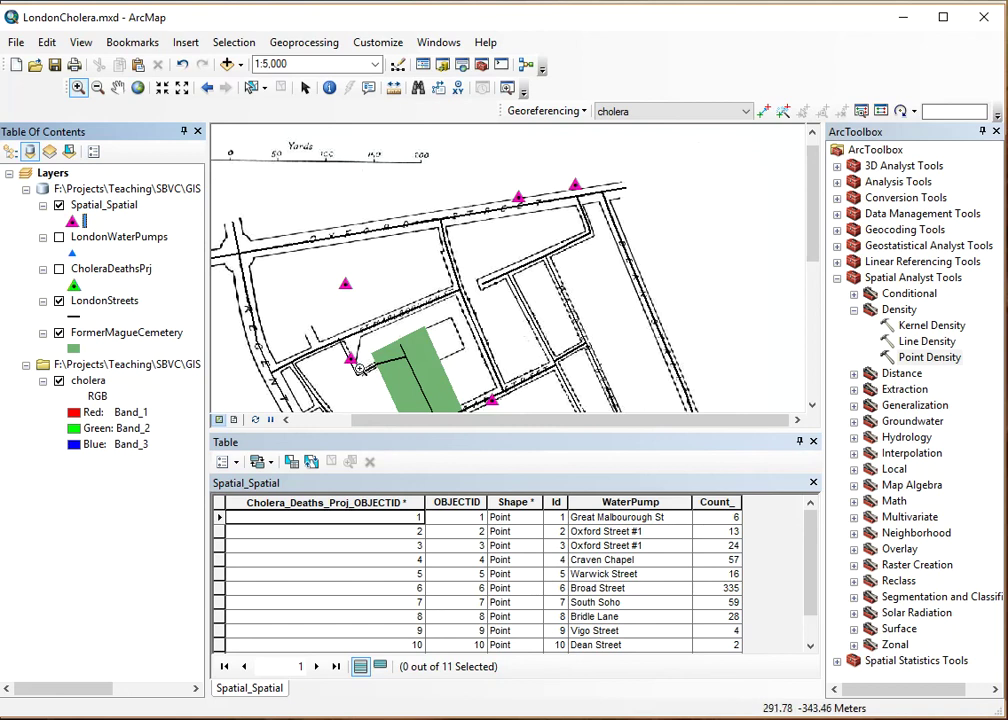
Step: Turn on feature labels for the Spatial_Spatial layer, using Count_ as the label field
double_click(93, 206)
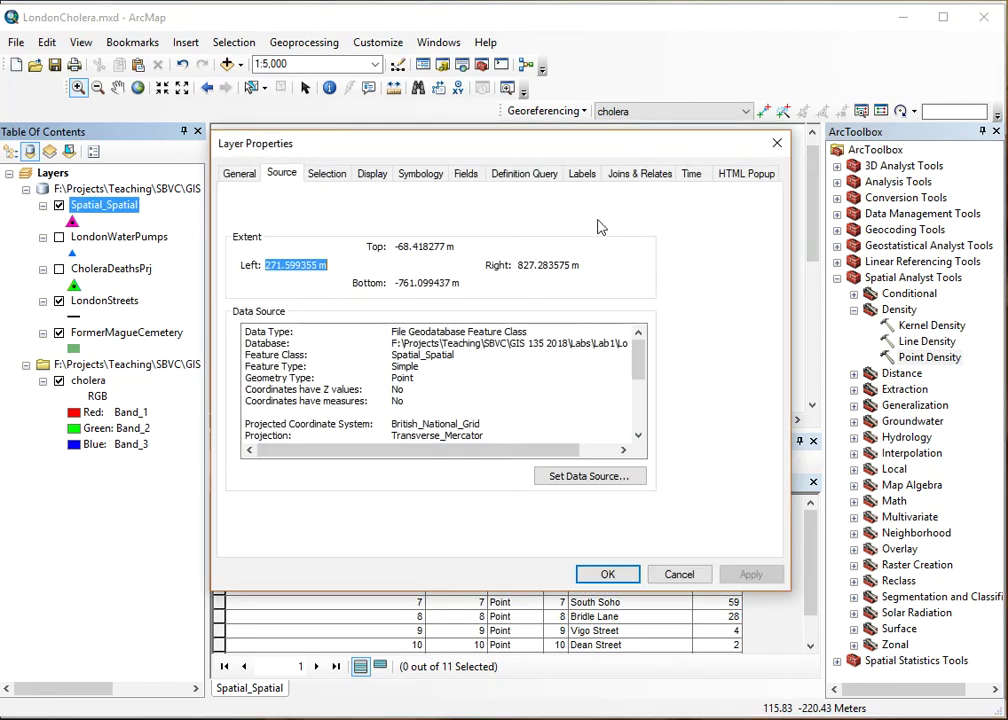
click(584, 180)
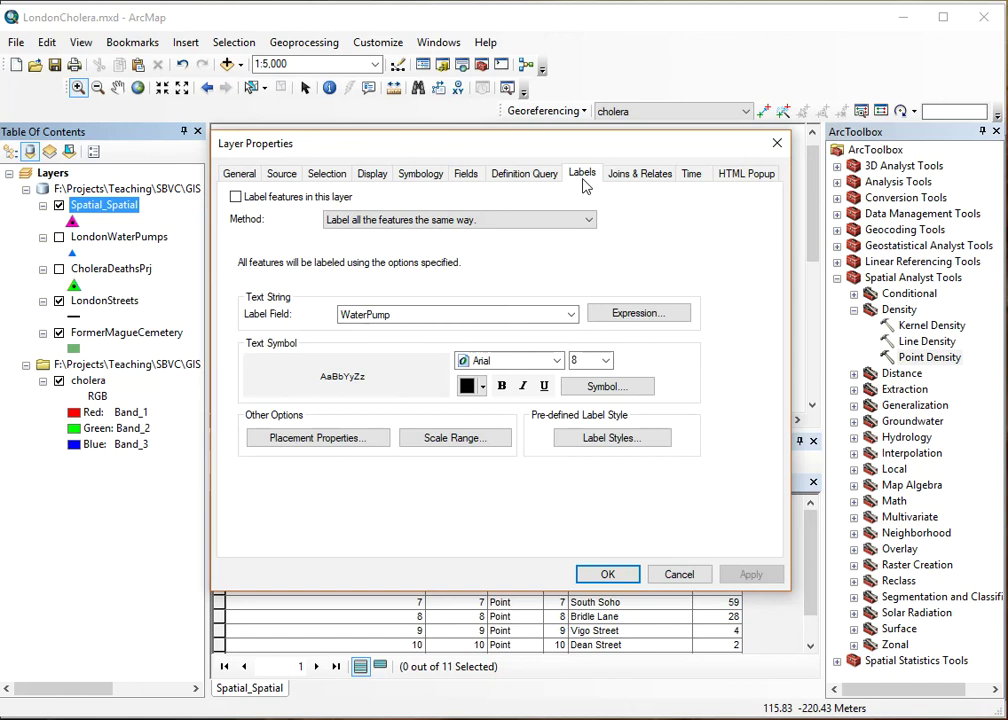
click(465, 316)
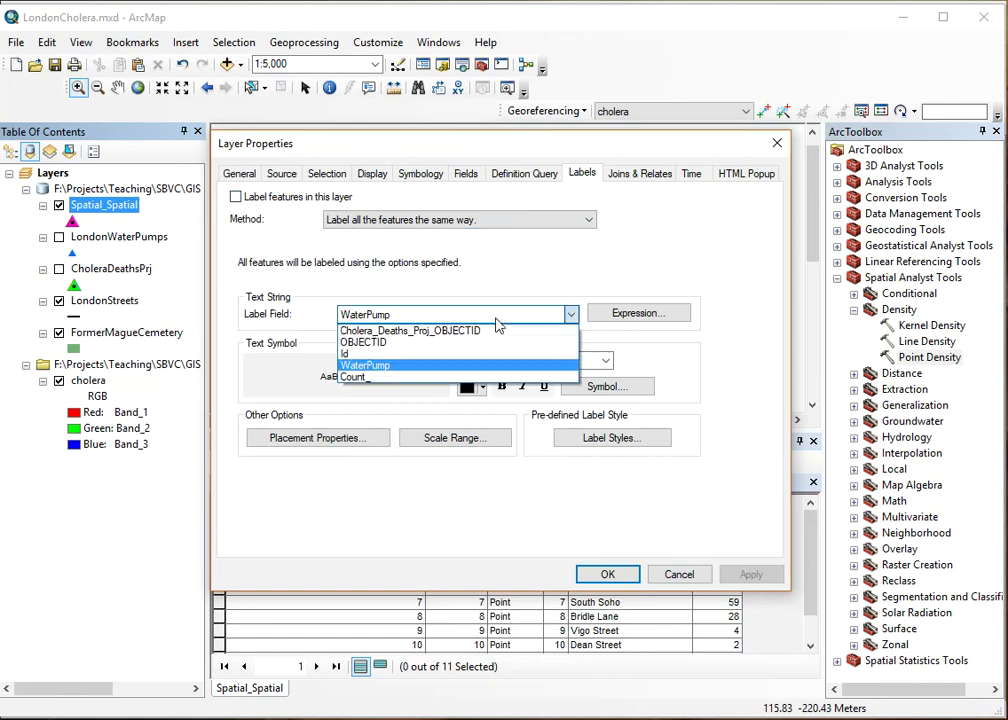
click(372, 378)
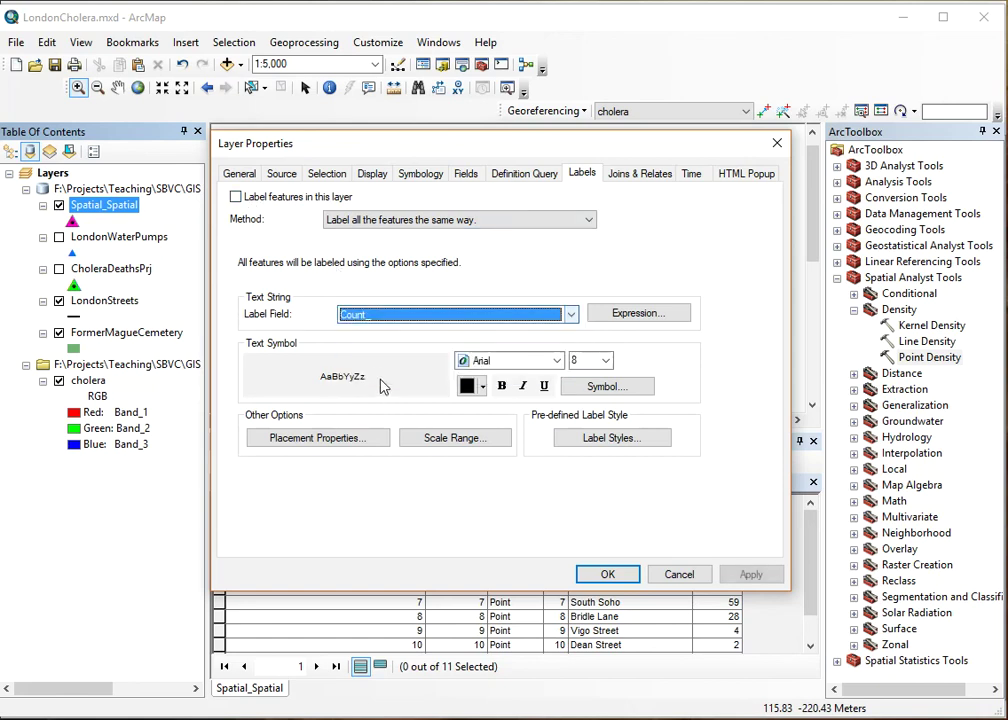
click(236, 197)
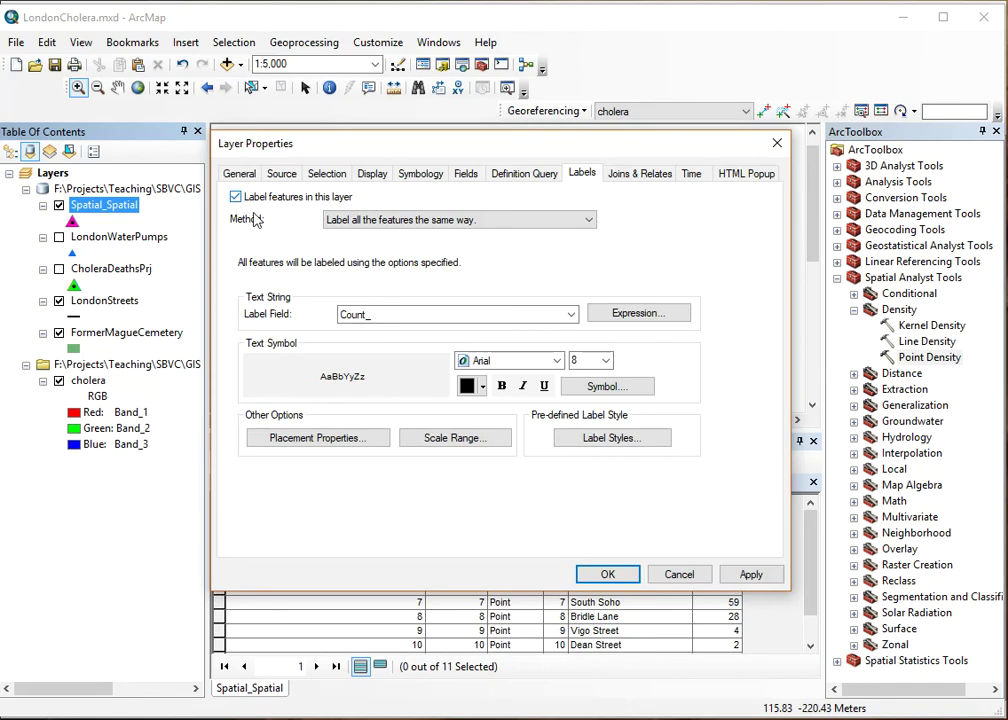
Step: Make the Spatial_Spatial label text bold and set its size to 10
click(501, 388)
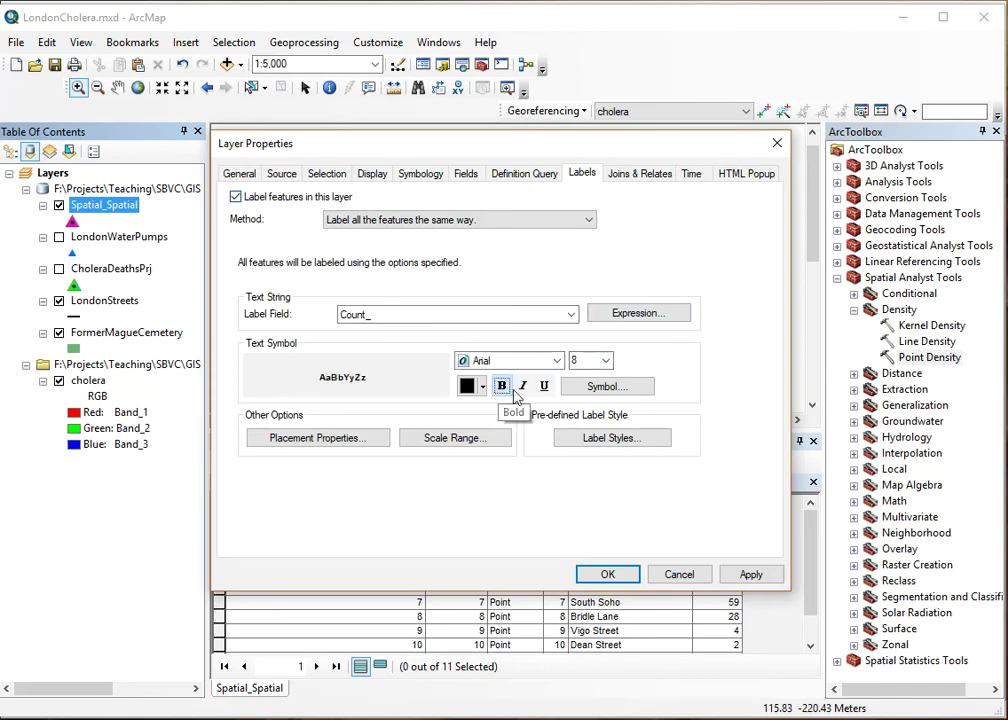
click(605, 360)
click(580, 401)
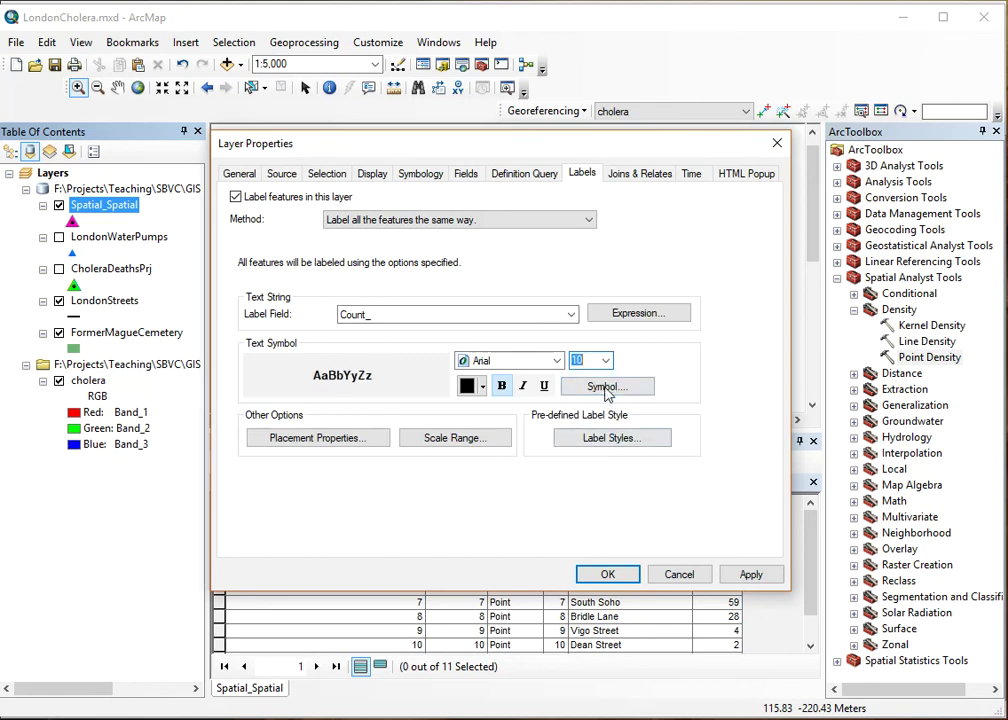
Step: Add a Halo mask to the label text symbol and apply the Spatial_Spatial layer properties
click(605, 389)
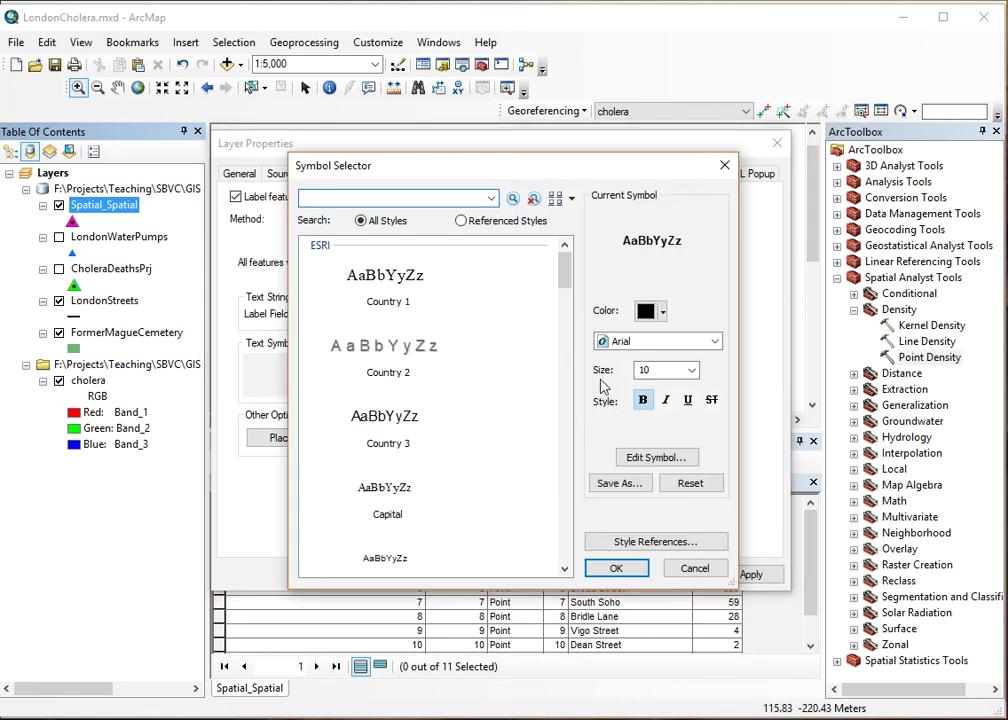
click(656, 457)
click(660, 249)
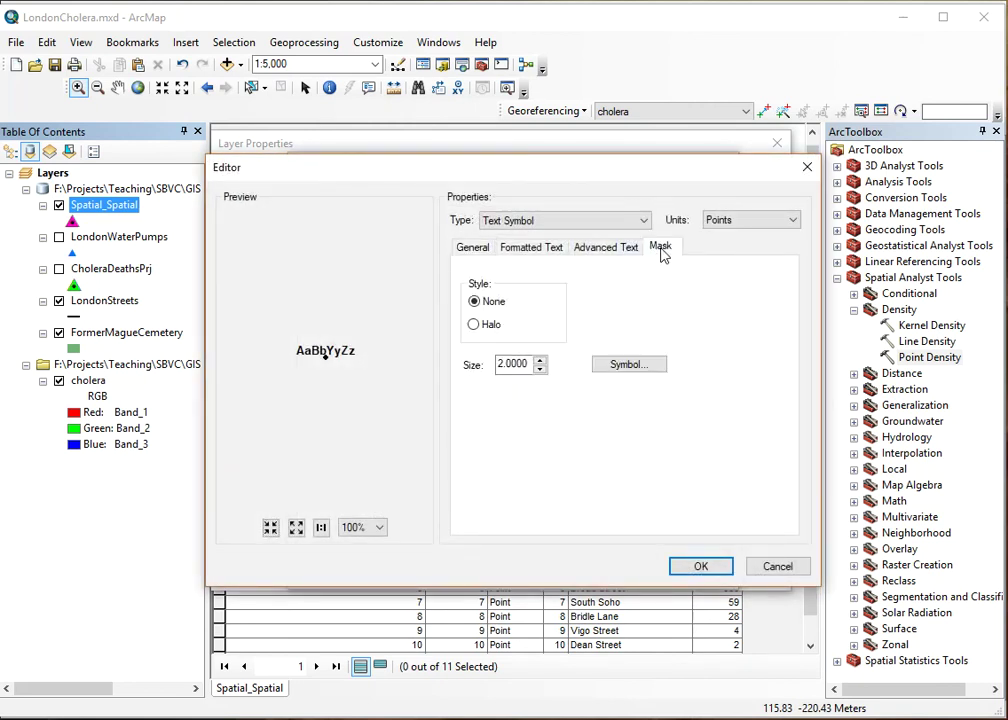
click(484, 326)
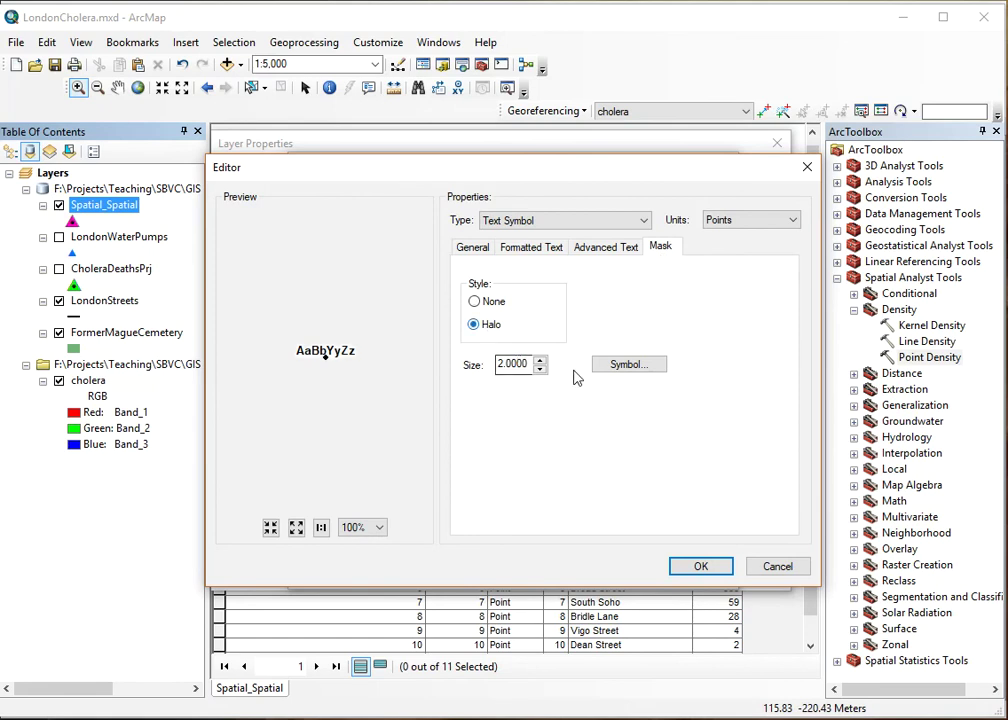
click(701, 566)
click(632, 567)
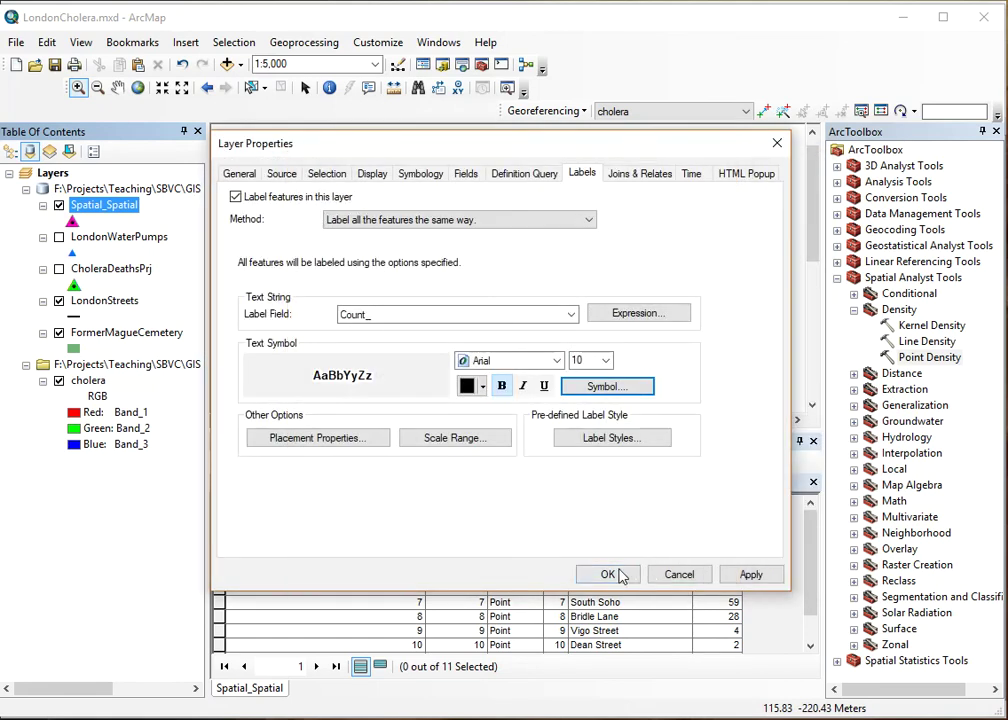
click(617, 575)
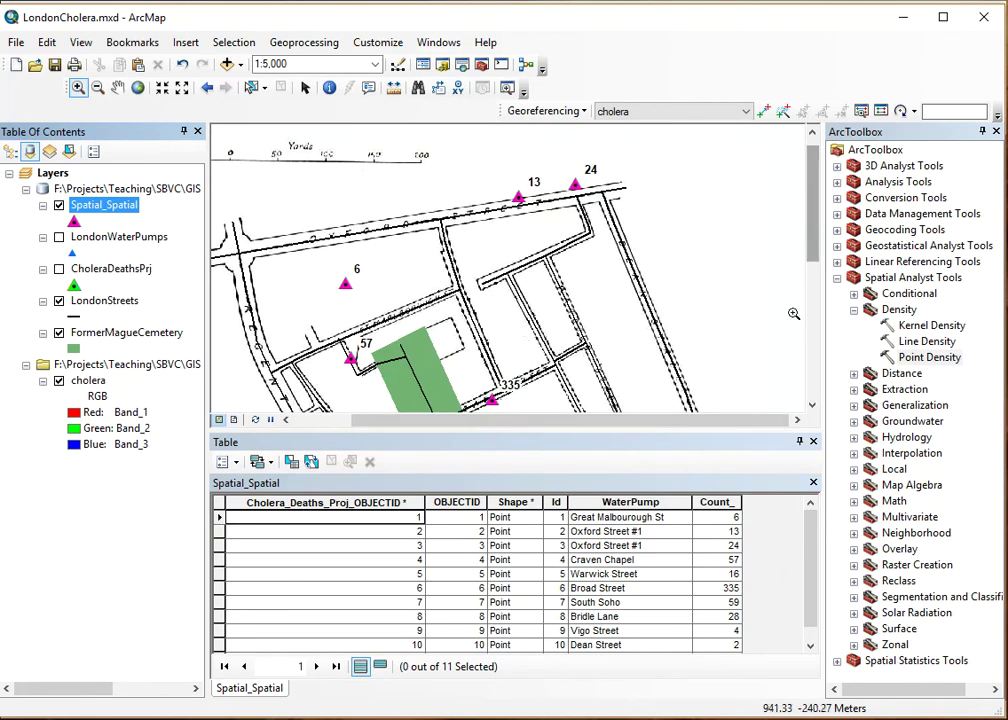
Step: Close the Spatial_Spatial attribute table and inspect the labelled pumps across the whole map
click(813, 441)
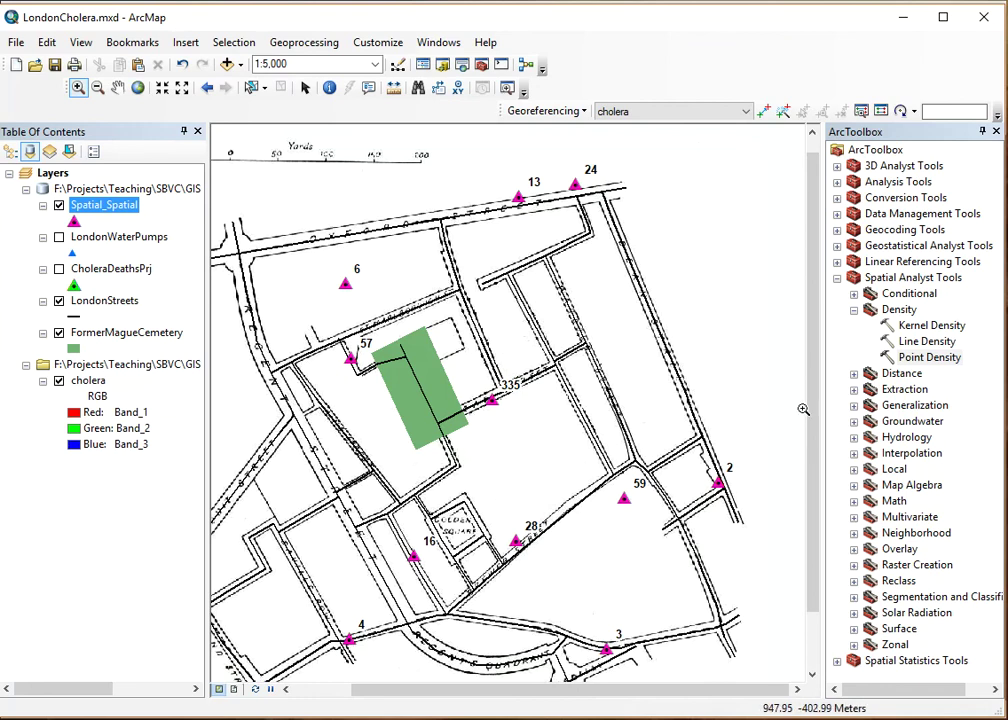
drag(810, 405, 810, 455)
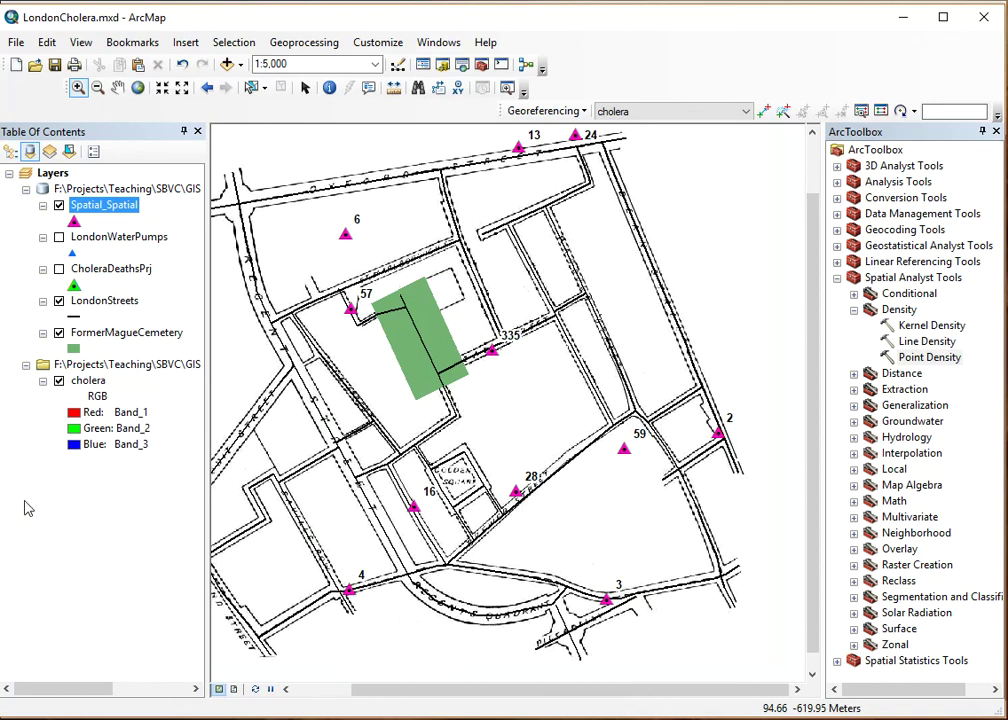
drag(817, 382, 821, 342)
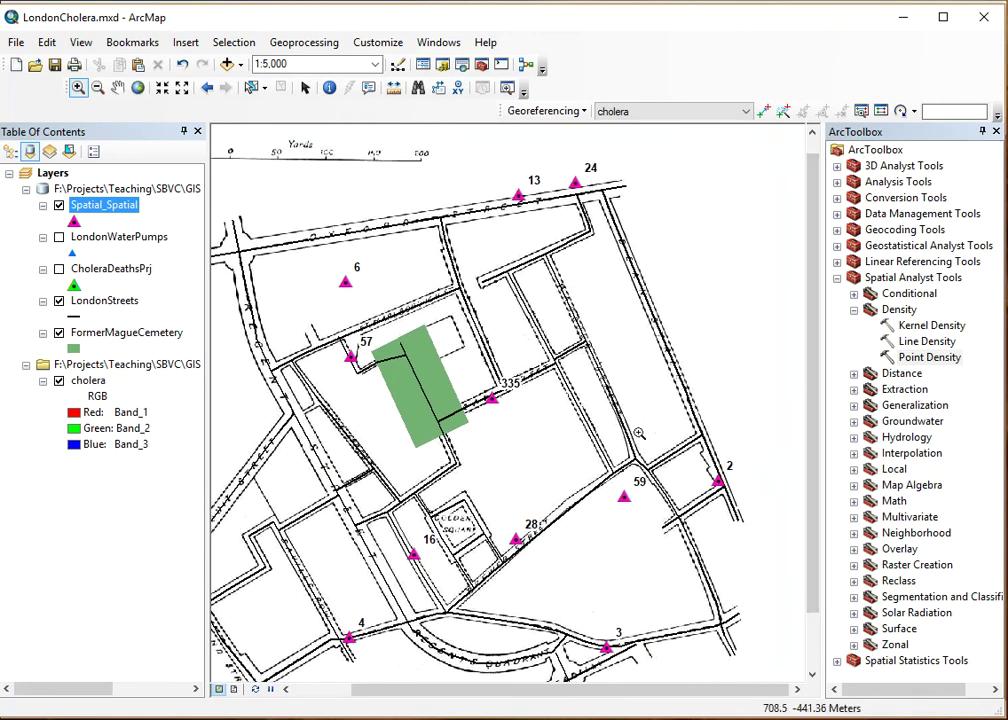